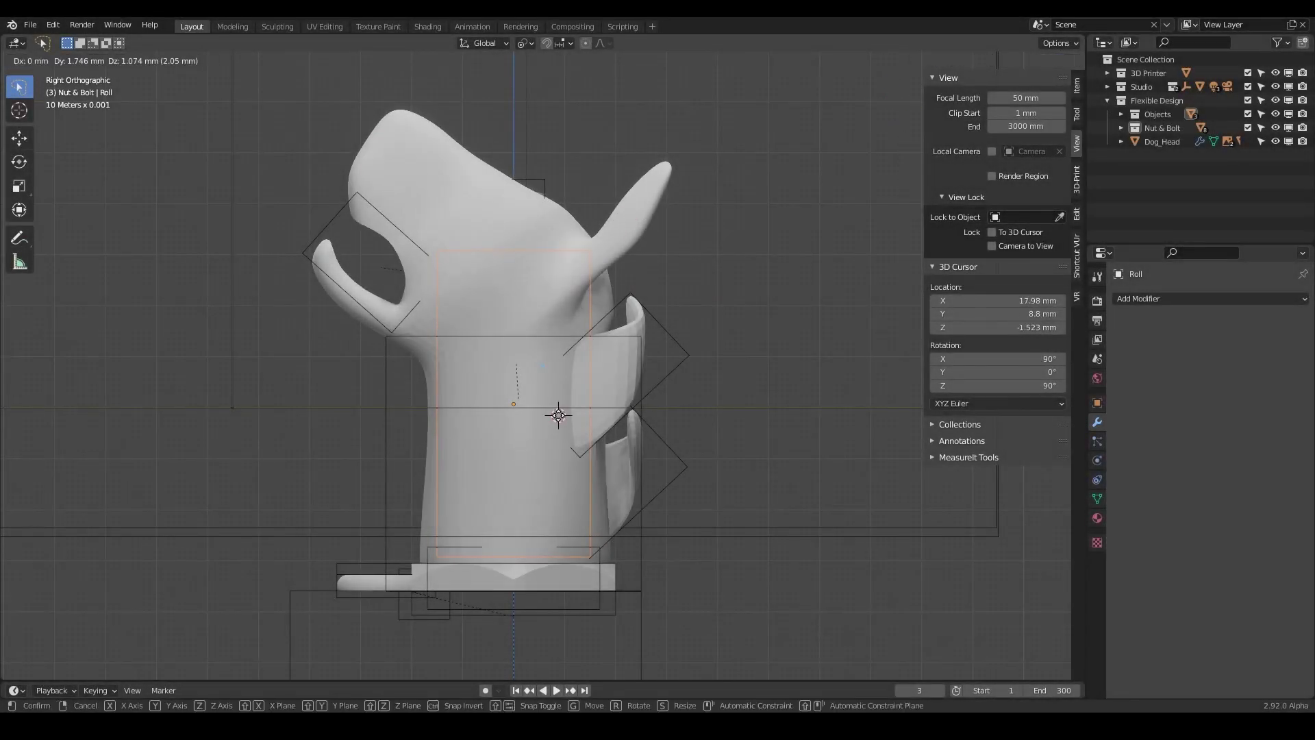
Open the recently used project file DHPD_D10.blend
click(530, 451)
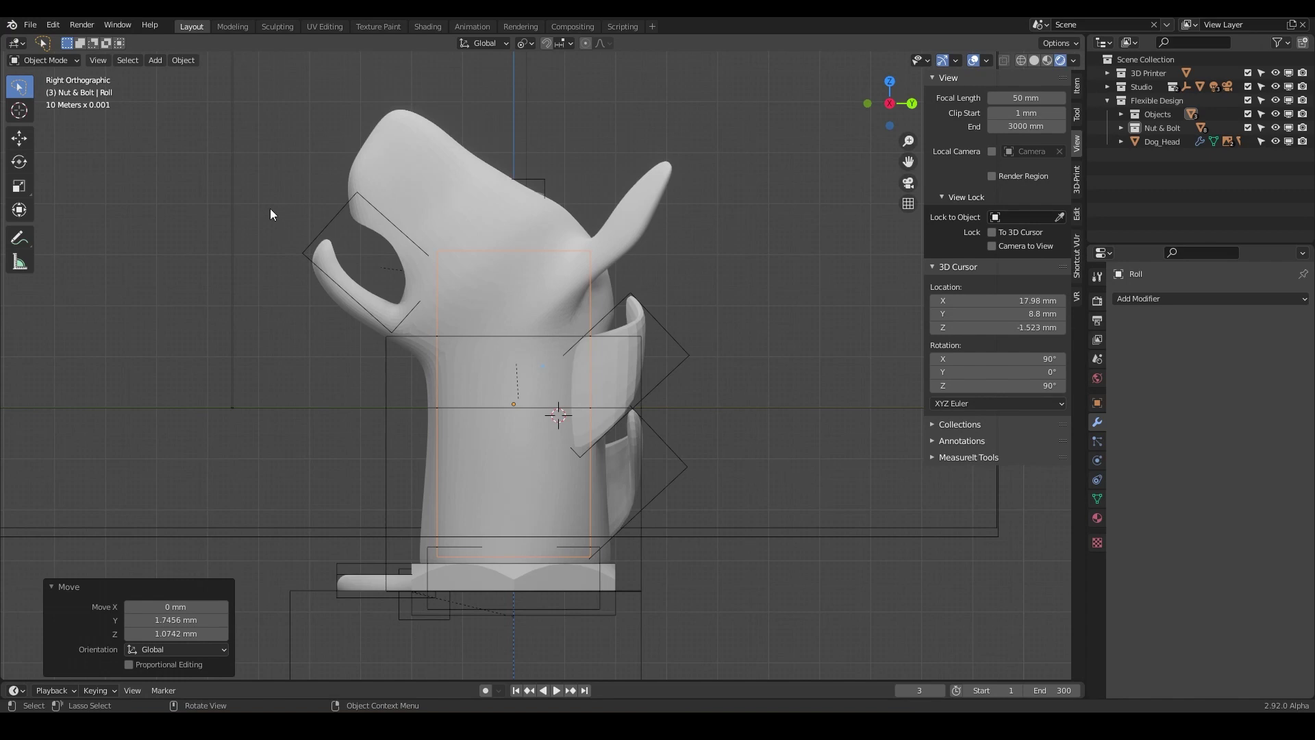
click(30, 25)
mouse_move(89, 68)
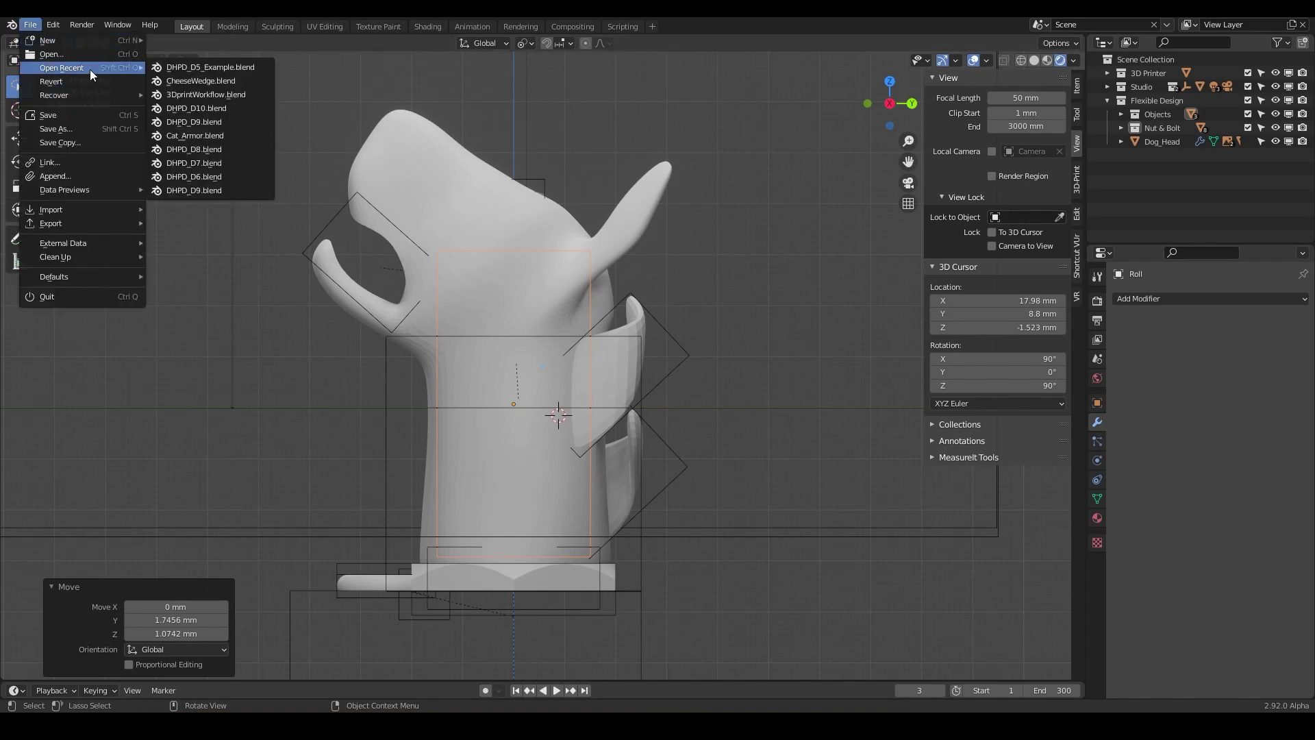
click(211, 104)
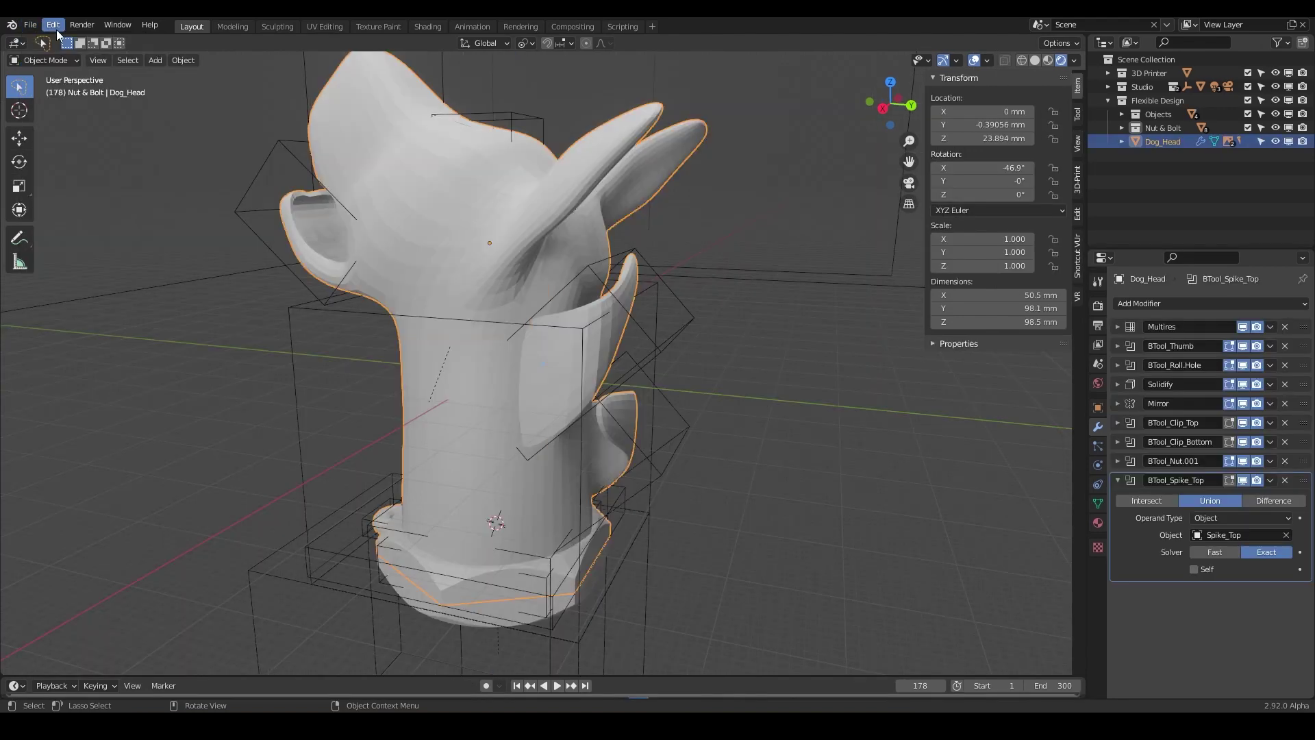
Save the project as a new file named DHPD_D11.blend
click(34, 25)
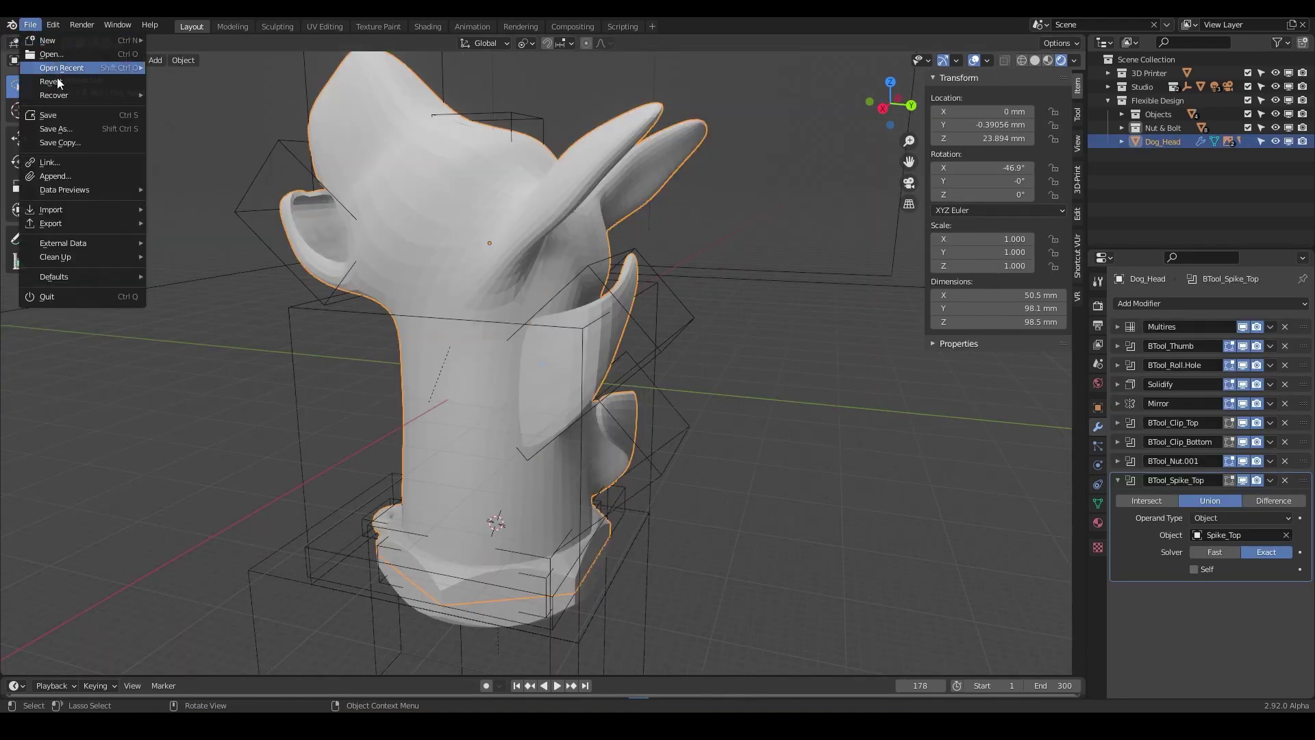
click(60, 125)
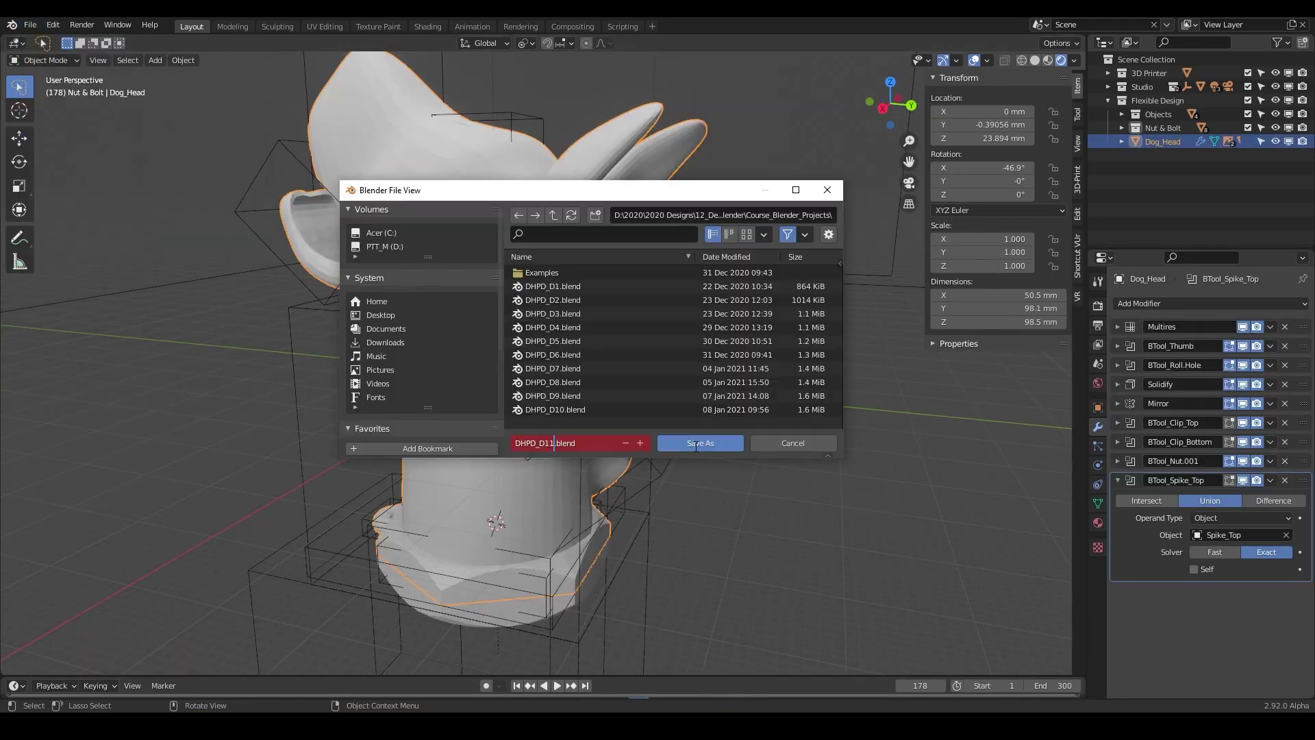
click(688, 441)
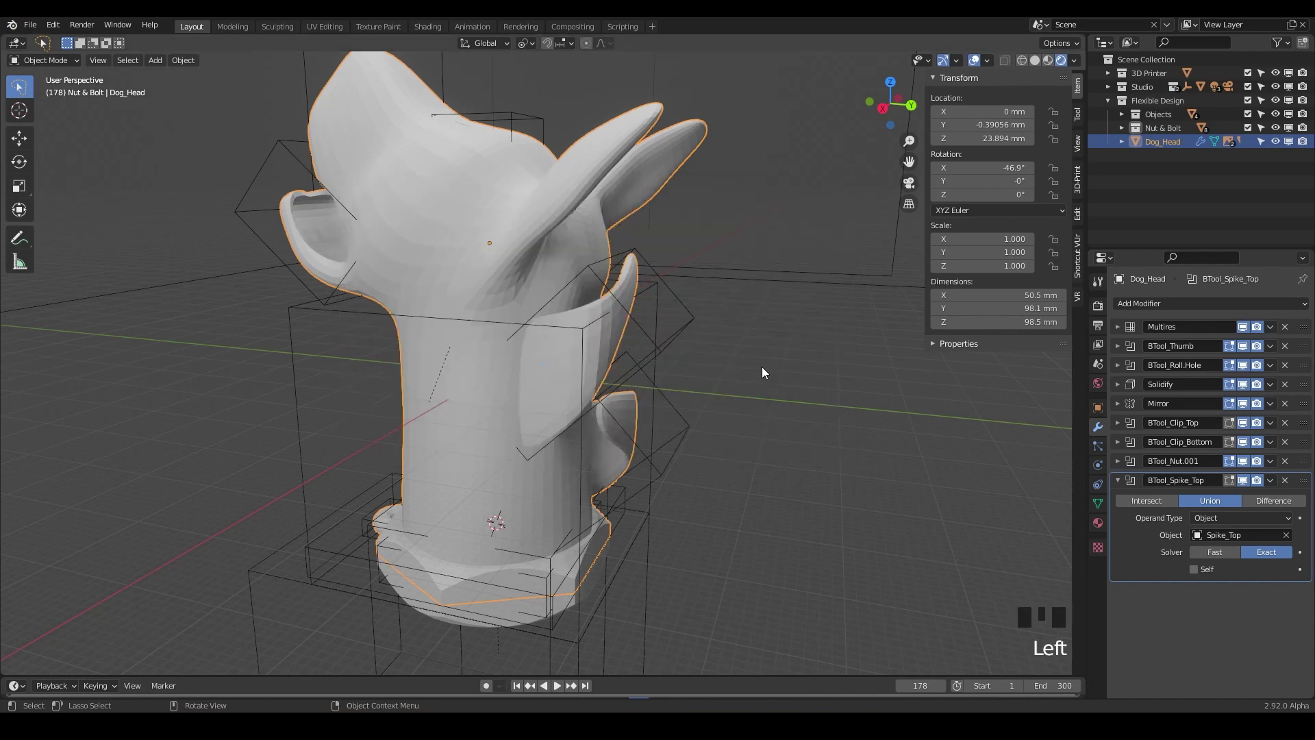
Enter Edit Mode on the Dog_Head mesh
middle_drag(699, 394, 663, 358)
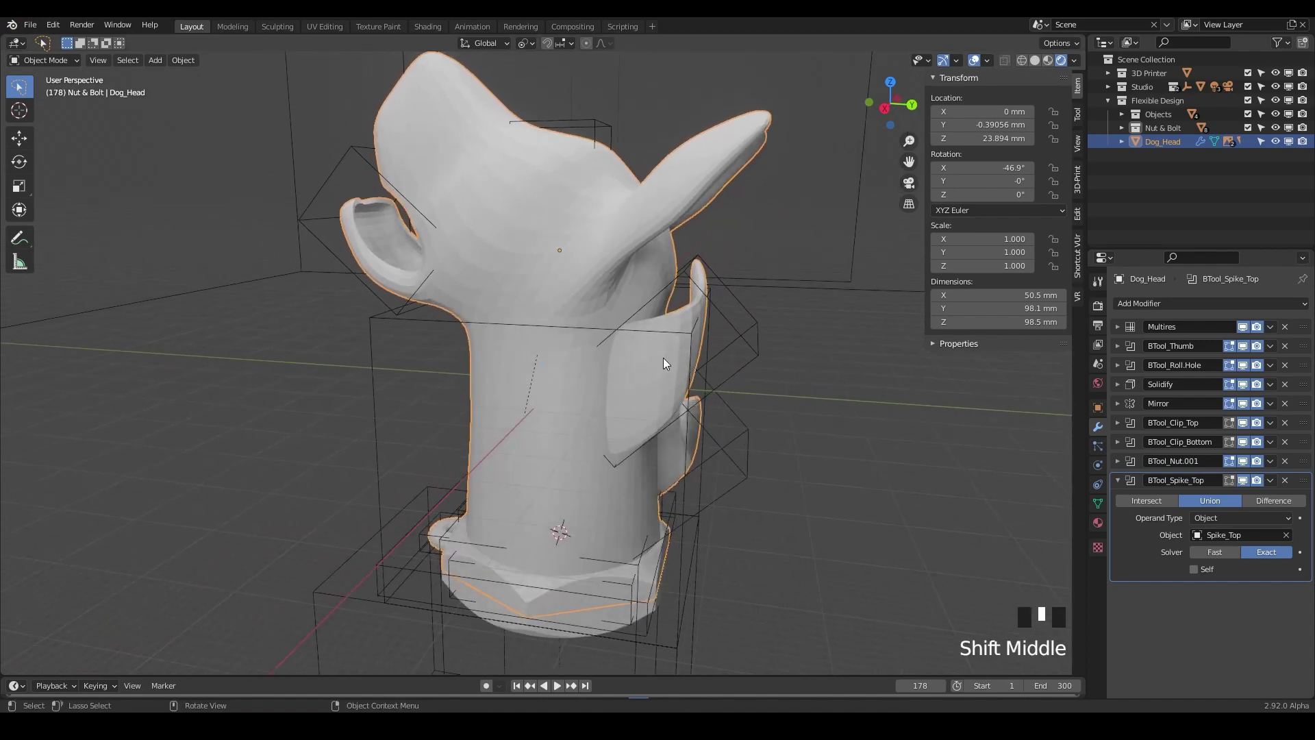
click(853, 334)
click(636, 280)
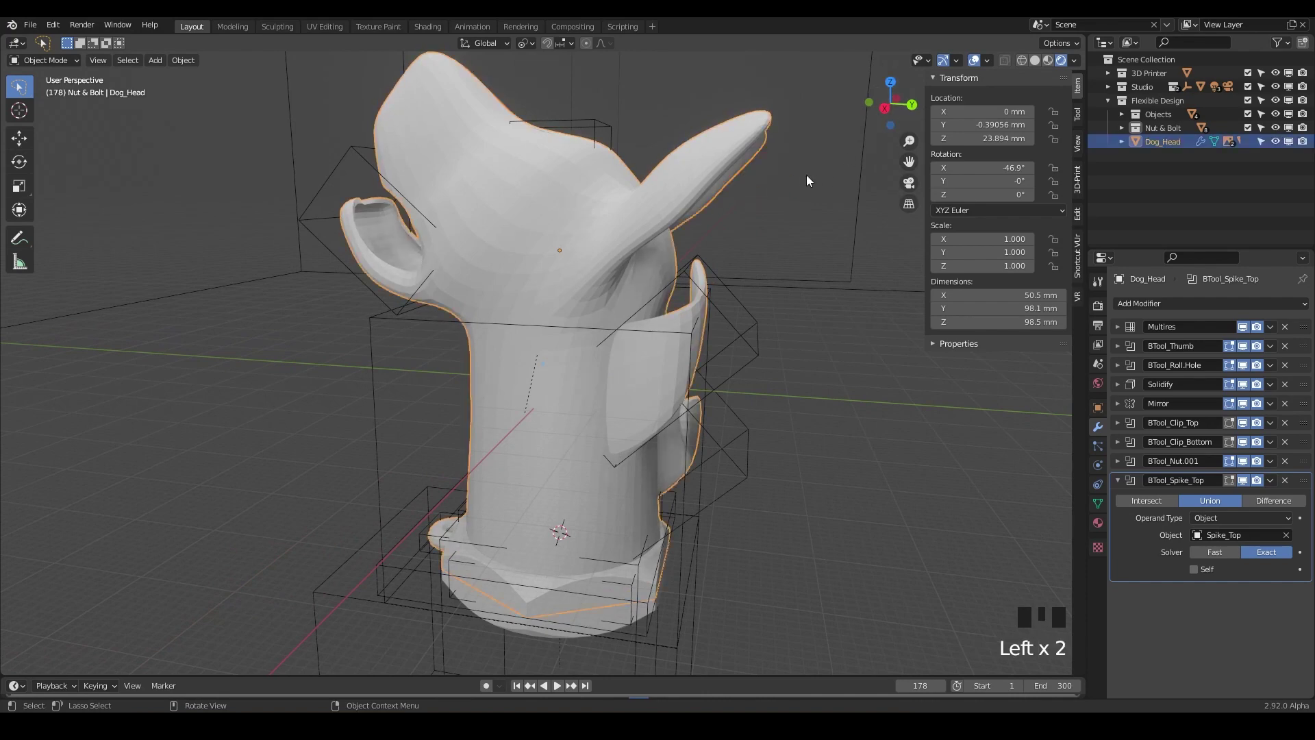
key(Tab)
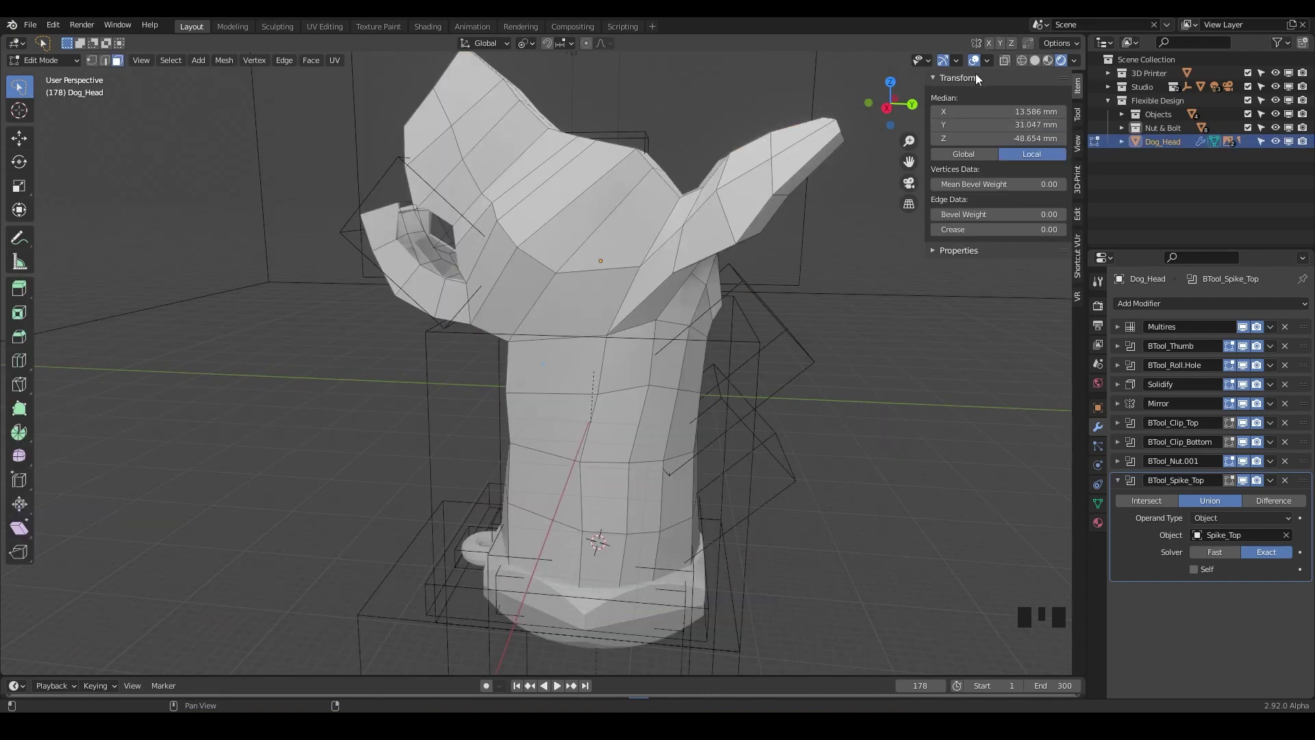
Enable the Mesh Analysis overlay for the dog head with the analysis type Overhang
click(986, 62)
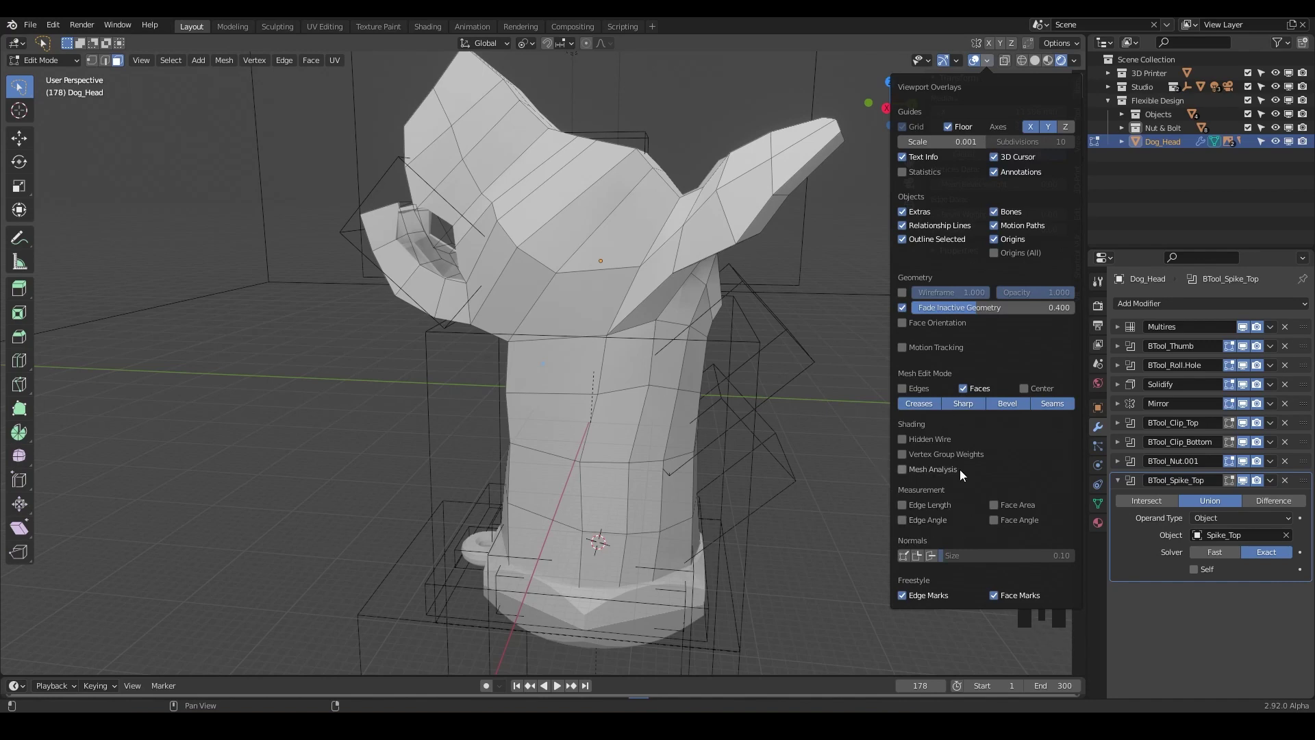
click(903, 469)
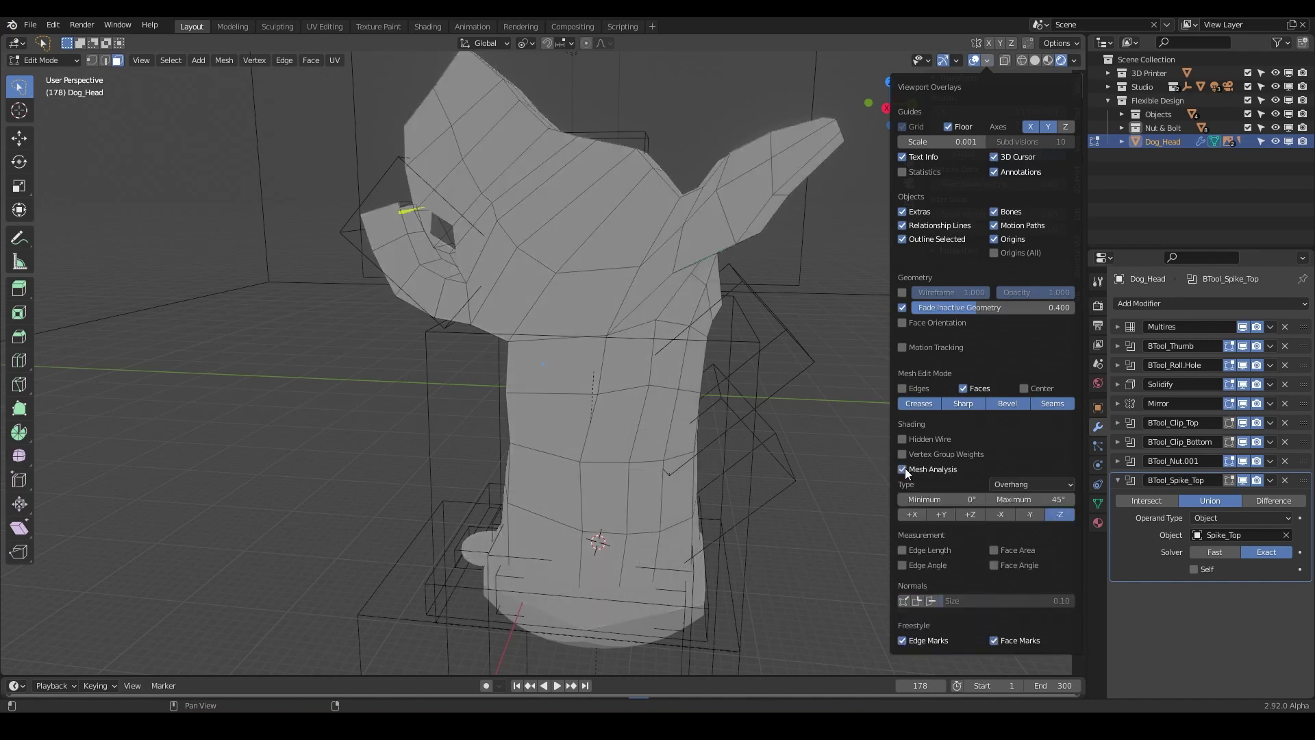
click(905, 469)
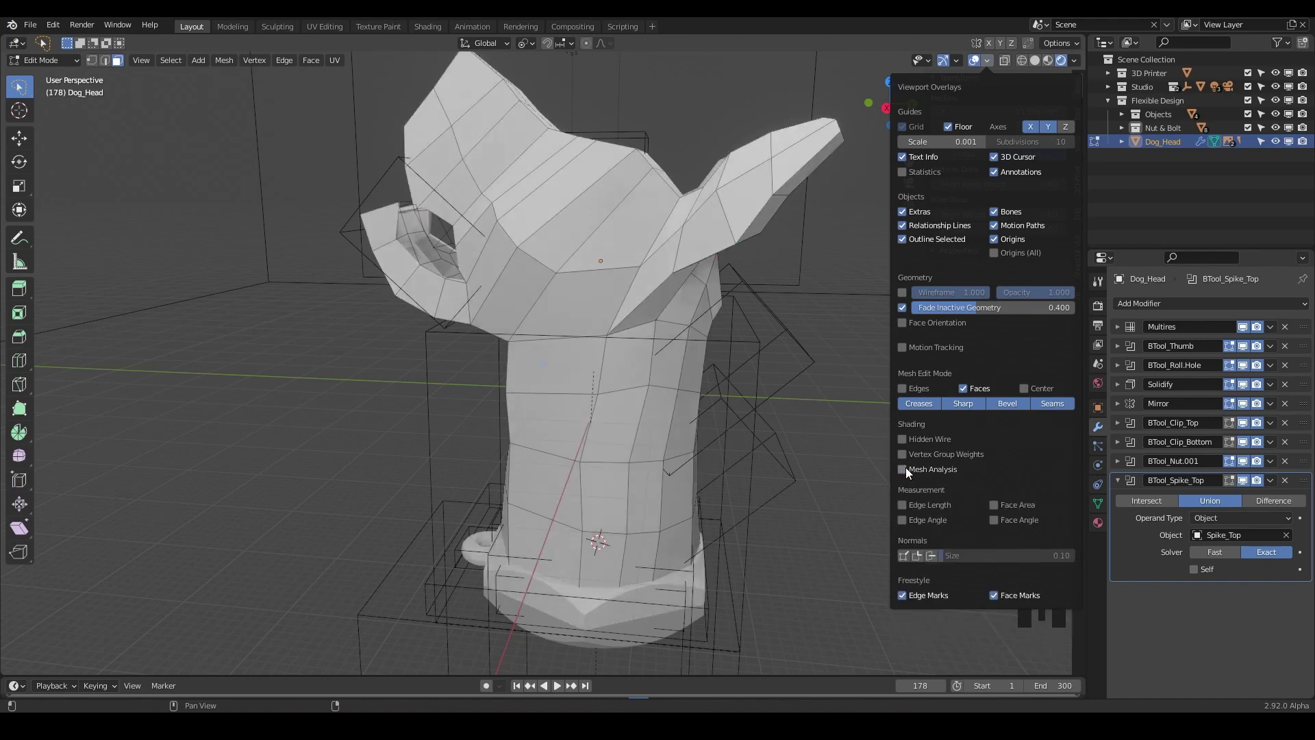
click(904, 468)
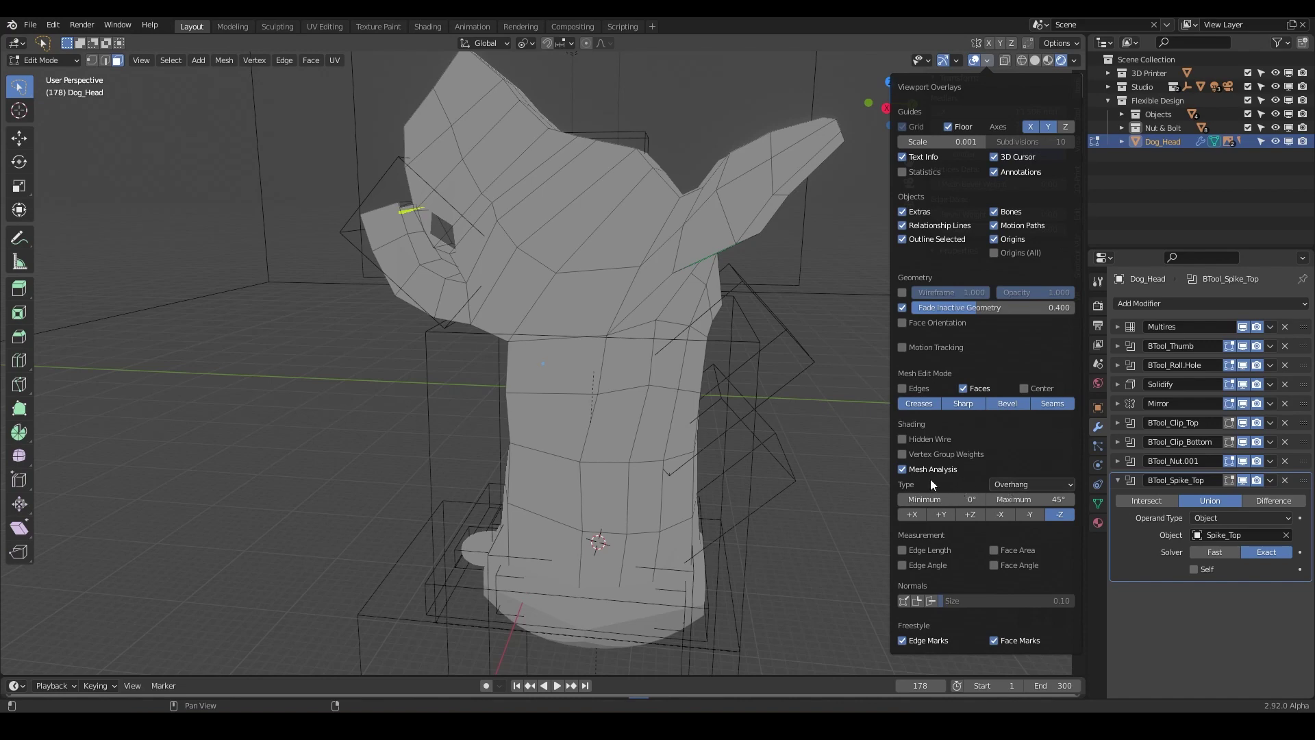
click(1047, 487)
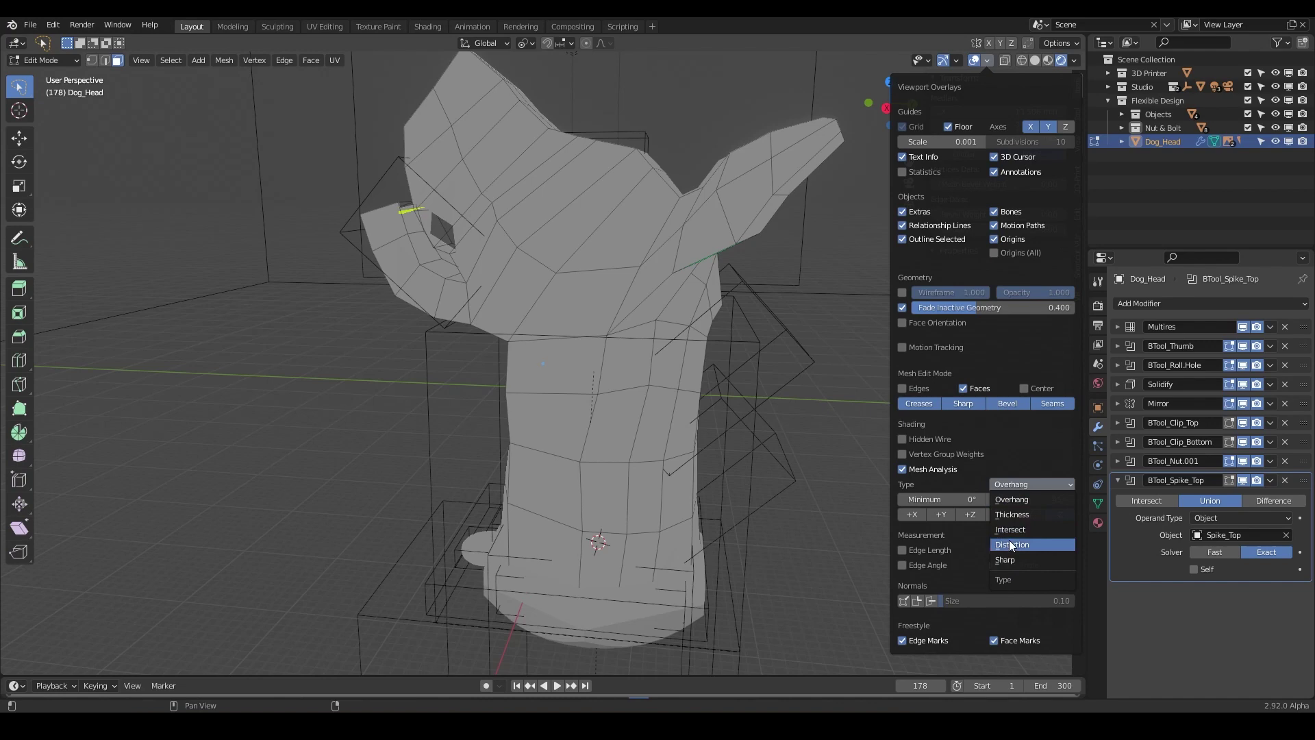
click(1013, 498)
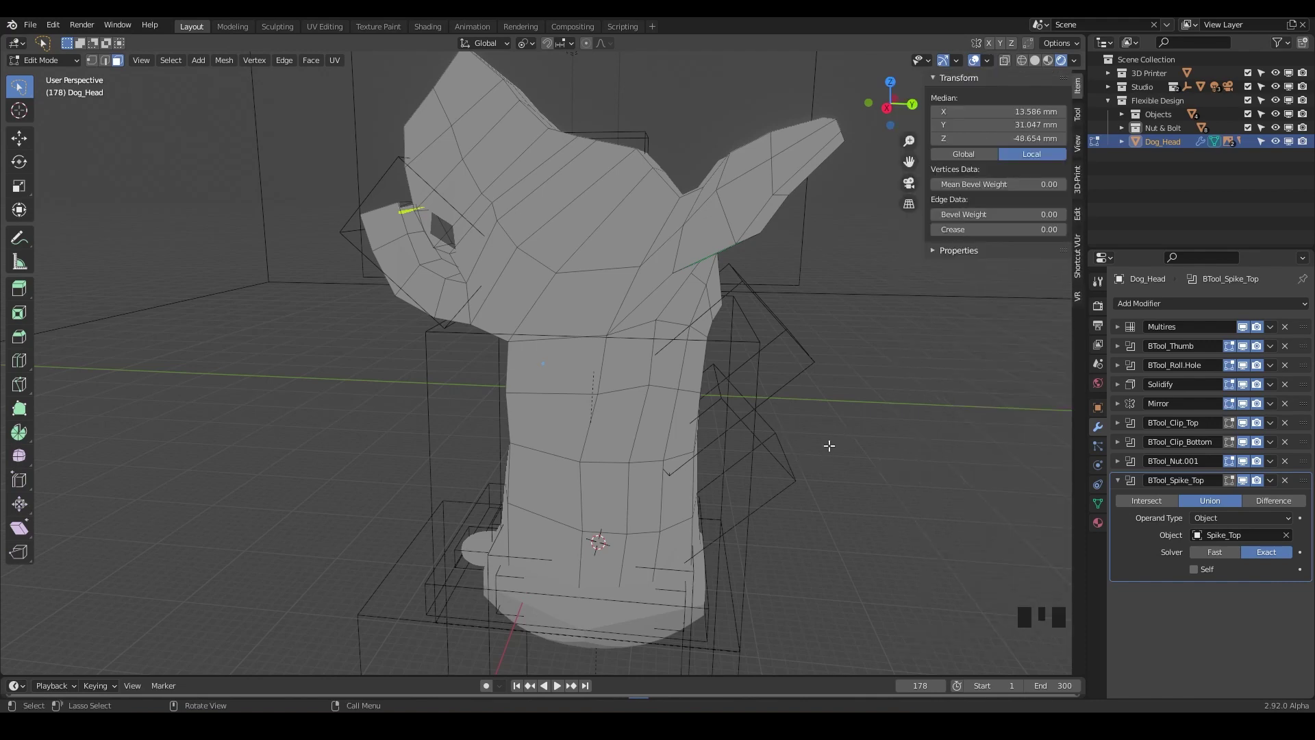
Hide the Mirror modifier's effect in the viewport and inspect the coloured overhang faces around the head
middle_drag(538, 390, 869, 384)
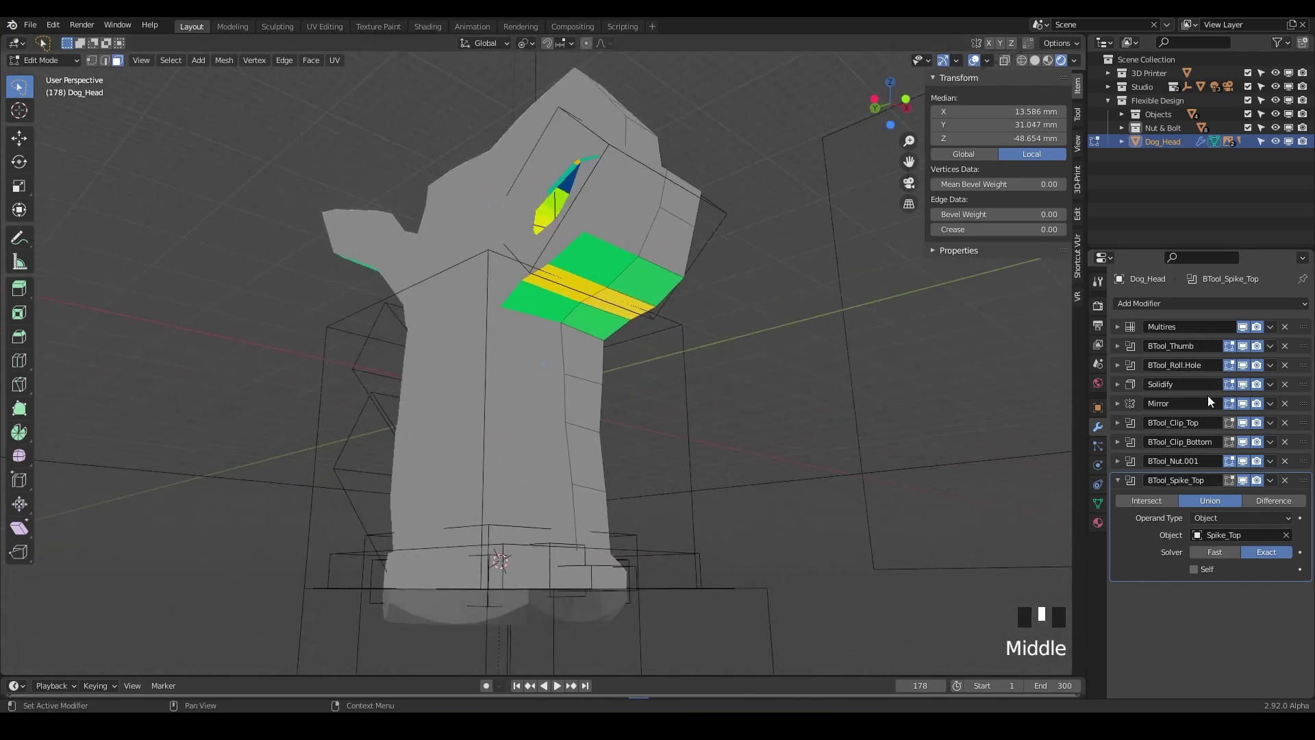
click(1243, 404)
middle_drag(953, 399, 620, 281)
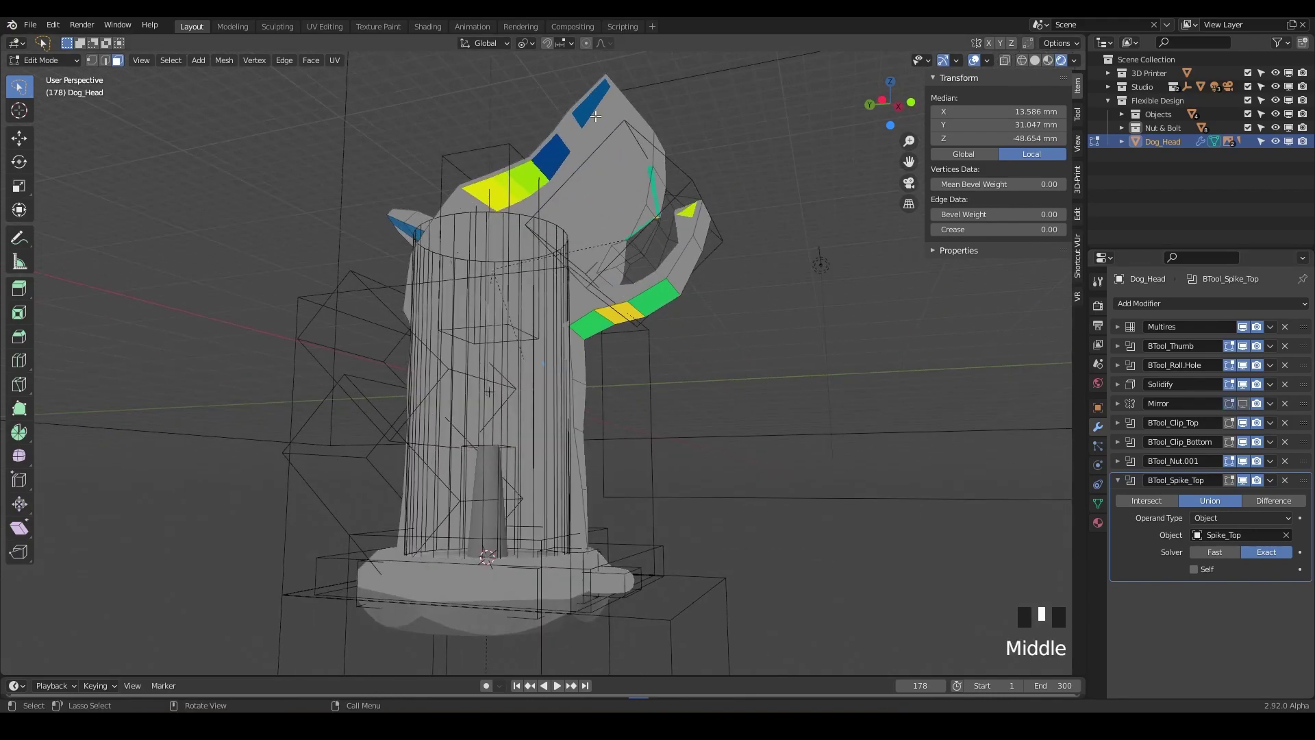
middle_drag(540, 171, 465, 207)
middle_drag(316, 203, 719, 277)
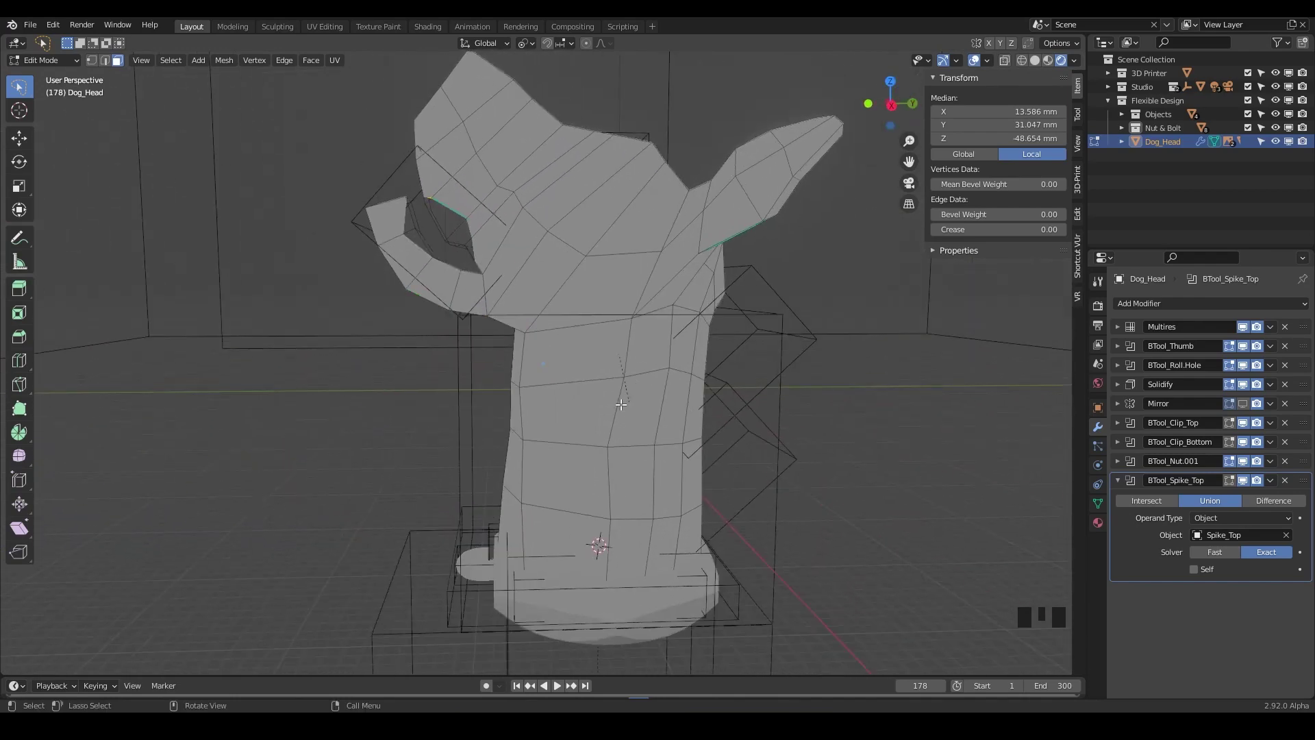
Select the edge at the base of the ear's blue overhang faces in edge mode and snap the 3D cursor to it
click(104, 60)
shift+middle_drag(628, 333, 446, 175)
click(408, 198)
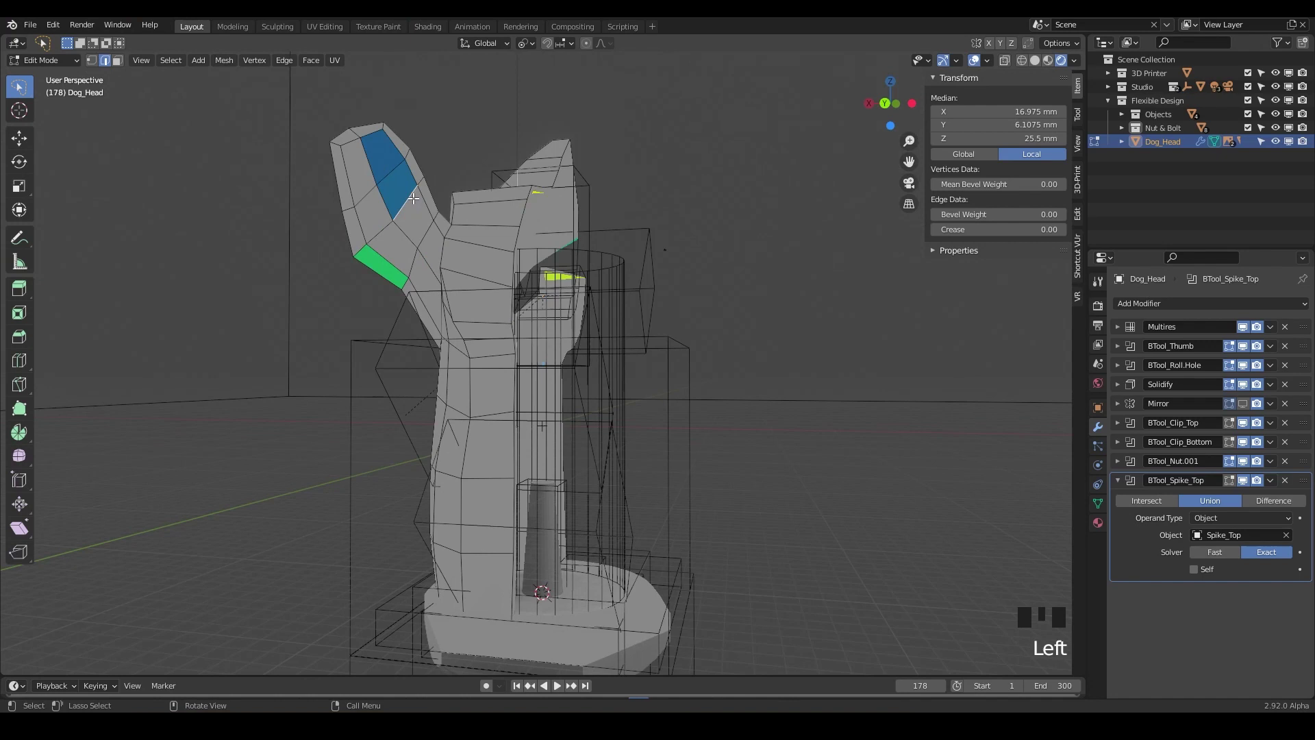
key(shift+s)
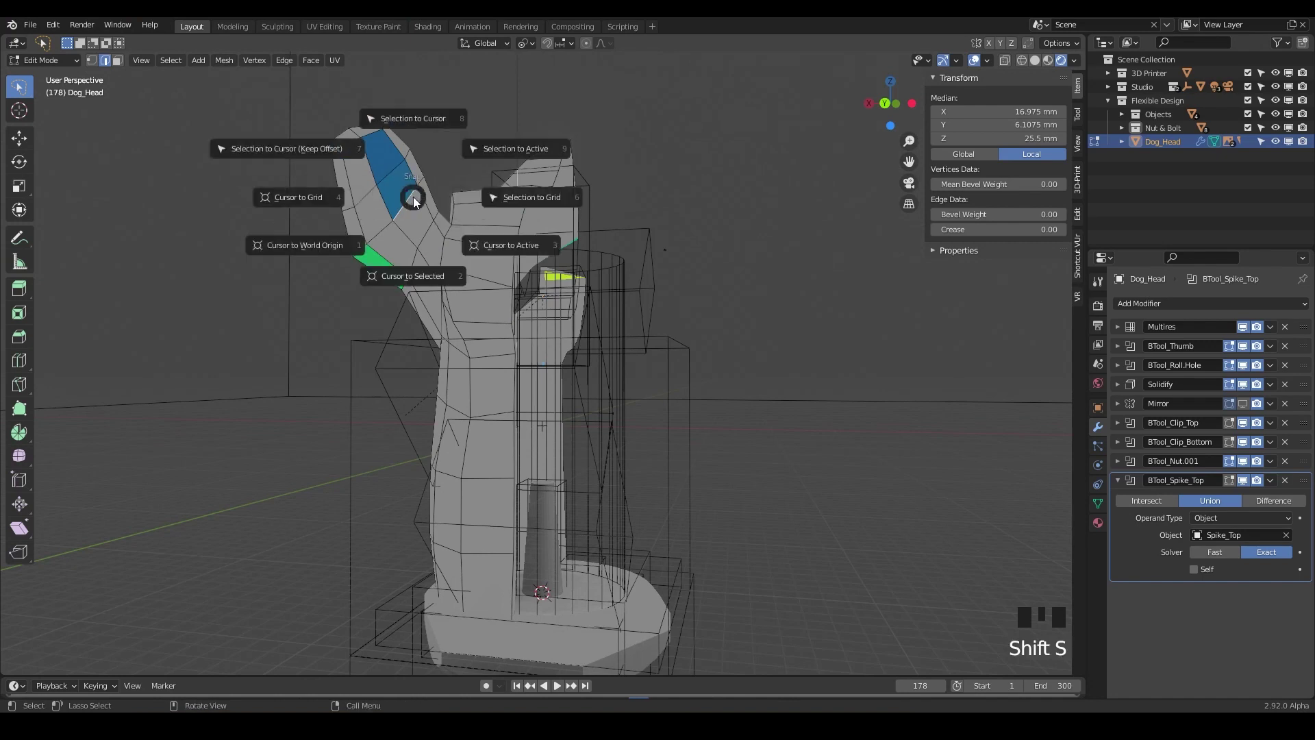
click(409, 278)
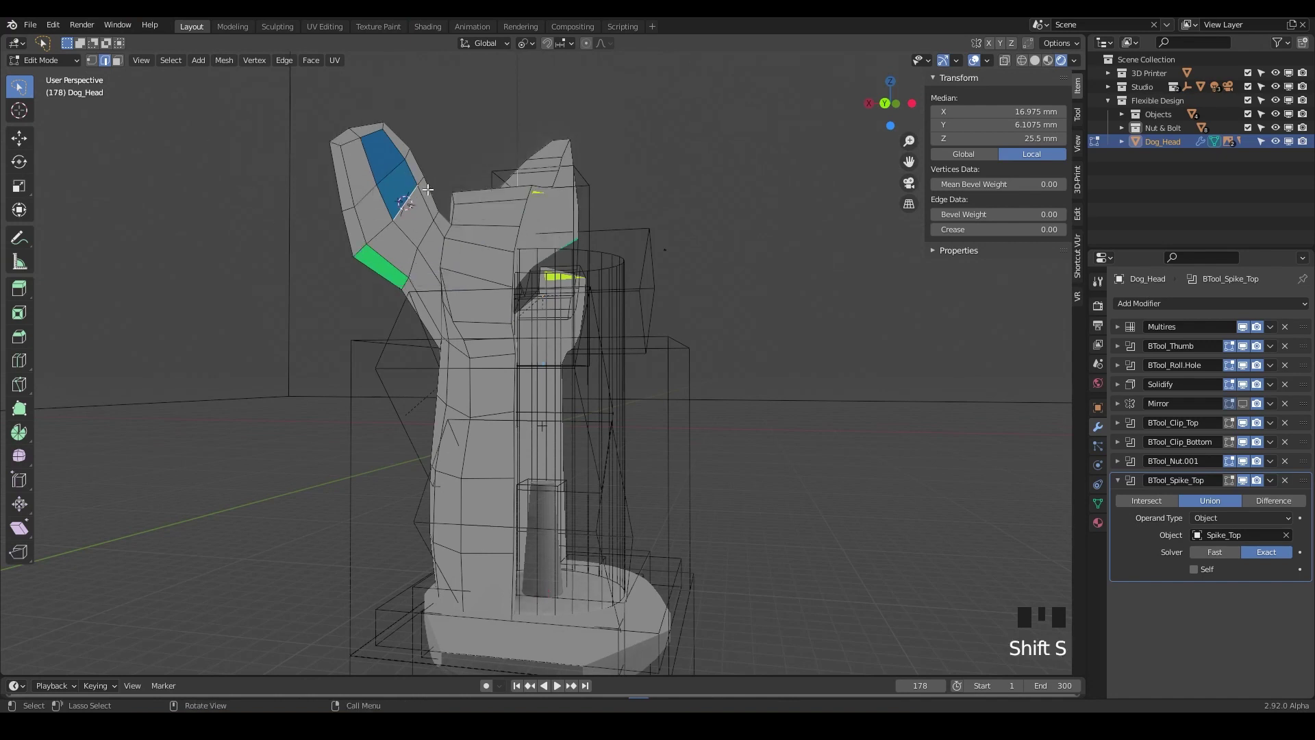
Set the transform pivot point to 3D Cursor
click(525, 44)
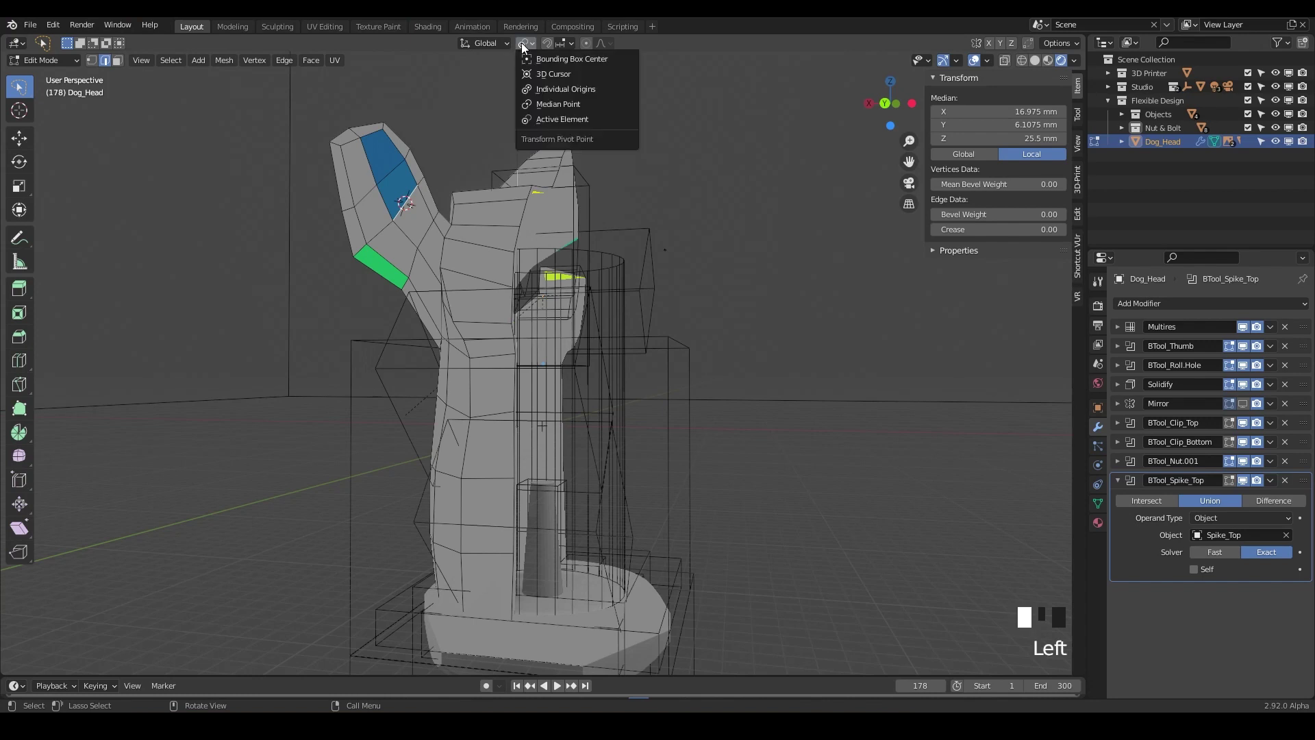
click(543, 74)
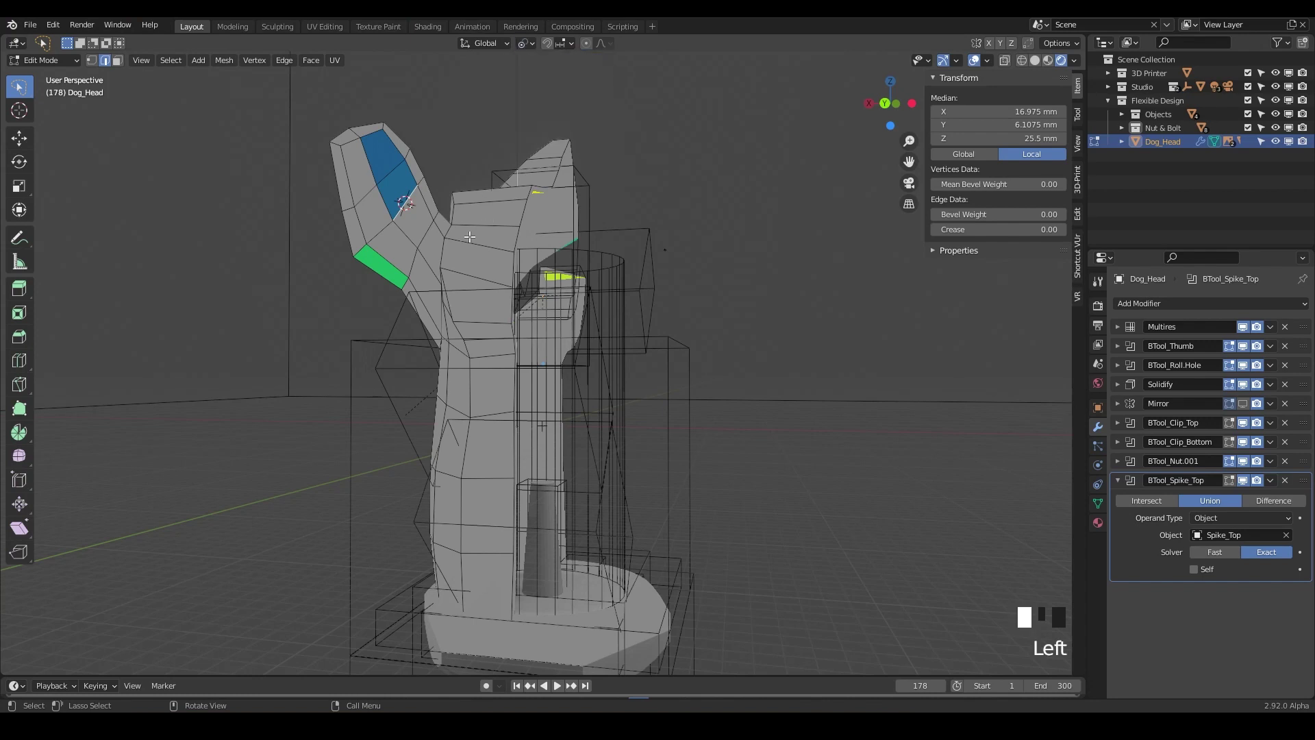
key(period)
key(period)
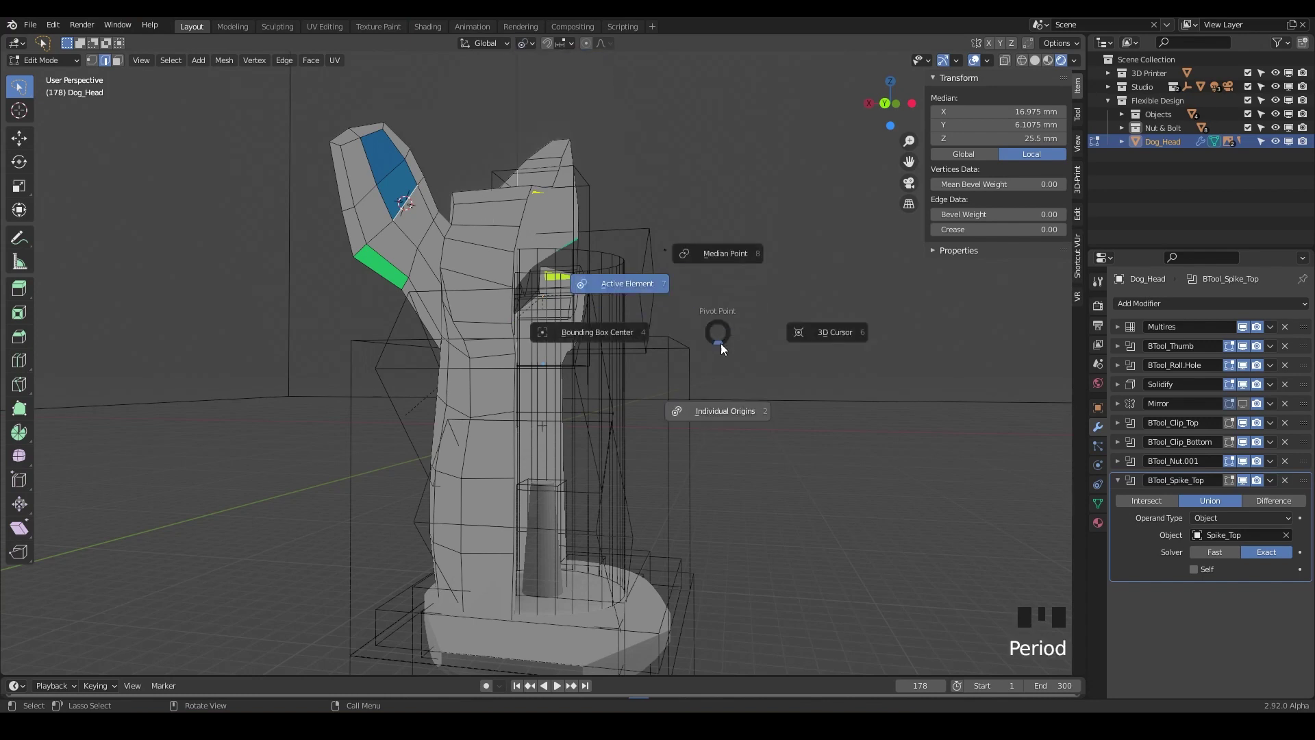
click(819, 333)
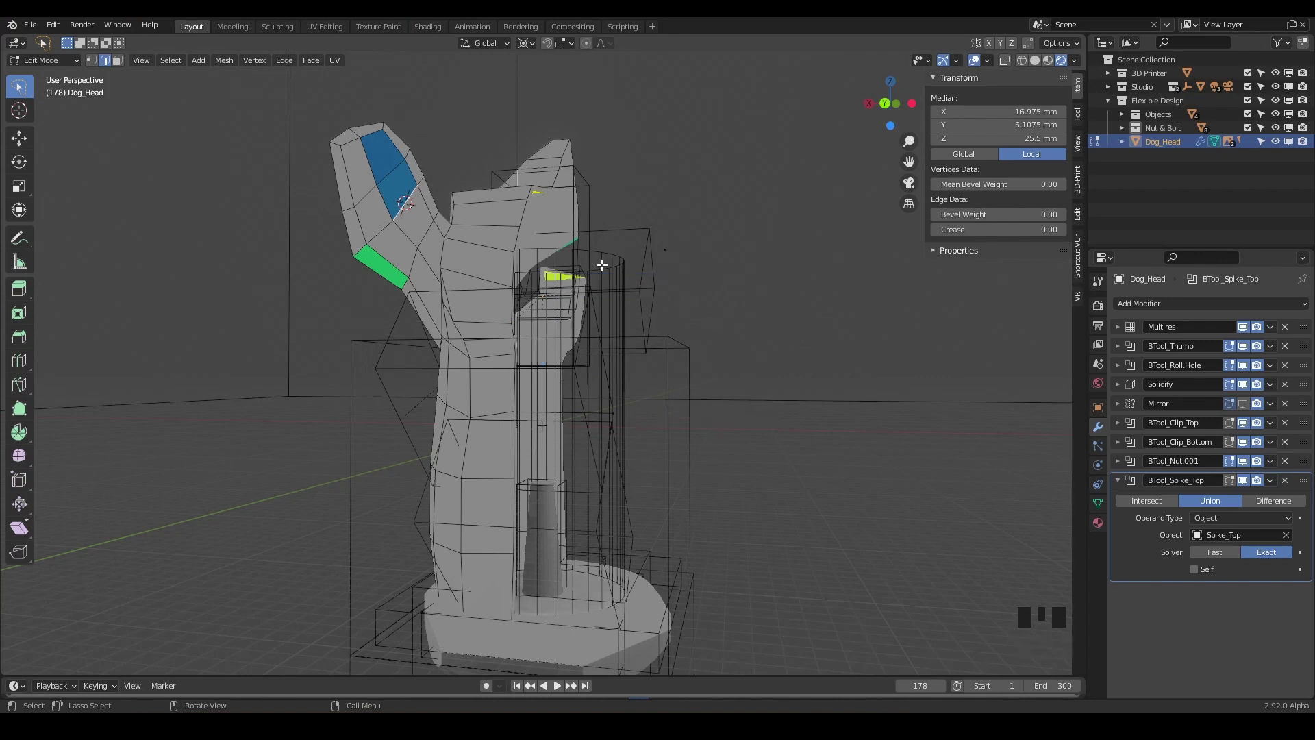
Select the upper blue overhang face on the ear and rotate it about 13.1° around global X with smooth proportional editing
middle_drag(425, 228, 434, 236)
key(3)
click(412, 179)
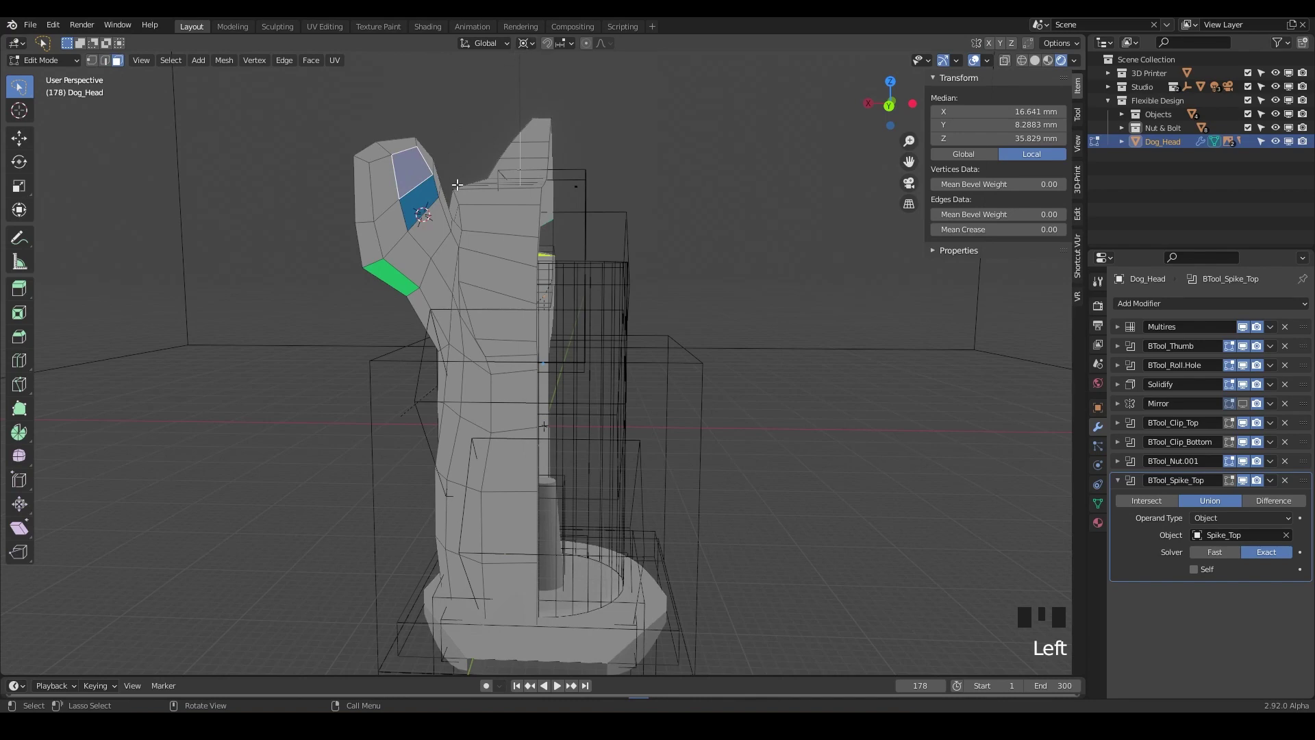
click(586, 42)
middle_drag(484, 148, 319, 219)
key(r)
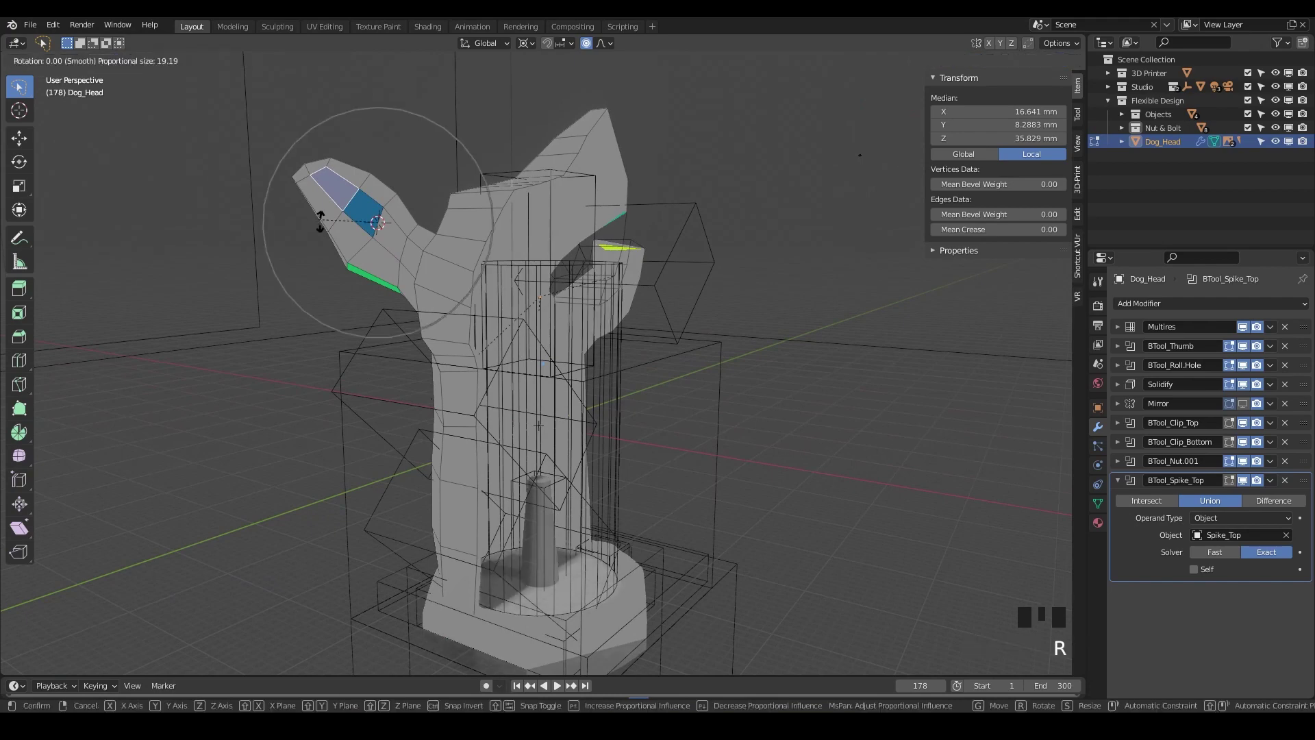
key(x)
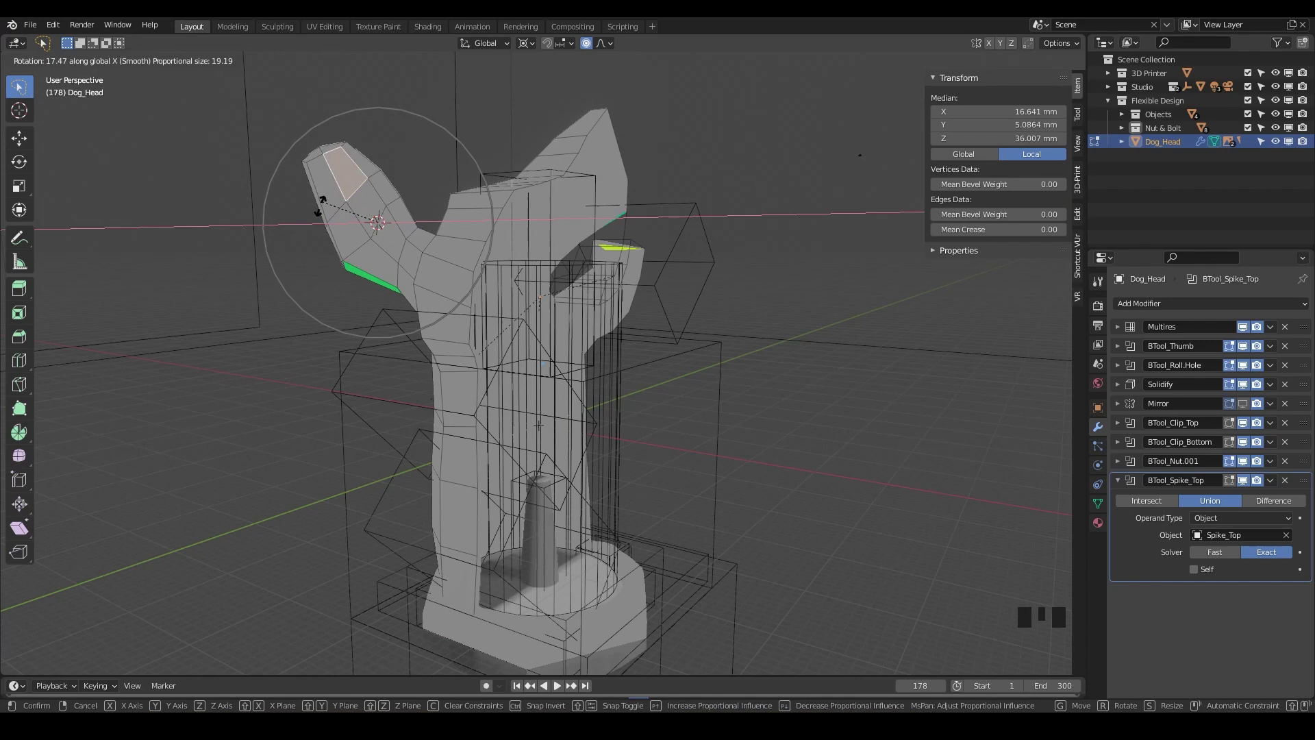
click(326, 205)
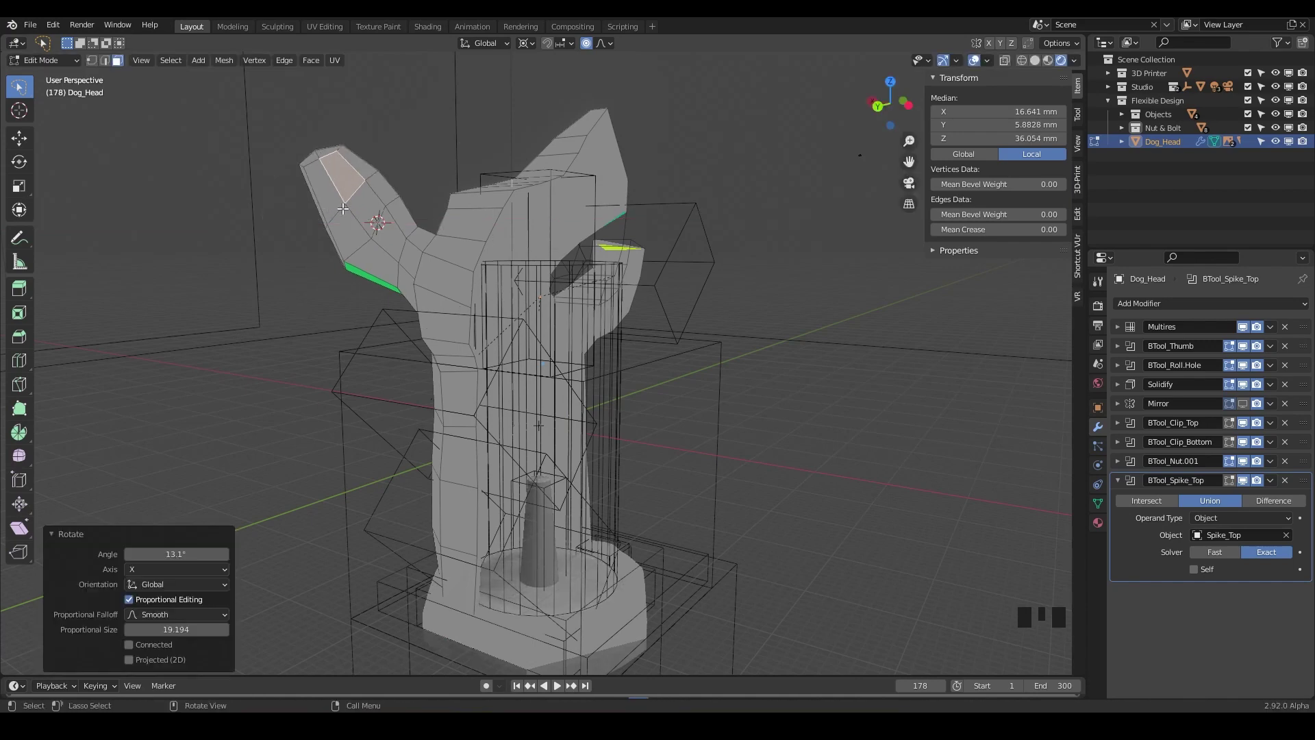
Set the pivot point to Active Element and select the outer edge of the green overhang face beneath the ear
middle_drag(343, 208, 672, 185)
scroll(494, 226, up, 2)
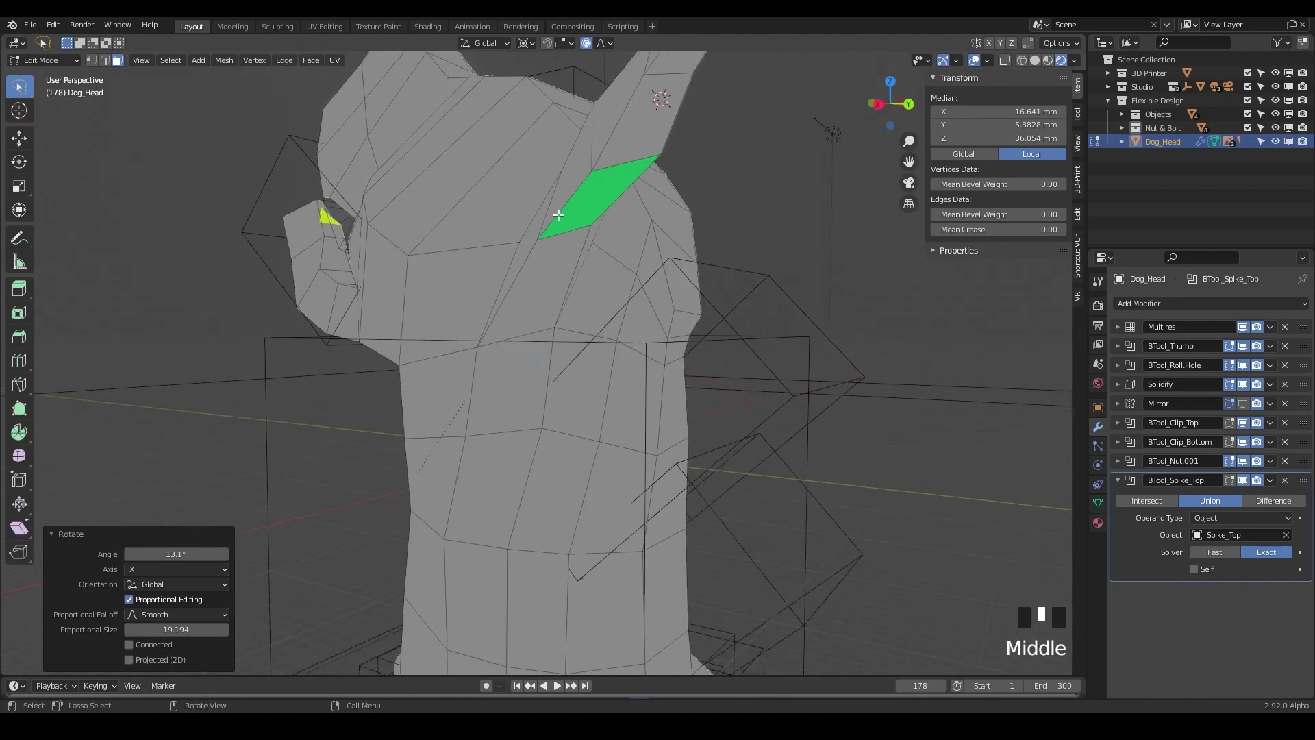
click(532, 45)
click(556, 117)
key(2)
click(637, 174)
middle_drag(637, 174, 793, 189)
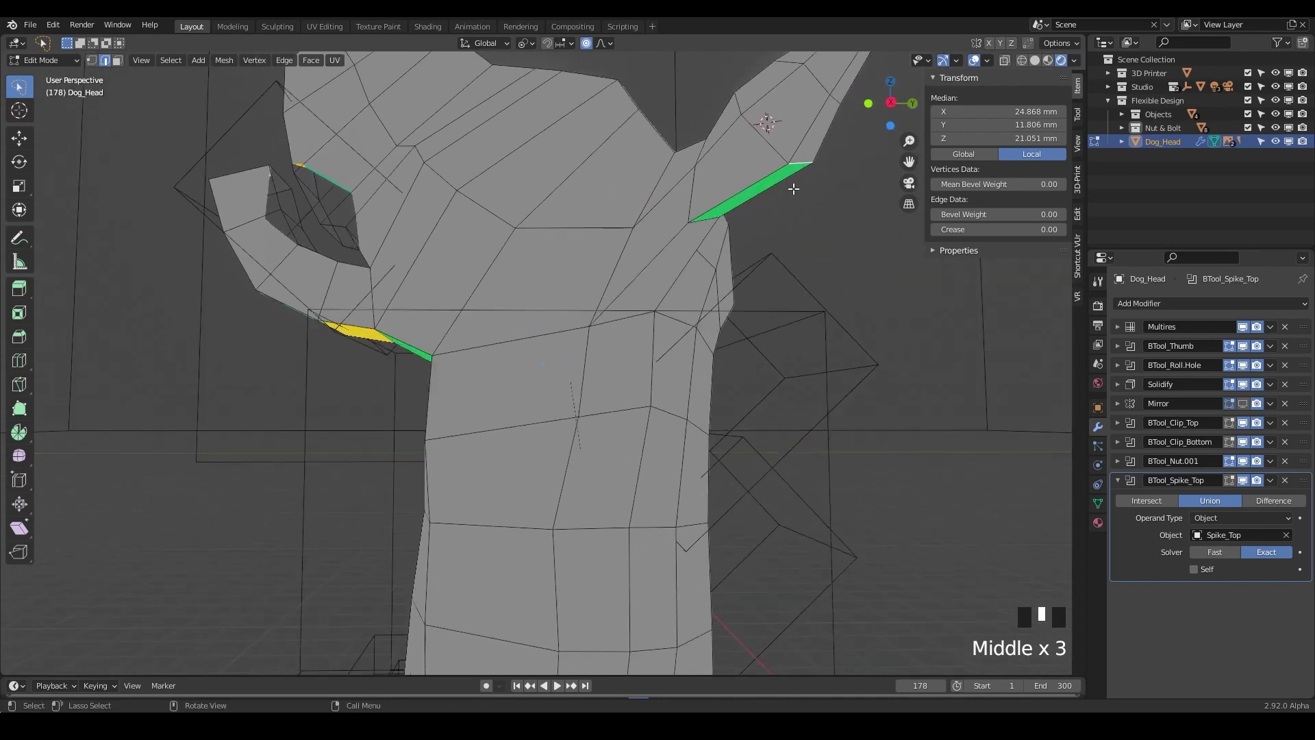
Try to raise the selected ear edge along global Z with proportional editing on
key(g)
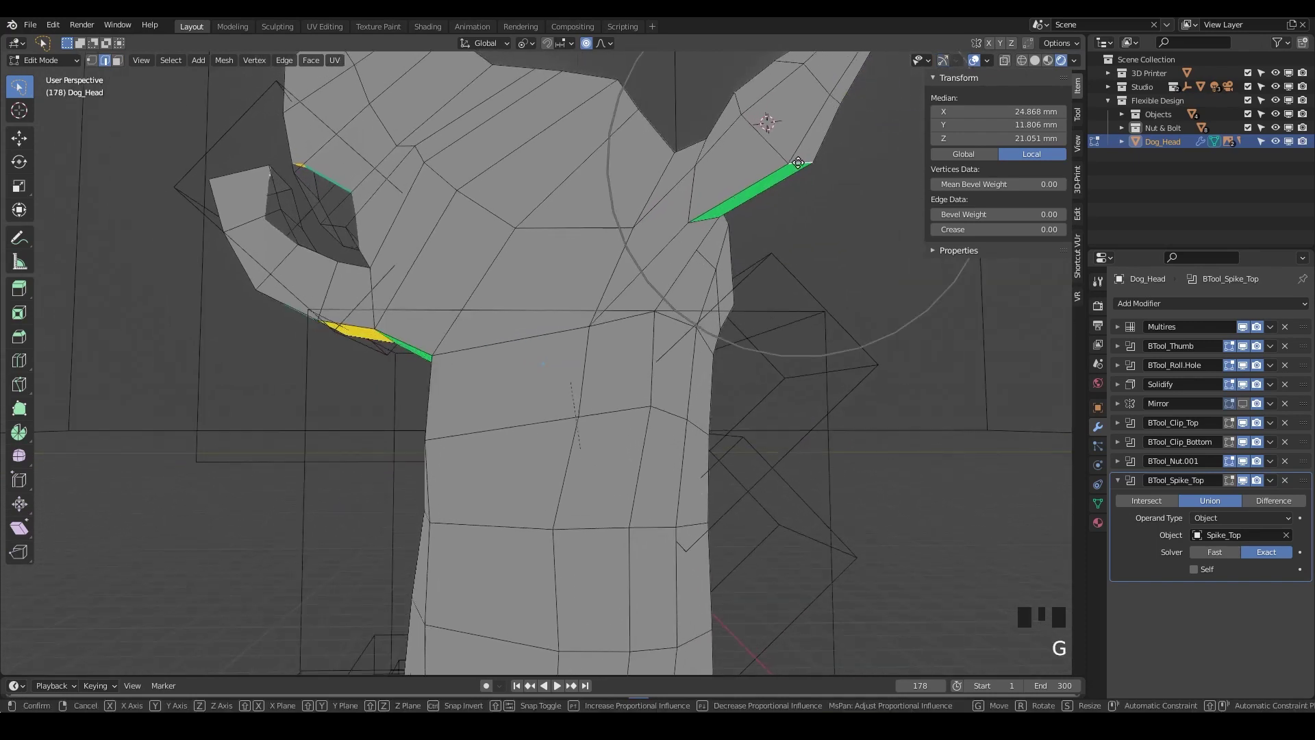
key(z)
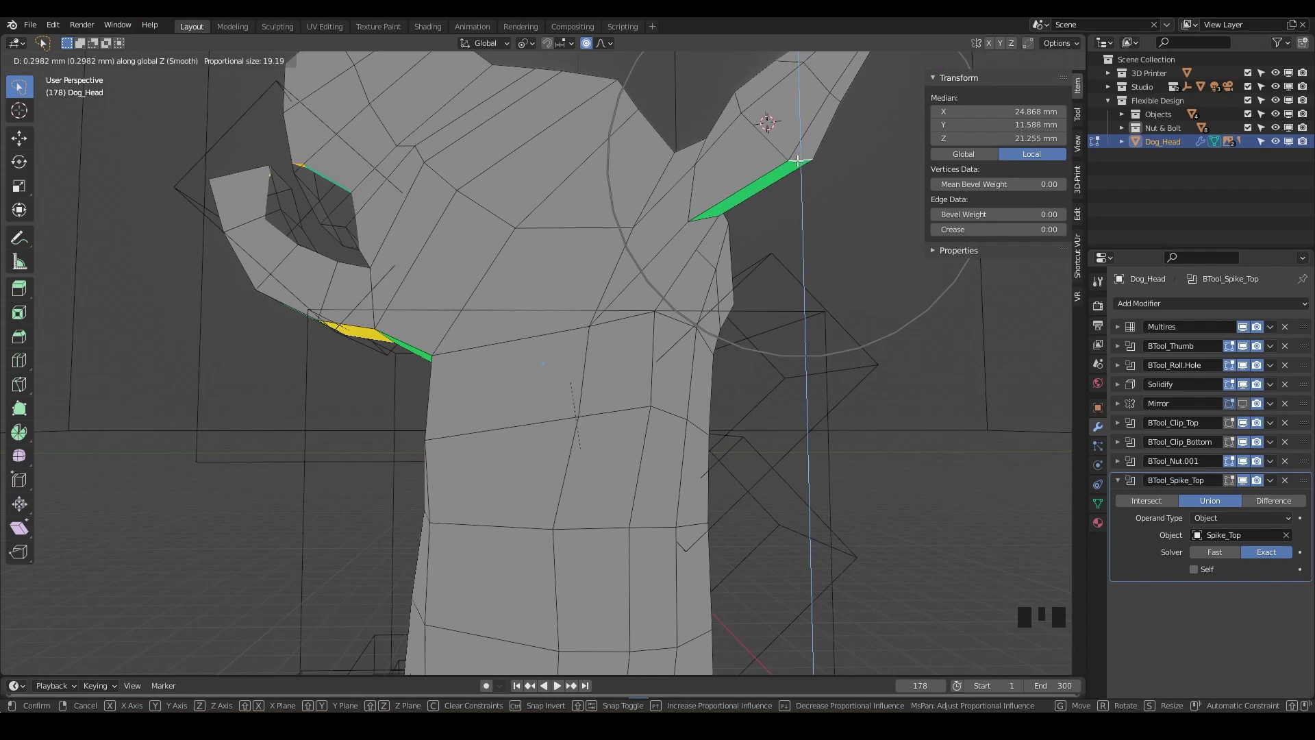
click(798, 161)
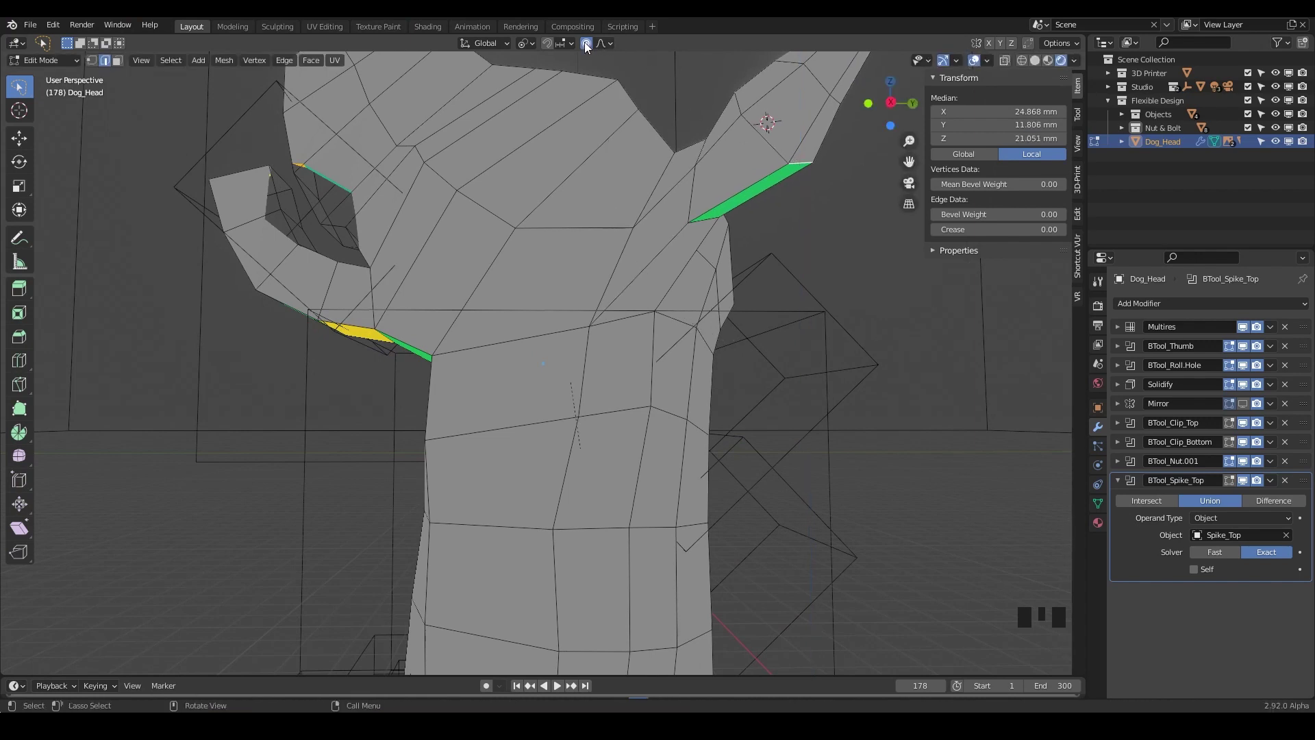
Turn off proportional editing, raise the ear's outer edge about 1.95 mm along global Z, and lower it back about 0.54 mm
key(o)
key(o)
key(o)
key(o)
key(g)
key(z)
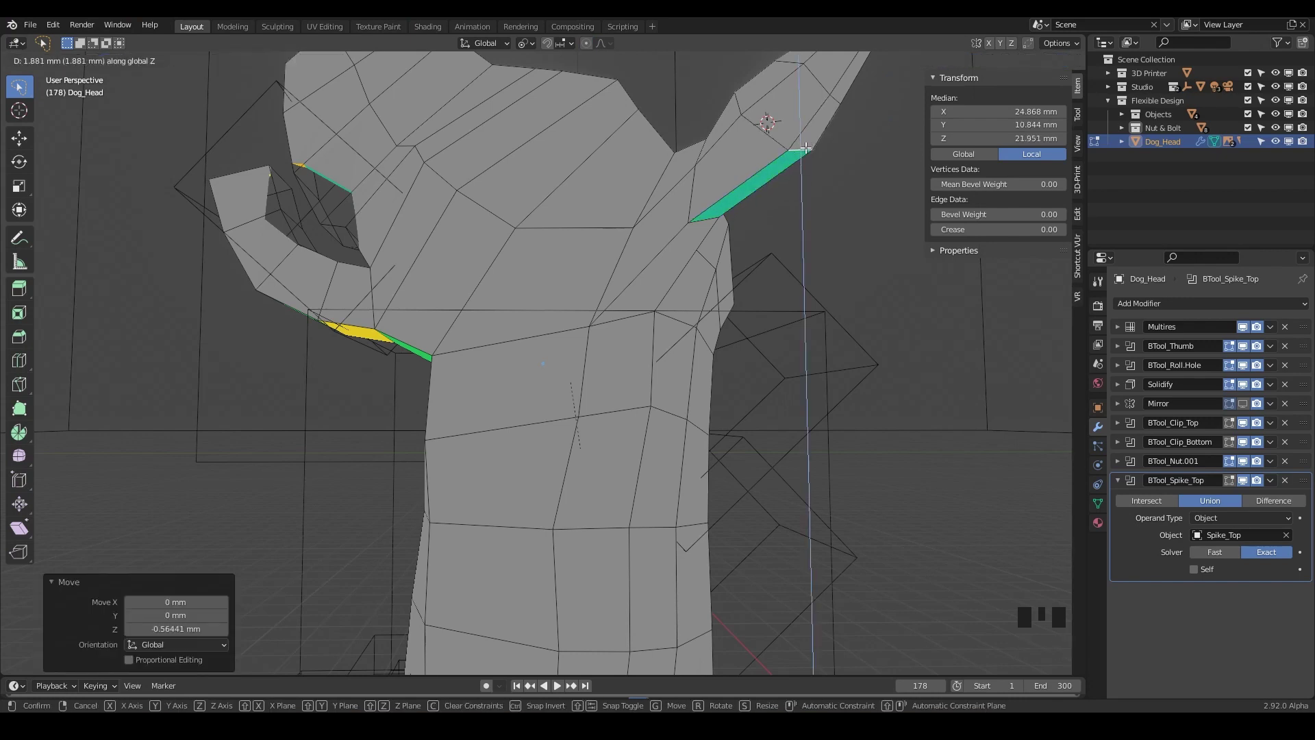
click(805, 148)
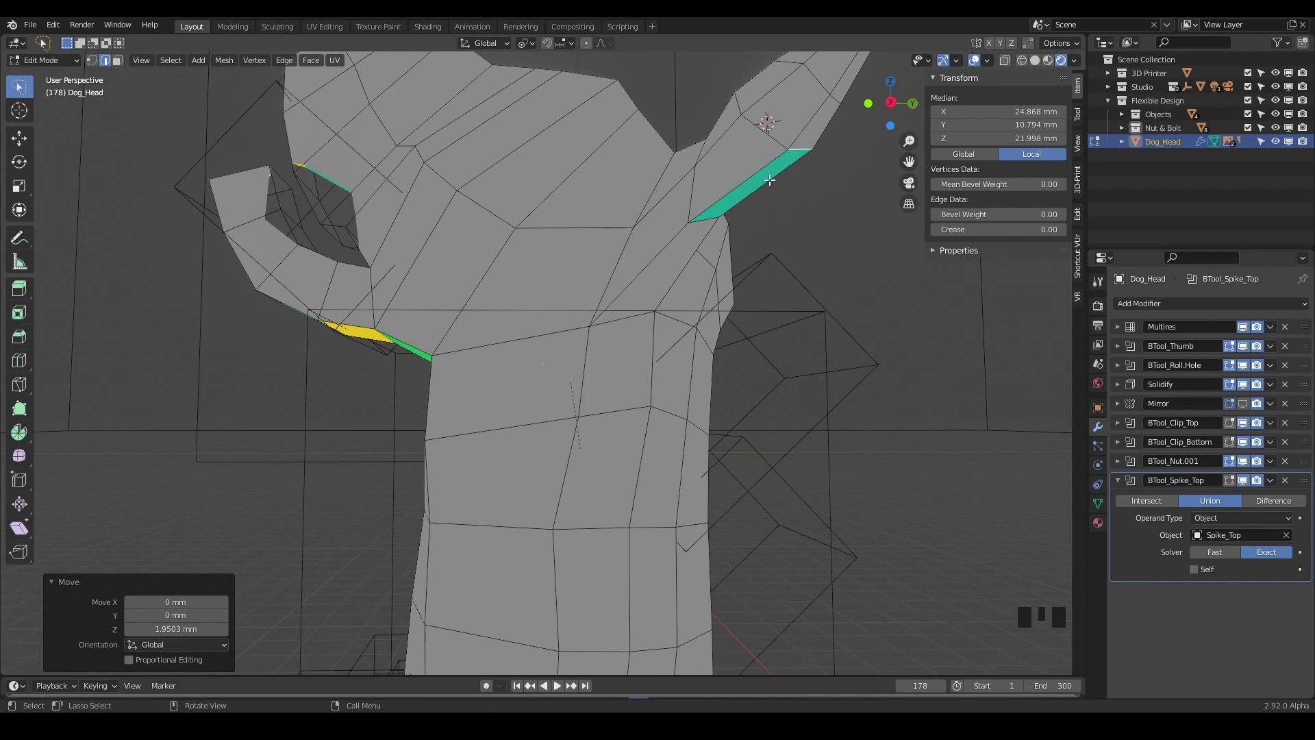
key(g)
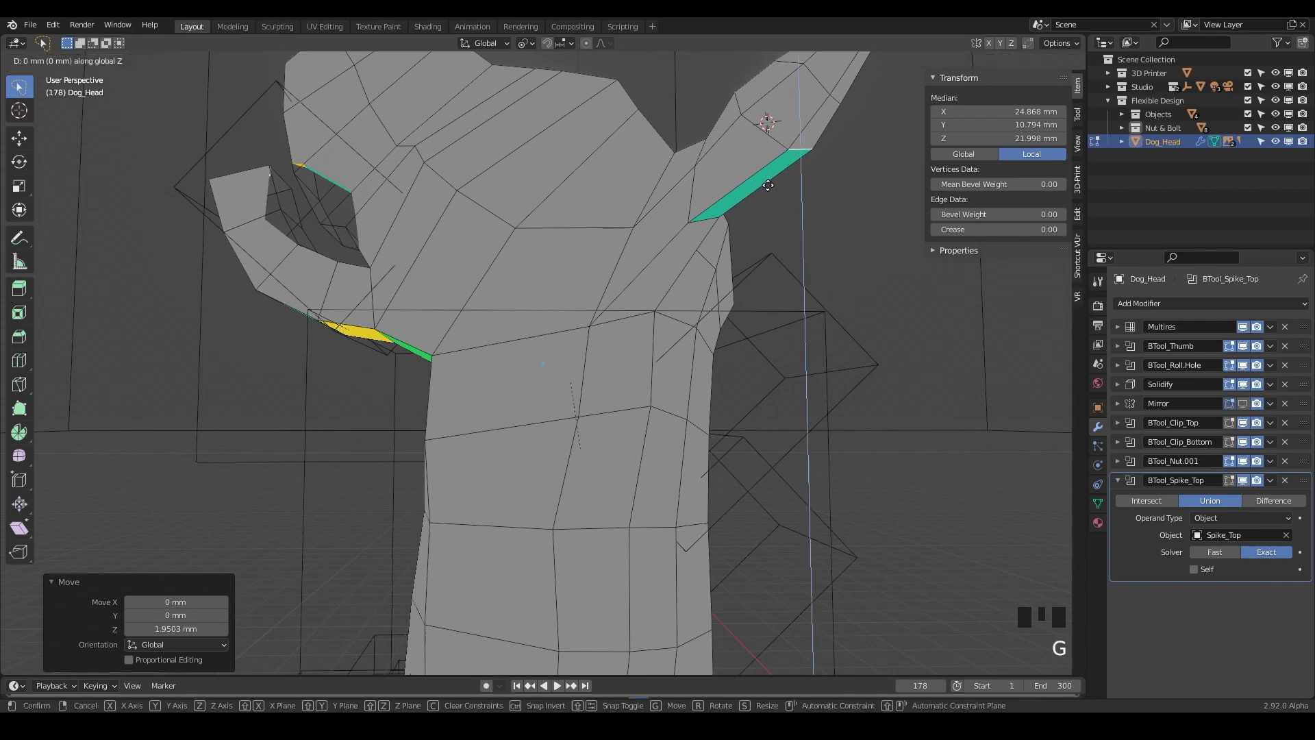
click(768, 184)
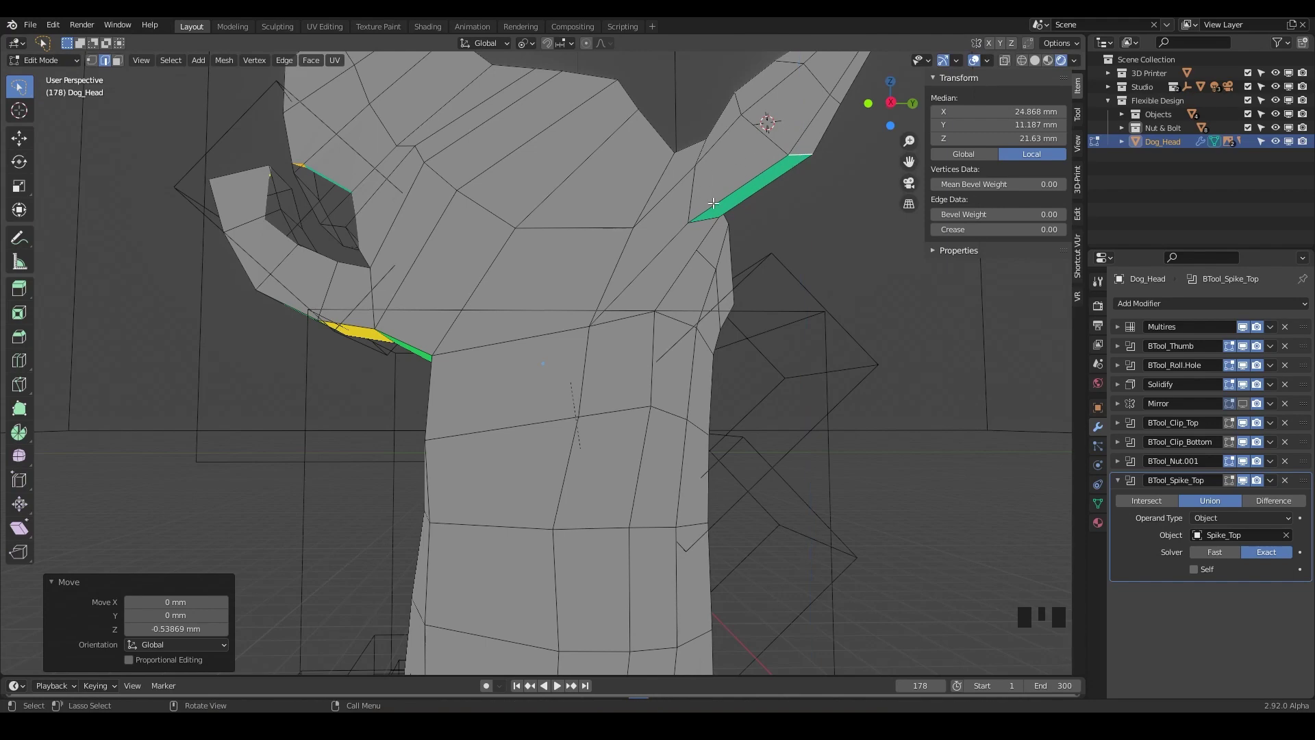
Select the edge where the green jaw overhang meets the neck and lower it about 3.79 mm along global Z
middle_drag(529, 252, 541, 348)
click(521, 324)
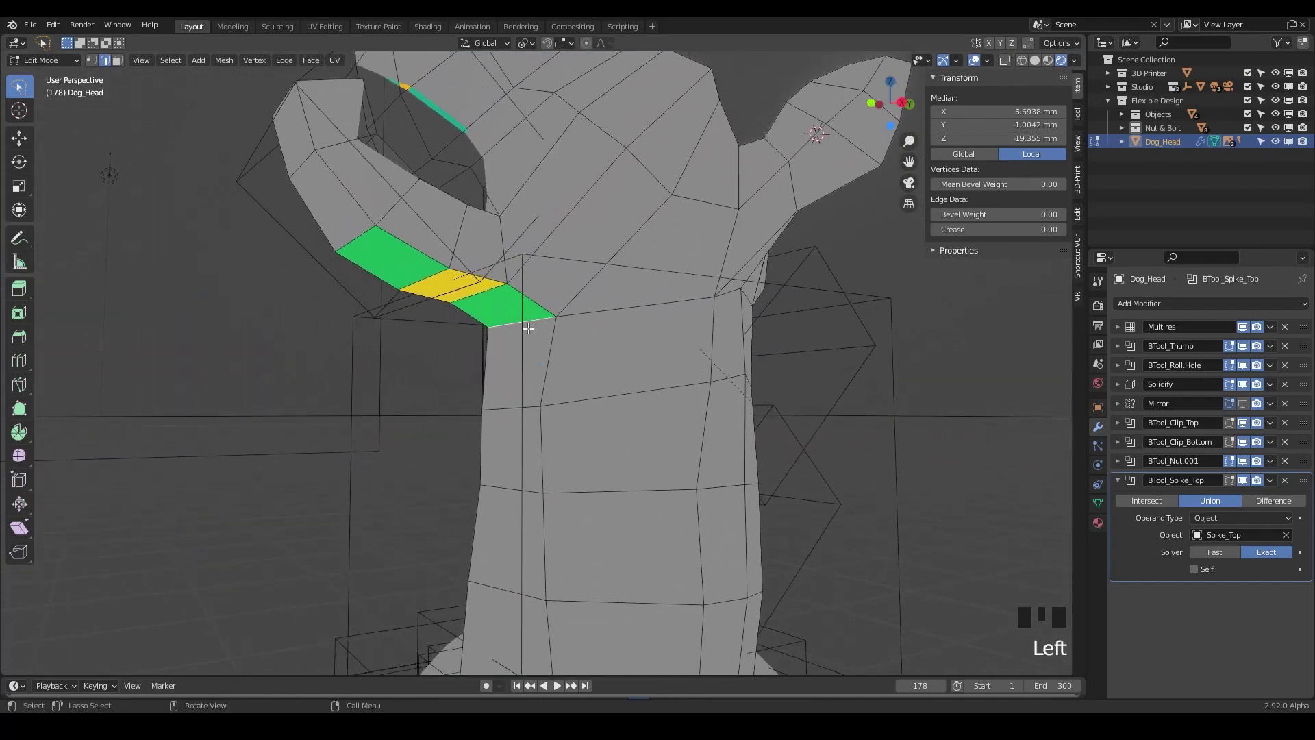
key(g)
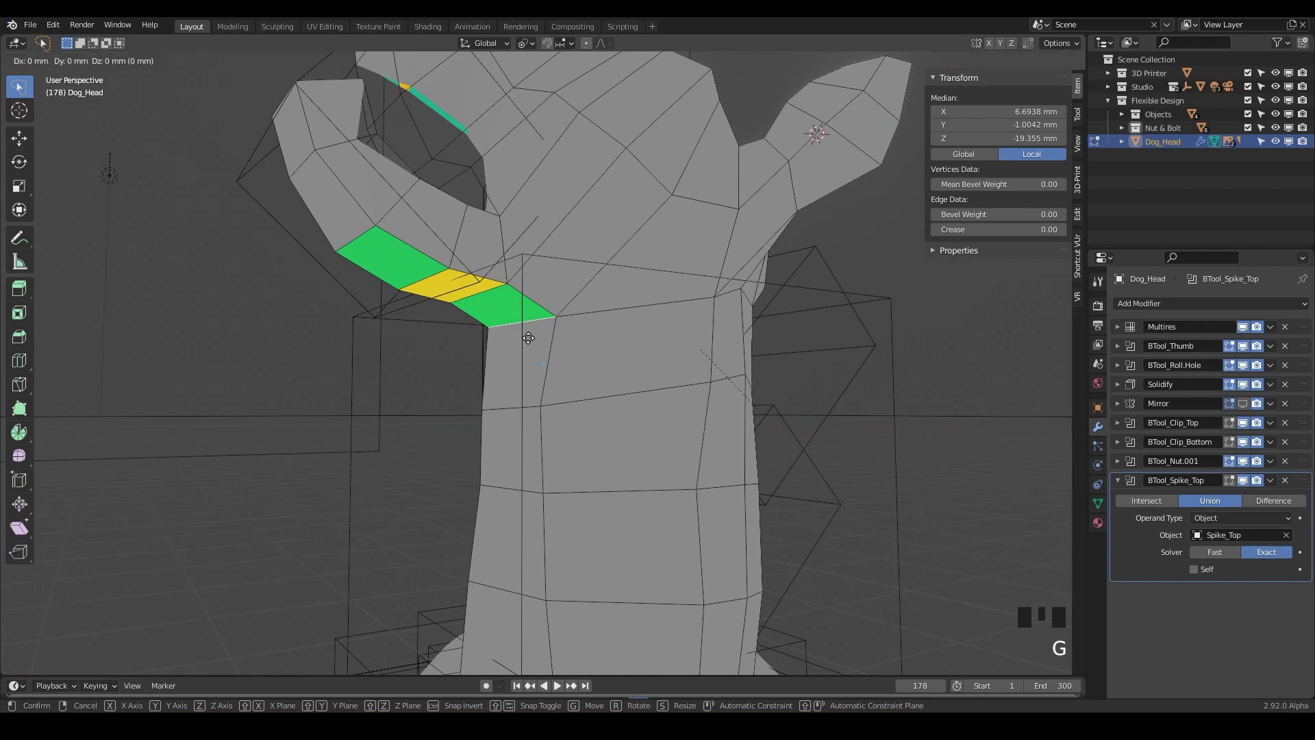
key(z)
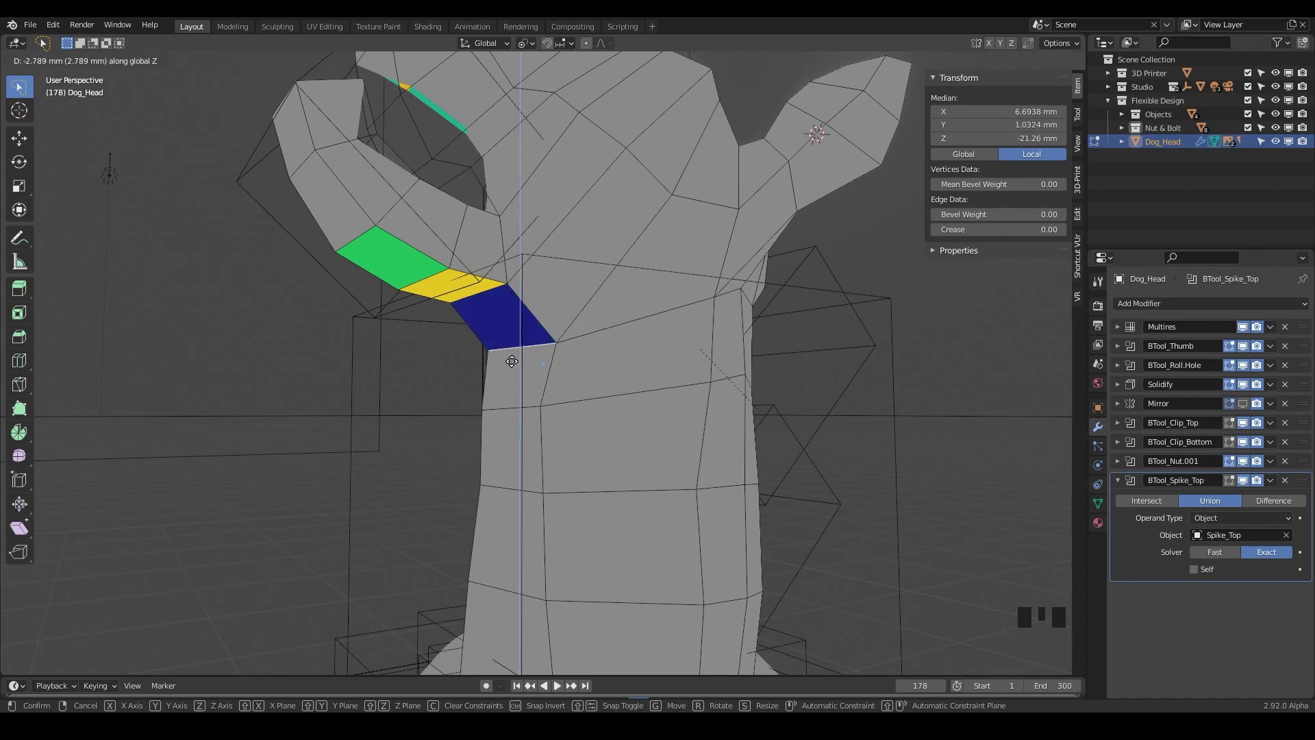
click(512, 362)
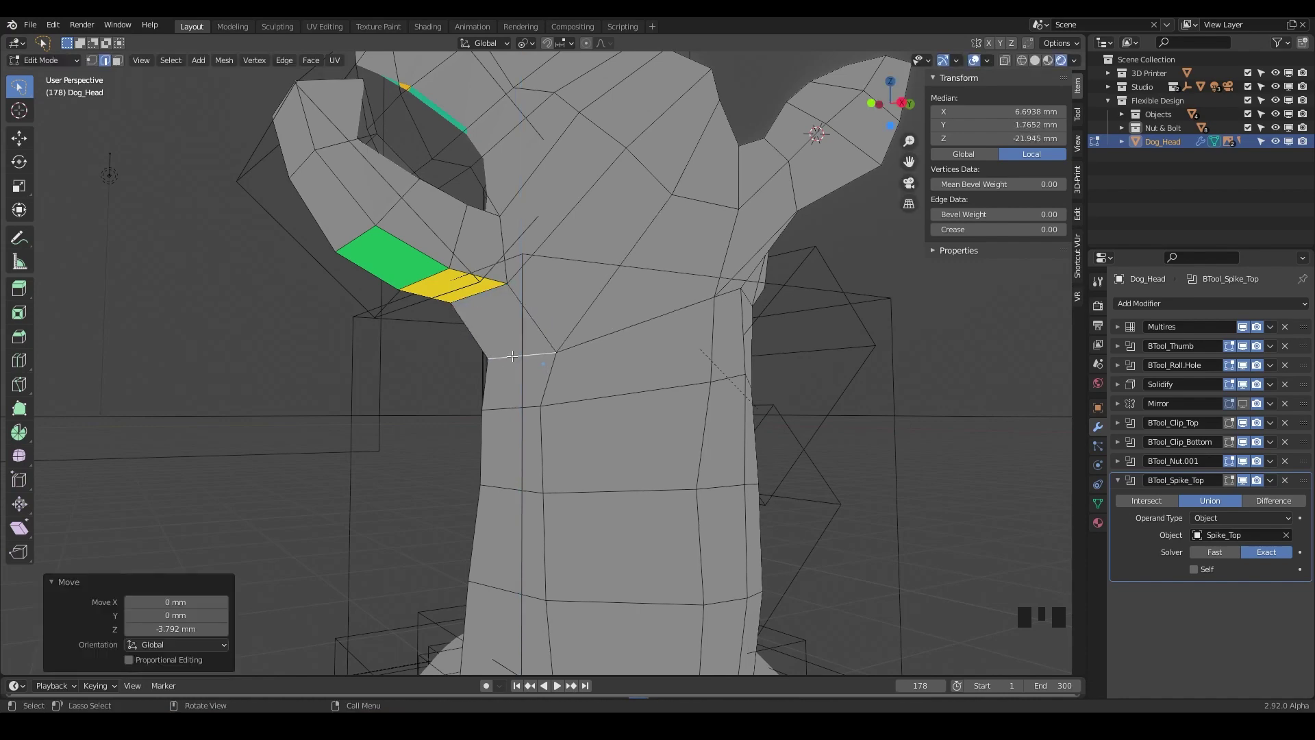
Select the lower edge of the yellow overhang face under the jaw and lower it about 2.63 mm along global Z
mouse_move(512, 356)
middle_down()
mouse_move(552, 363)
mouse_move(474, 376)
mouse_move(500, 343)
mouse_move(496, 304)
mouse_move(432, 315)
mouse_move(431, 342)
mouse_move(535, 329)
mouse_move(510, 334)
middle_up()
click(488, 299)
key(g)
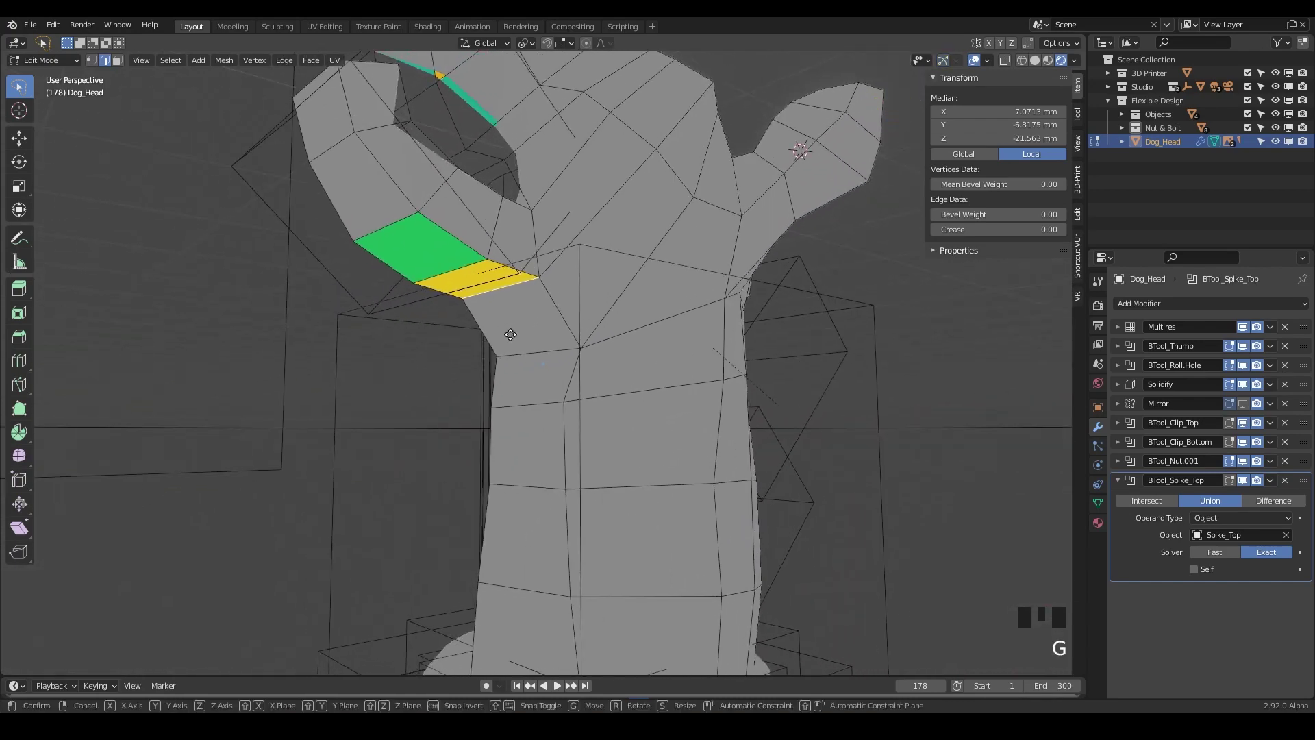
key(z)
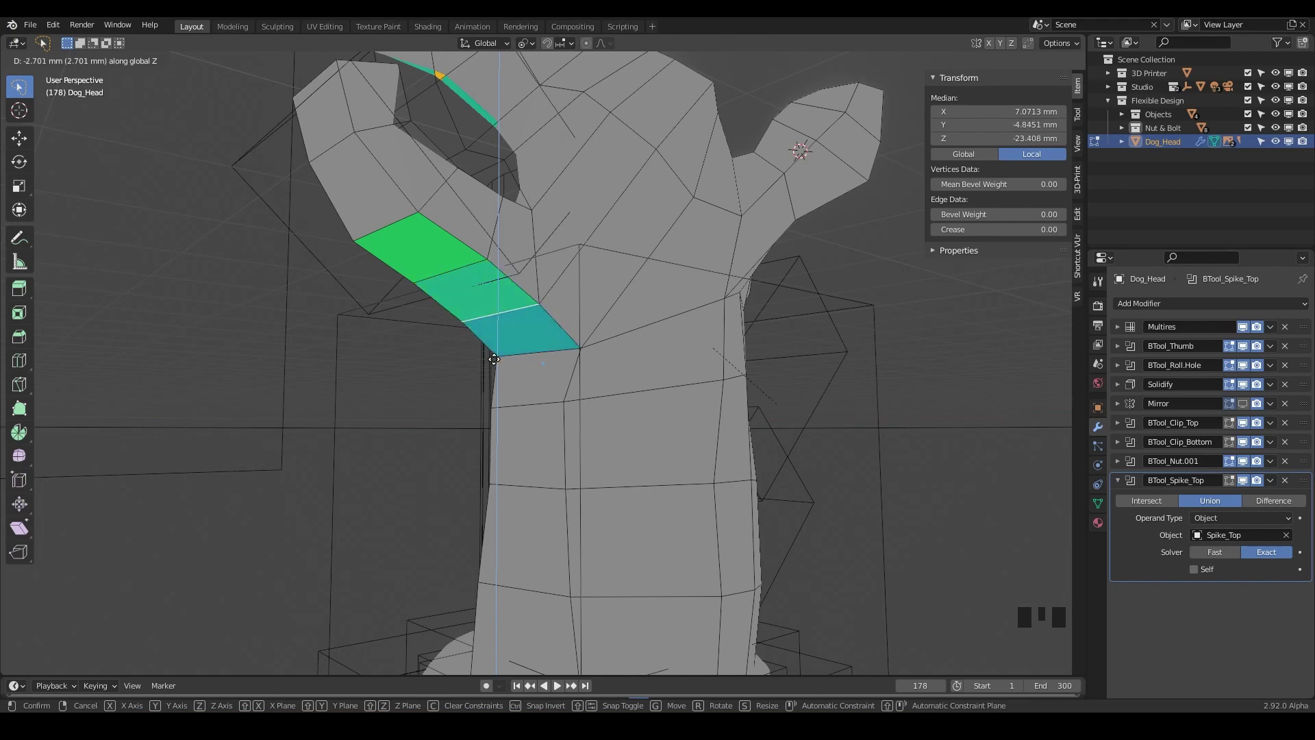
click(494, 359)
Select the front edge of the bright green face under the jaw and raise it about 0.8 mm along global Z
middle_drag(559, 368, 435, 261)
click(435, 260)
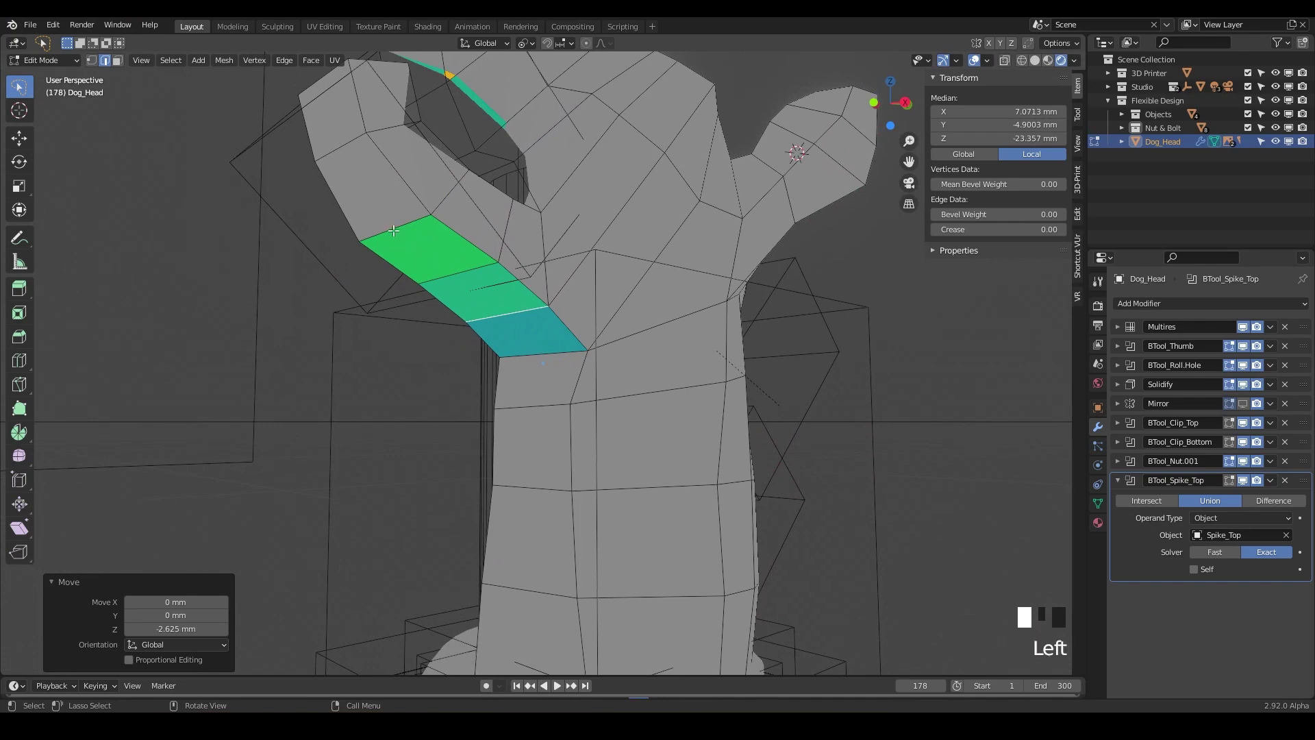
key(g)
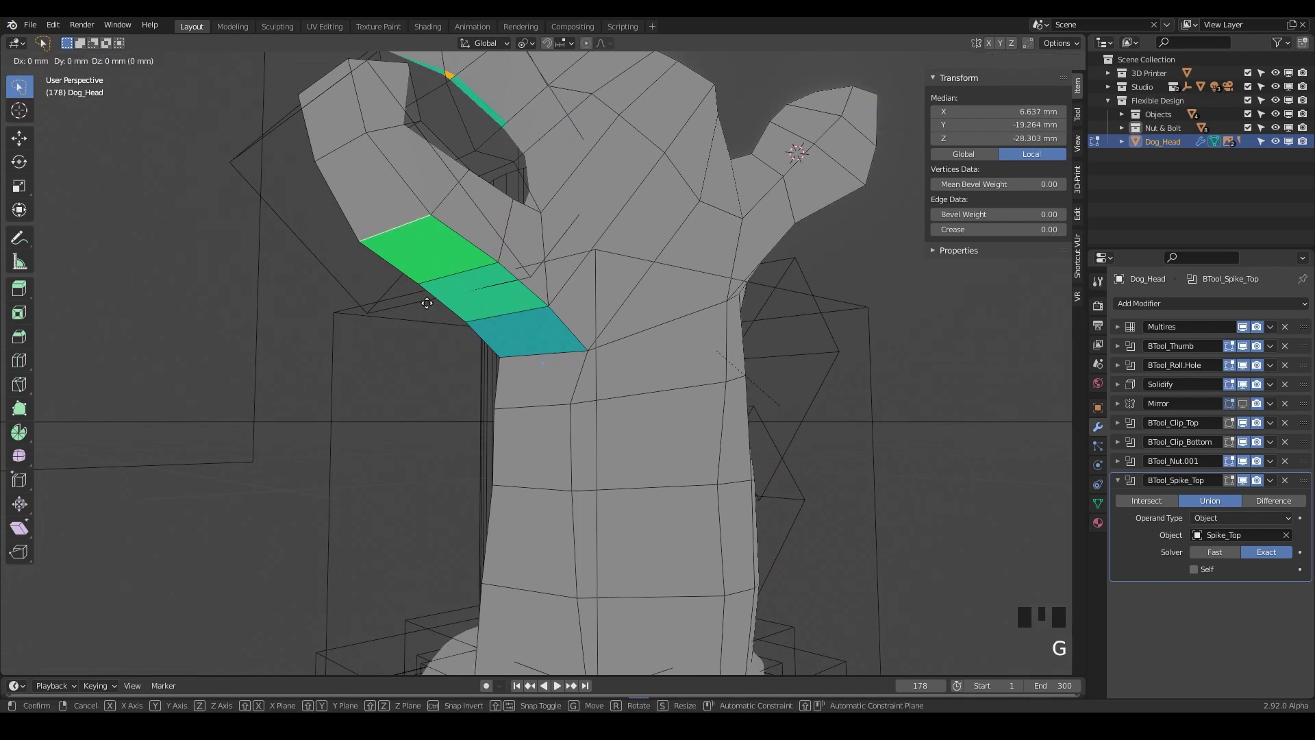
key(z)
click(425, 294)
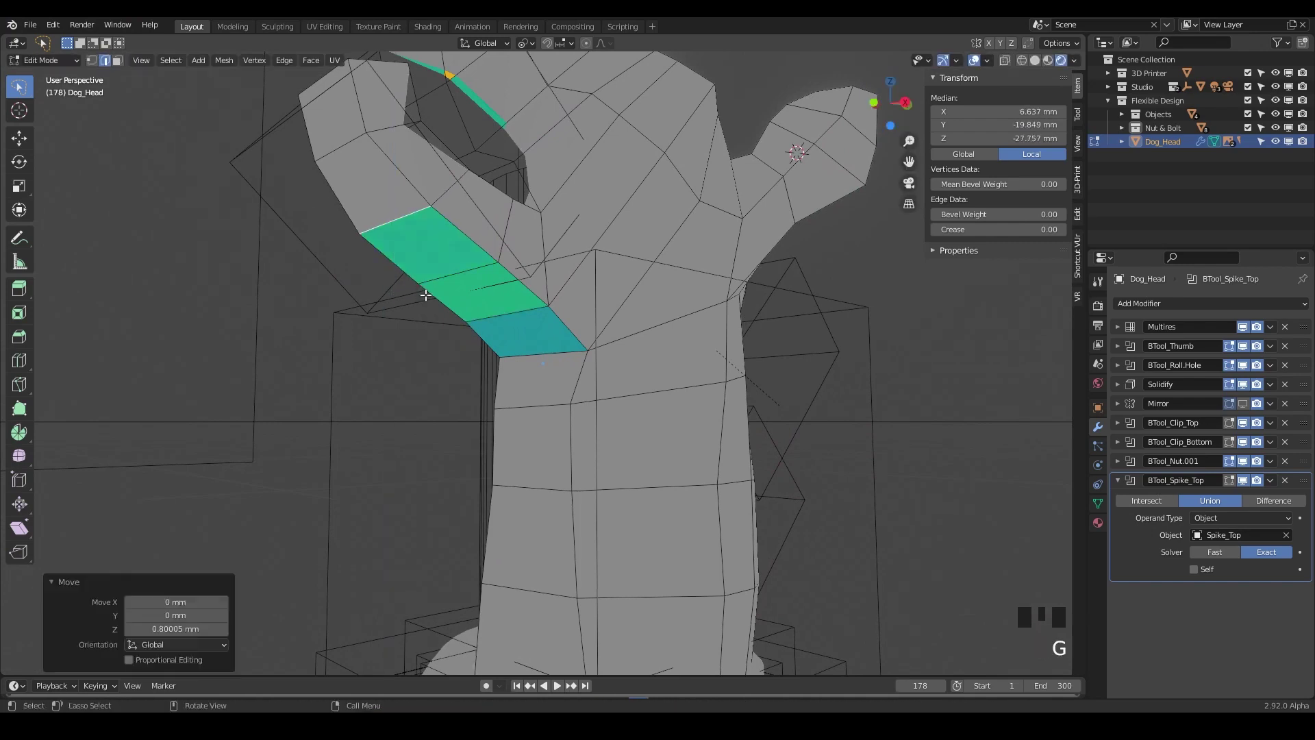
Select the rearmost cross edge of the overhang strip atop the head, save the file, and lower the edge about 1.14 mm along global Z
middle_drag(428, 296, 516, 233)
scroll(607, 364, up, 2)
click(550, 269)
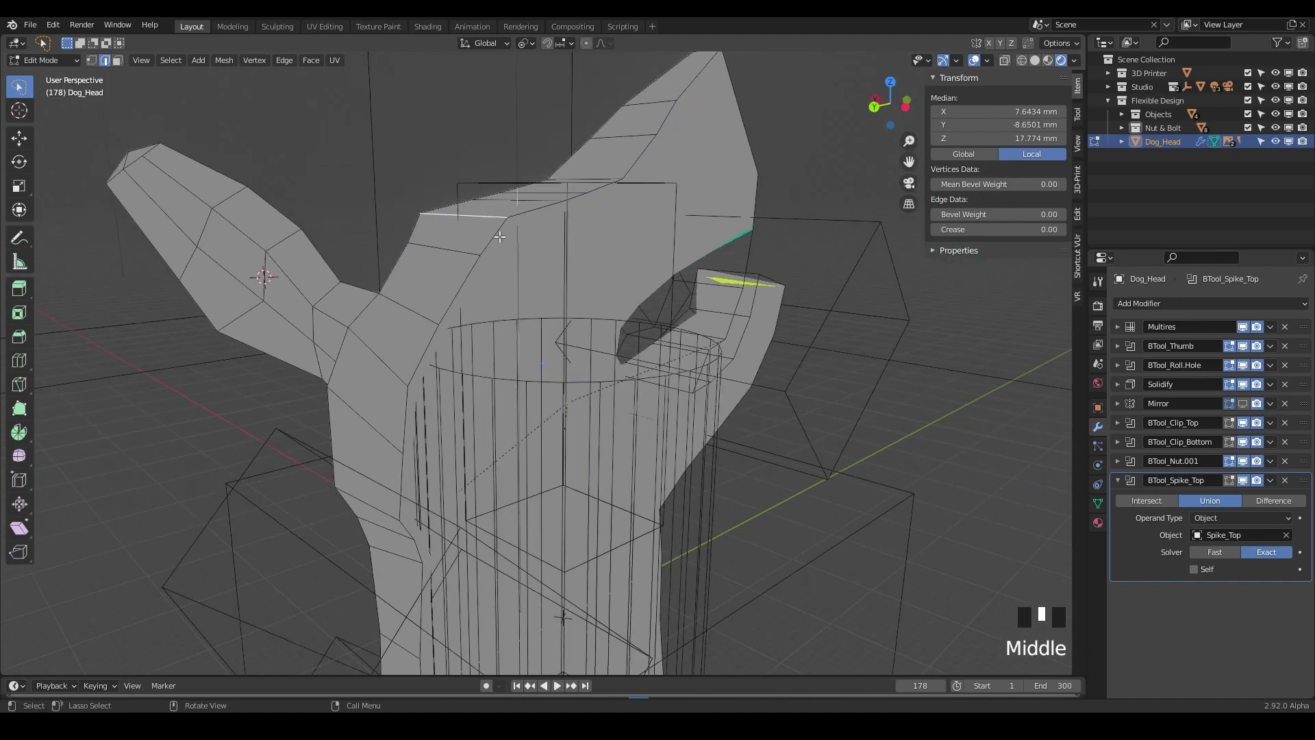
scroll(519, 296, up, 2)
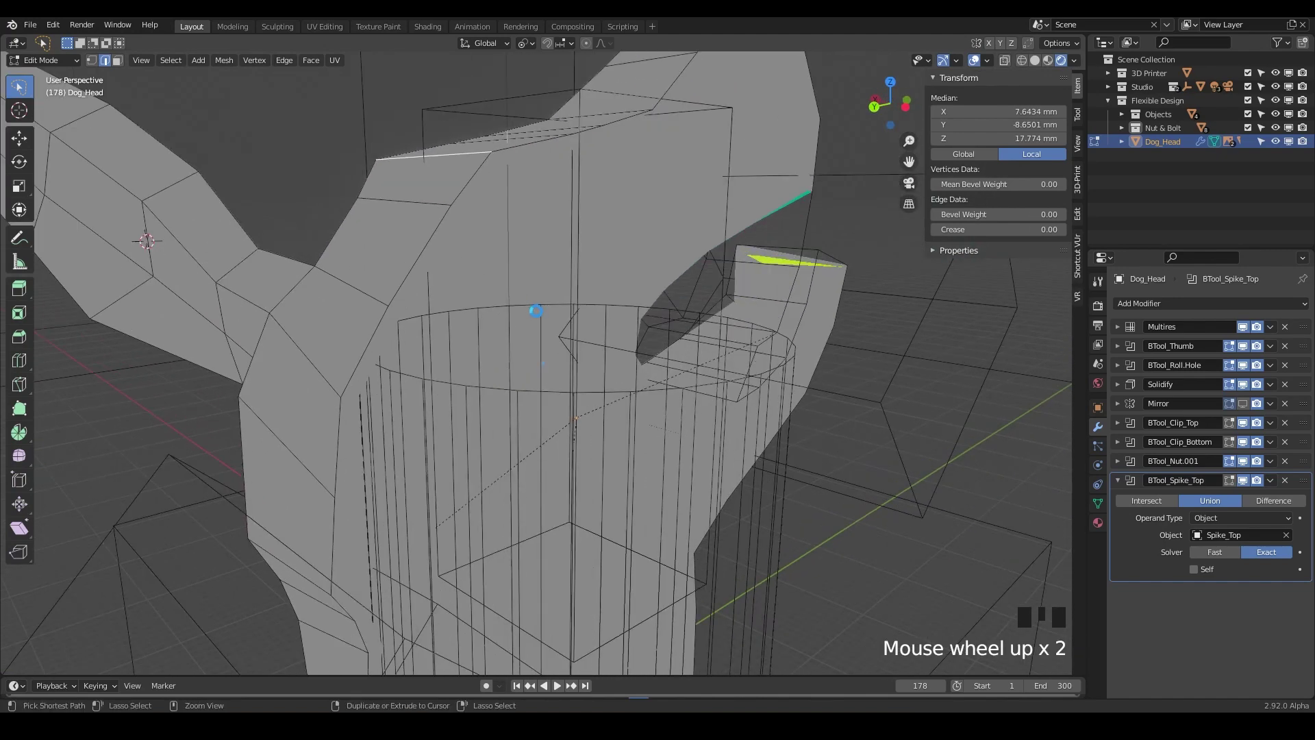
key(ctrl+s)
middle_drag(533, 316, 438, 310)
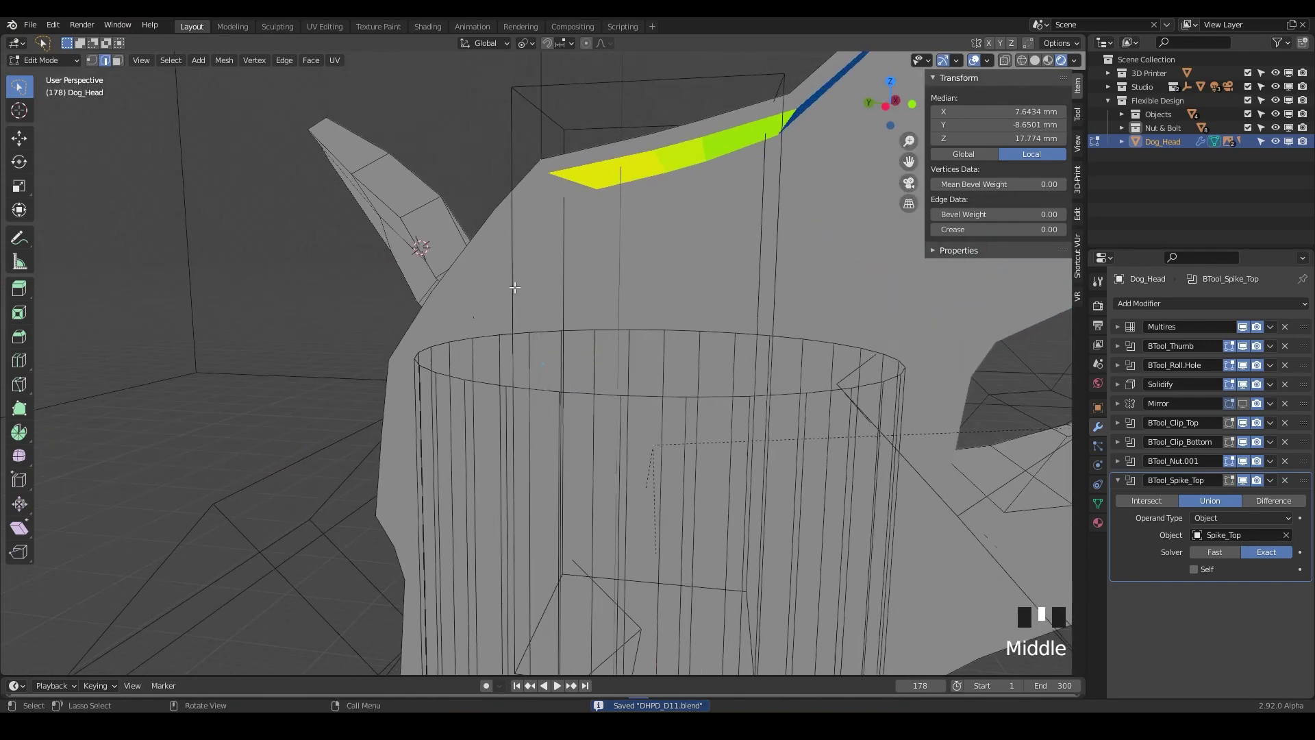
key(g)
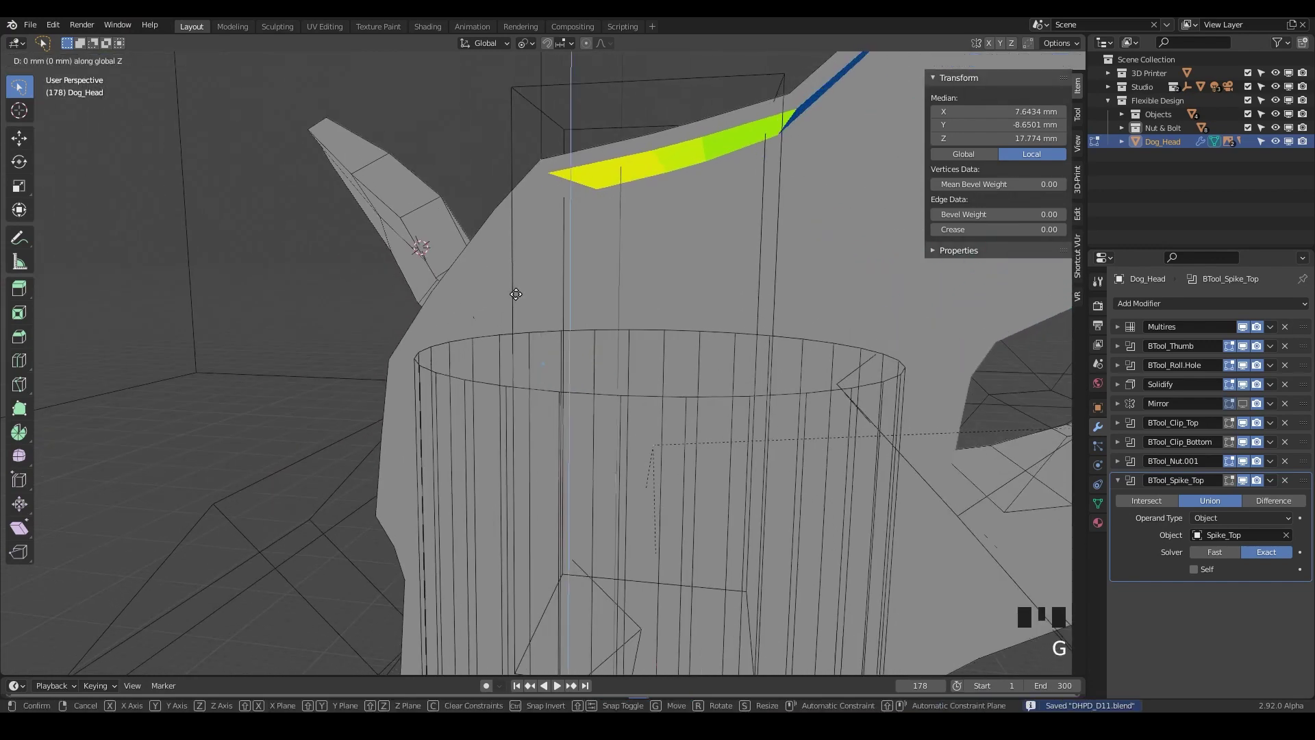
key(z)
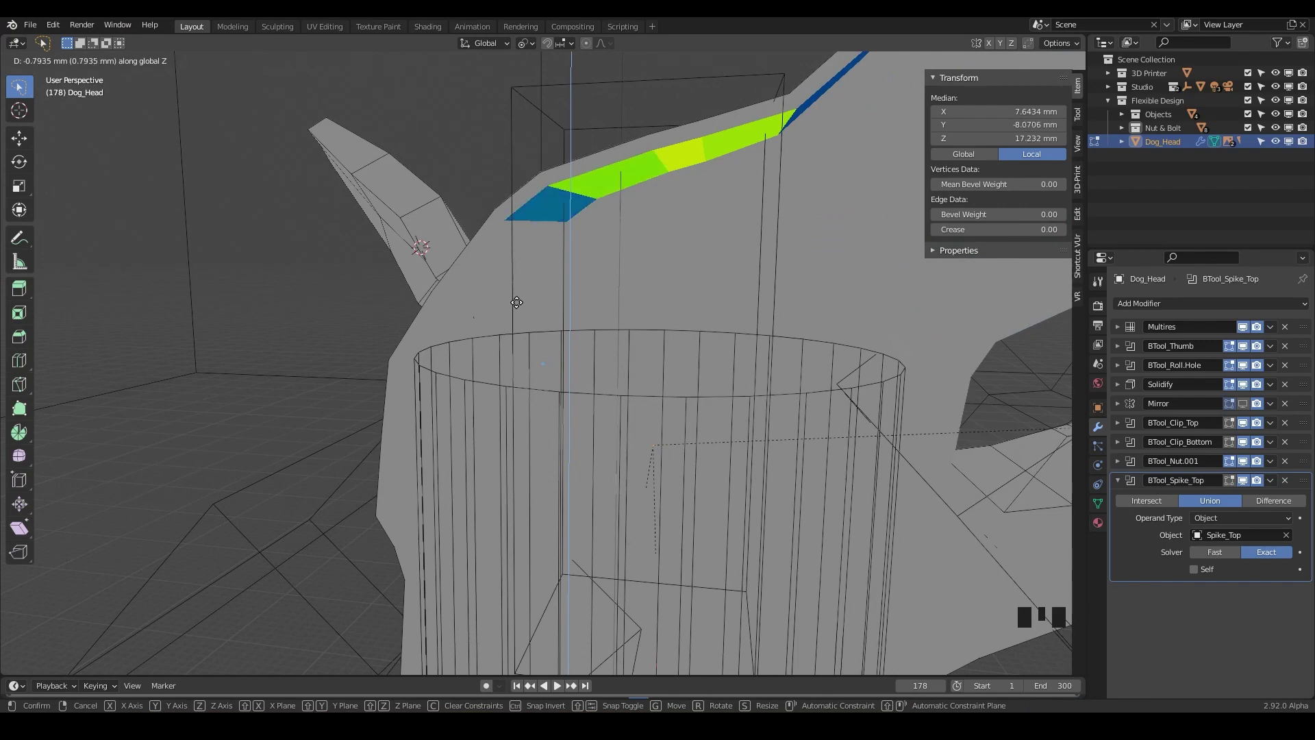
click(518, 299)
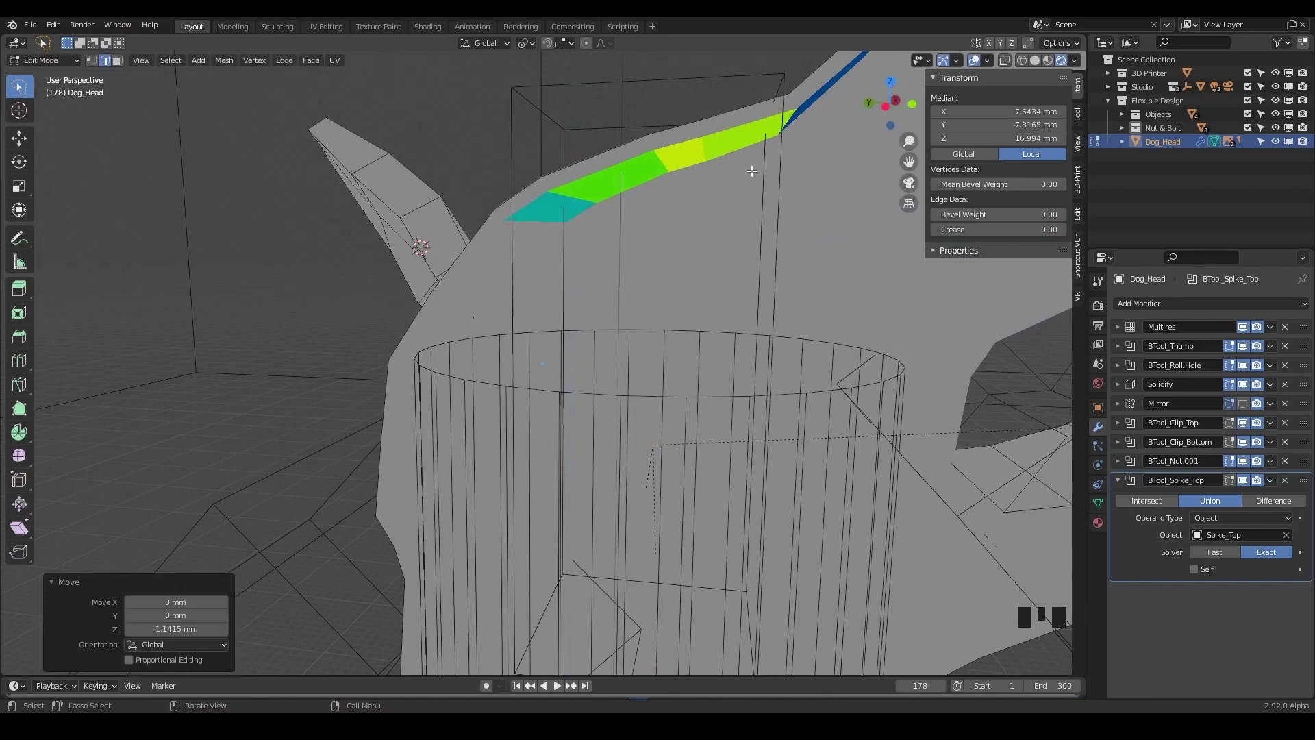
Edge Slide the next cross edge forward on top of the head toward the back by a factor of about 0.179
middle_drag(700, 166, 688, 126)
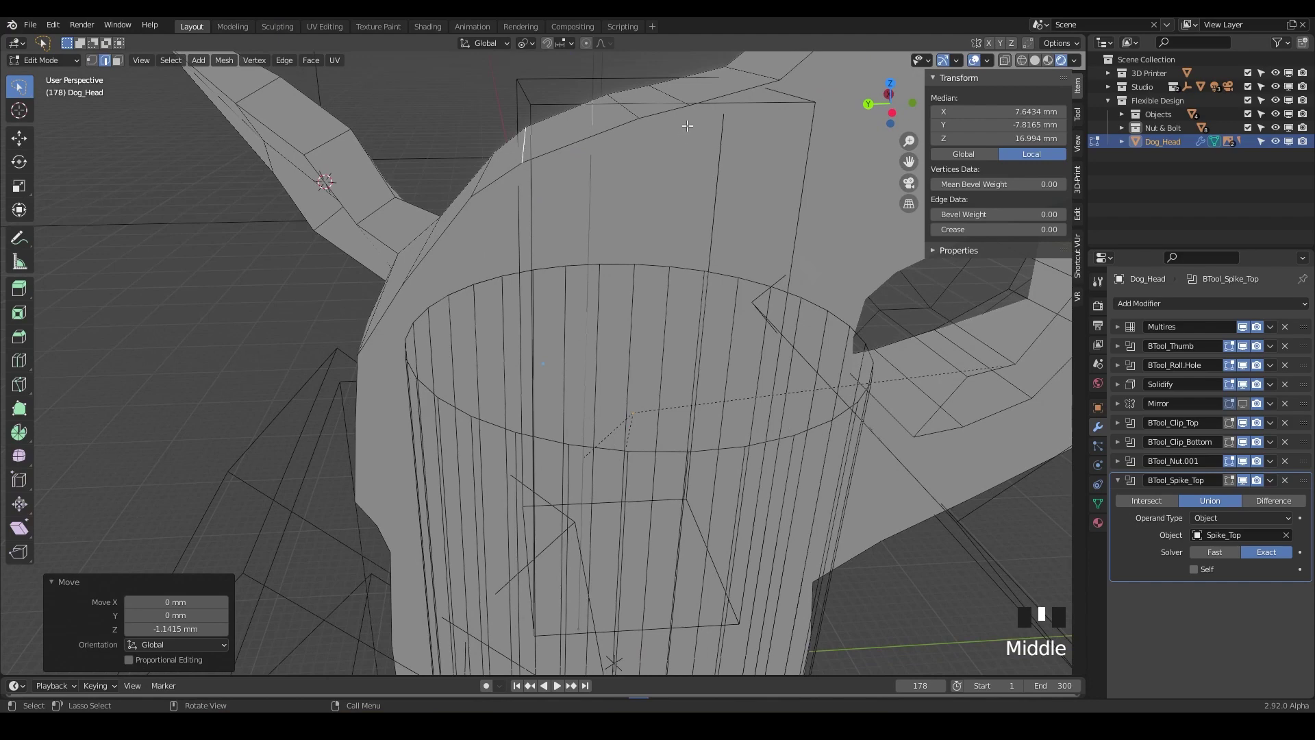
click(635, 131)
key(g)
key(g)
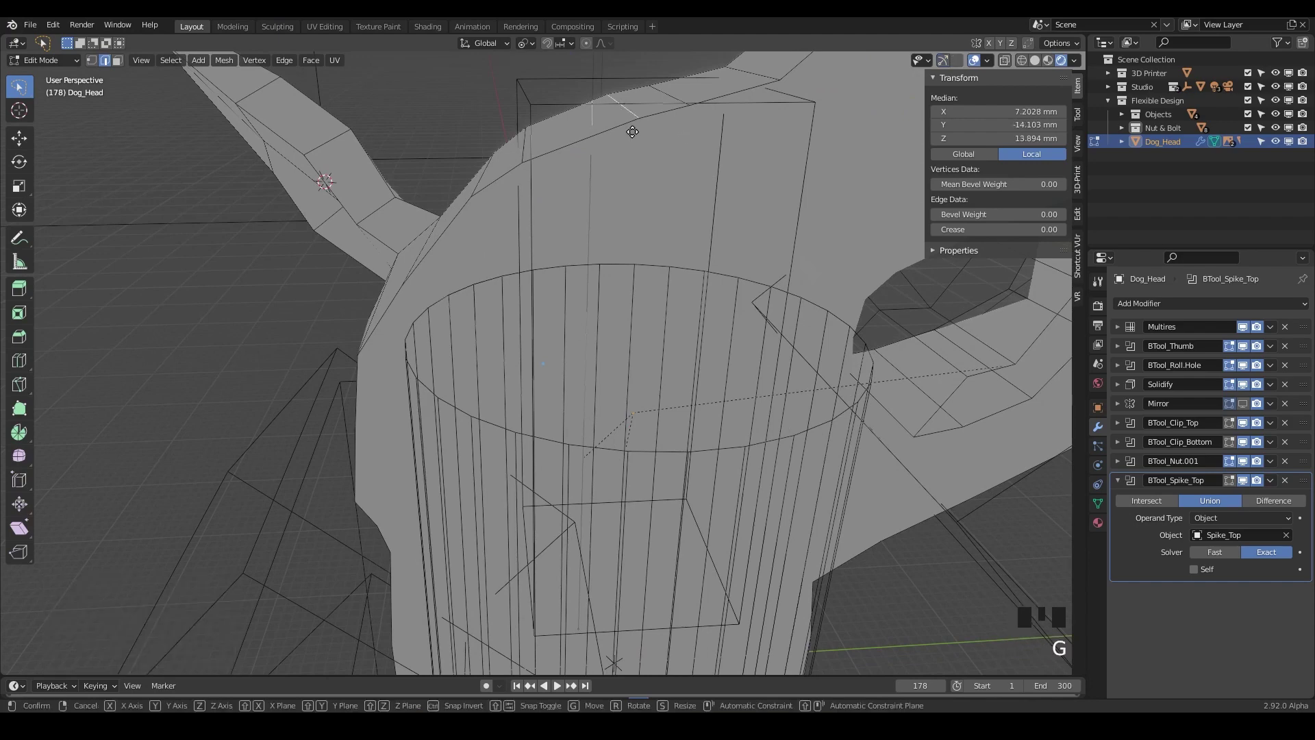
click(637, 121)
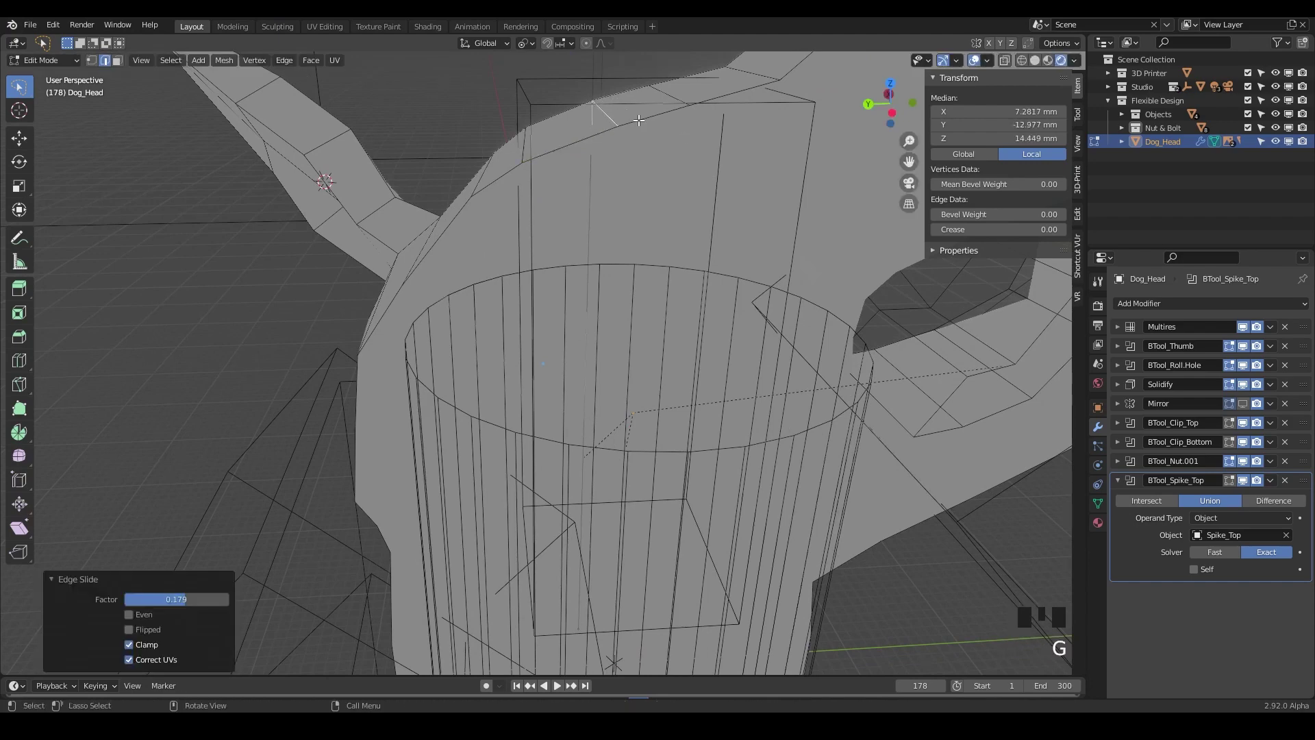
Select the cross edge between the yellow-green and dark blue faces atop the head and raise it about 0.52 mm along global Z
click(678, 98)
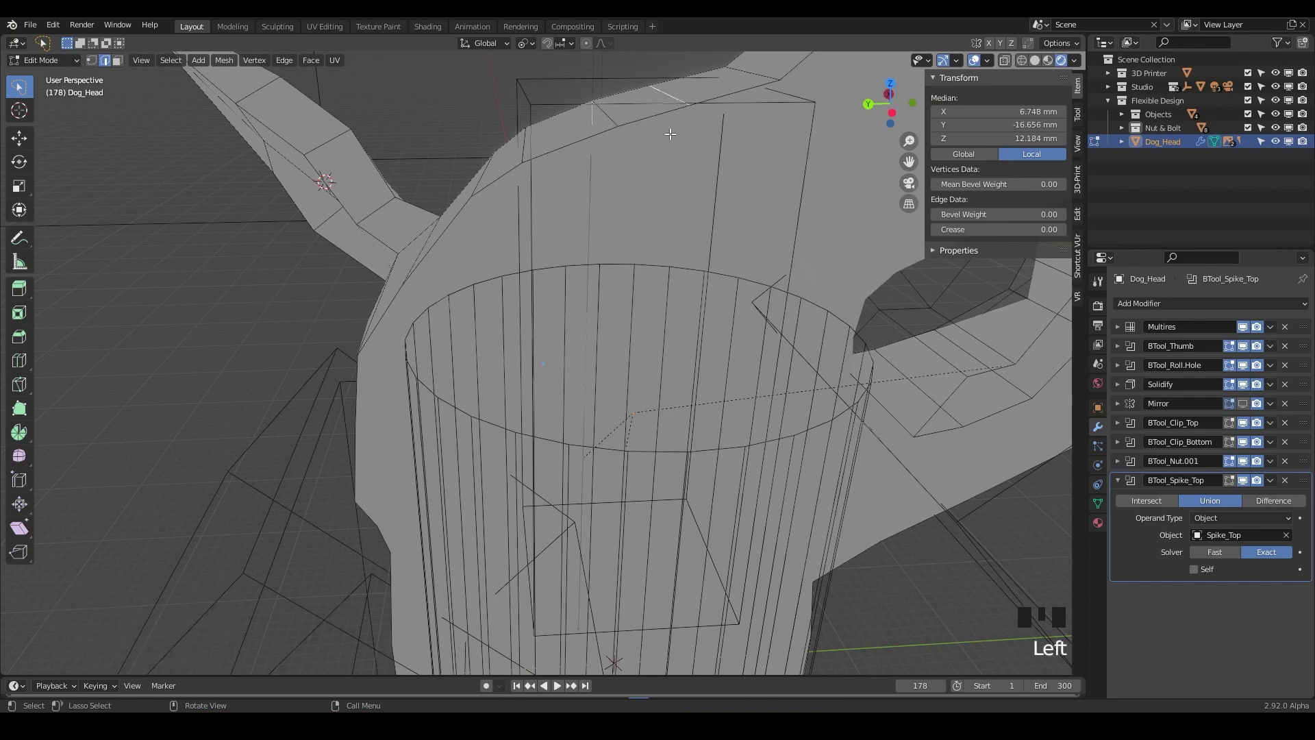
middle_drag(678, 98, 530, 251)
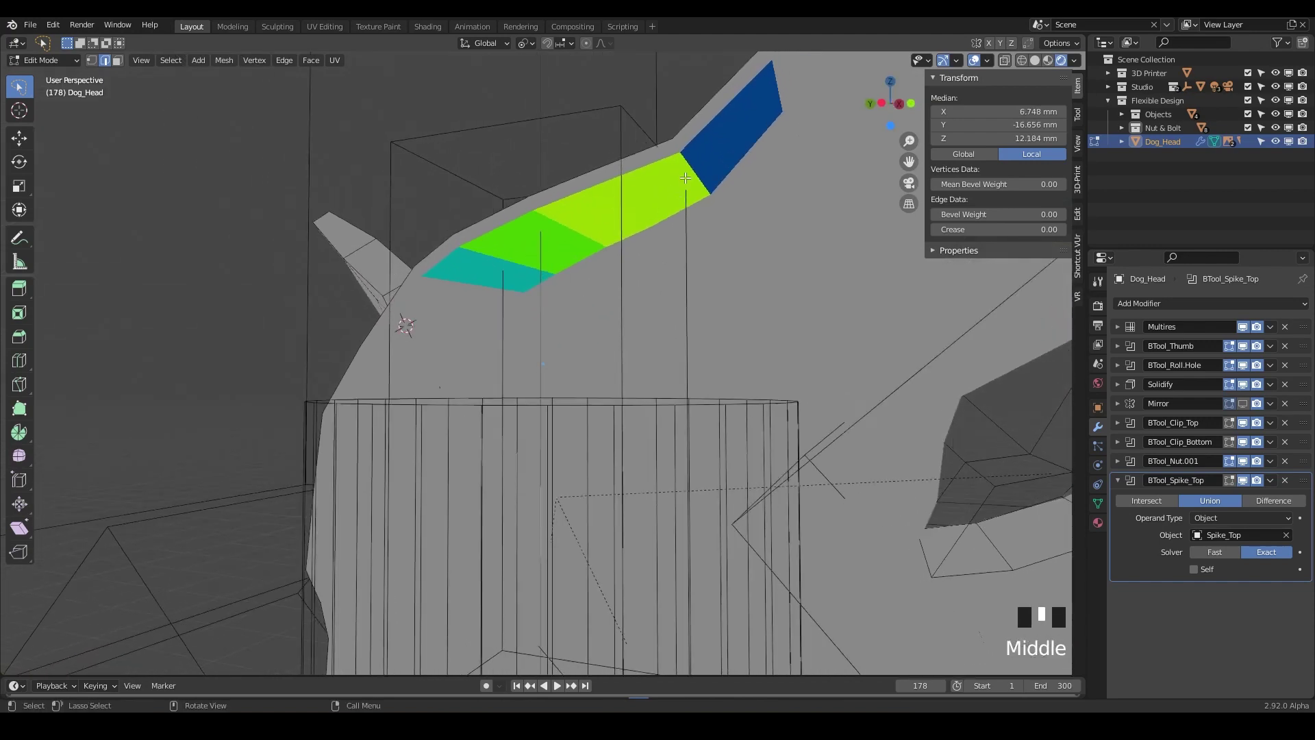
mouse_move(686, 178)
middle_down()
mouse_move(700, 183)
mouse_move(652, 130)
mouse_move(646, 144)
mouse_move(685, 178)
middle_up()
click(664, 138)
key(g)
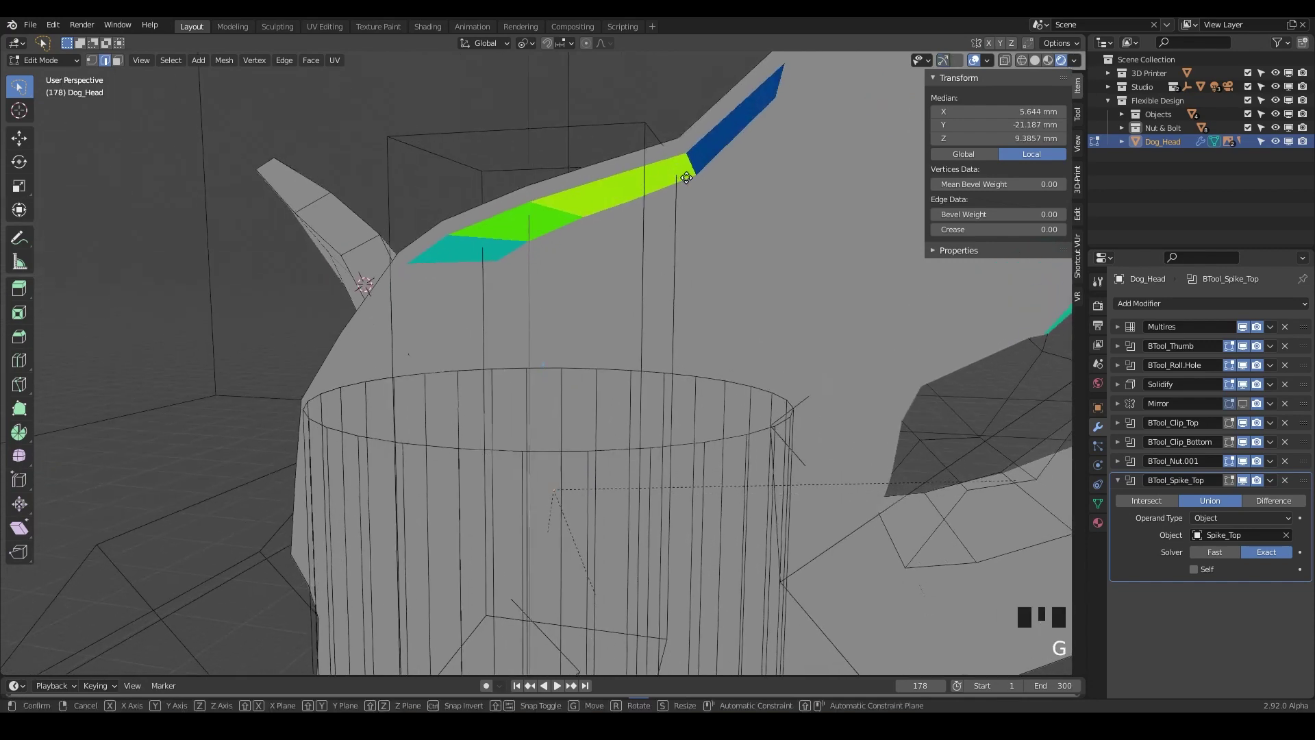
key(z)
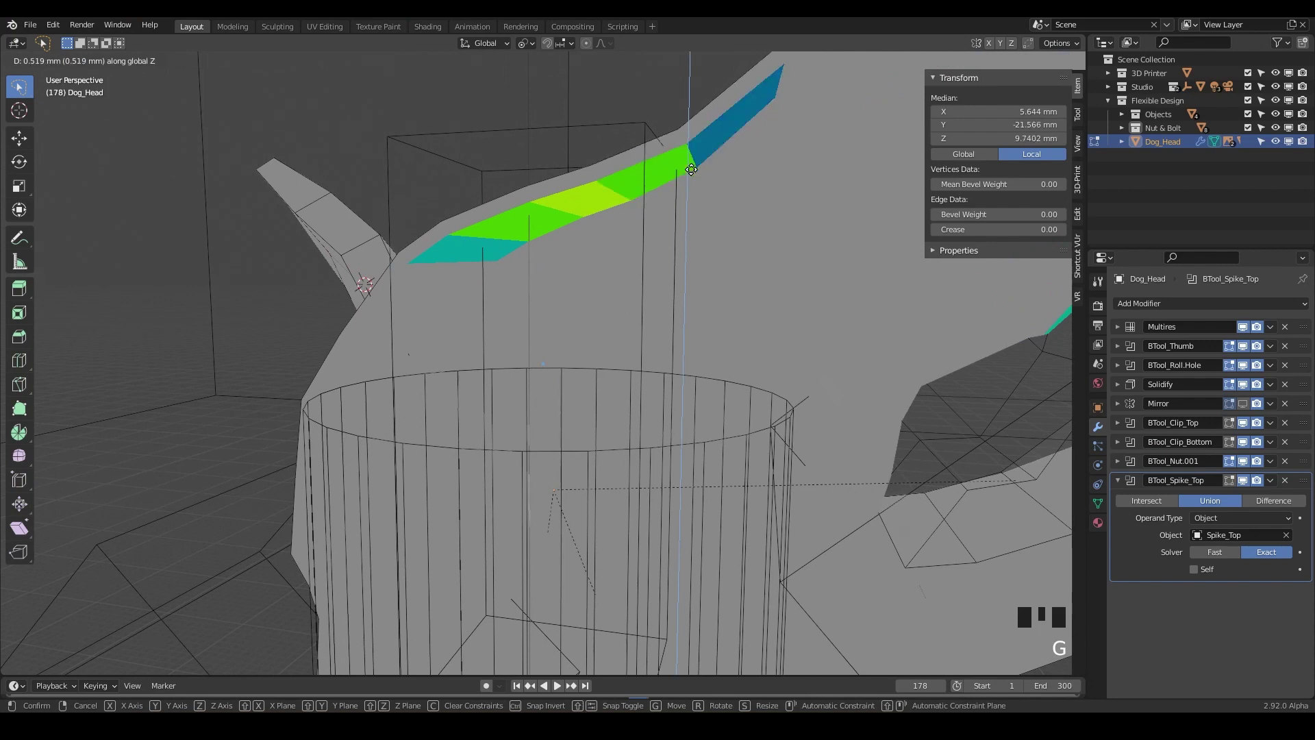
click(691, 170)
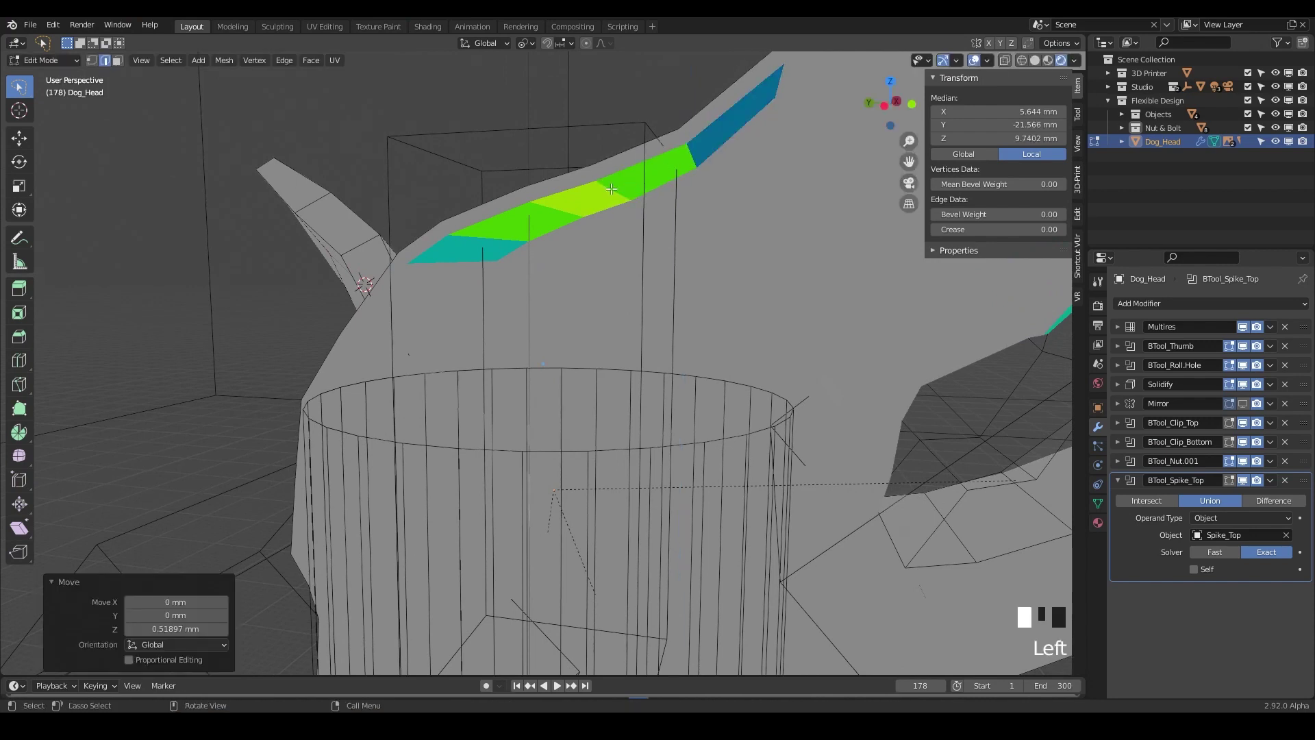
Raise the outer lengthwise edge of the yellow-green overhang face atop the head about 0.48 mm along global Z
key(g)
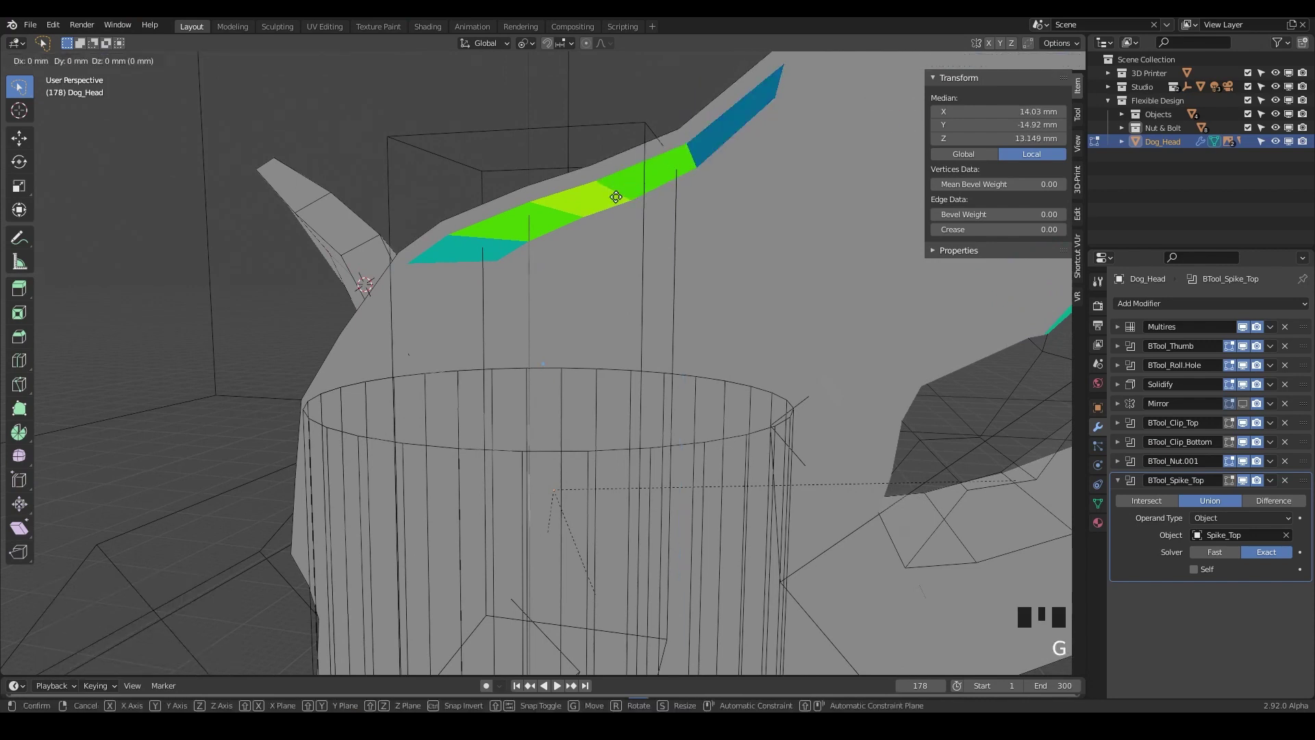
key(z)
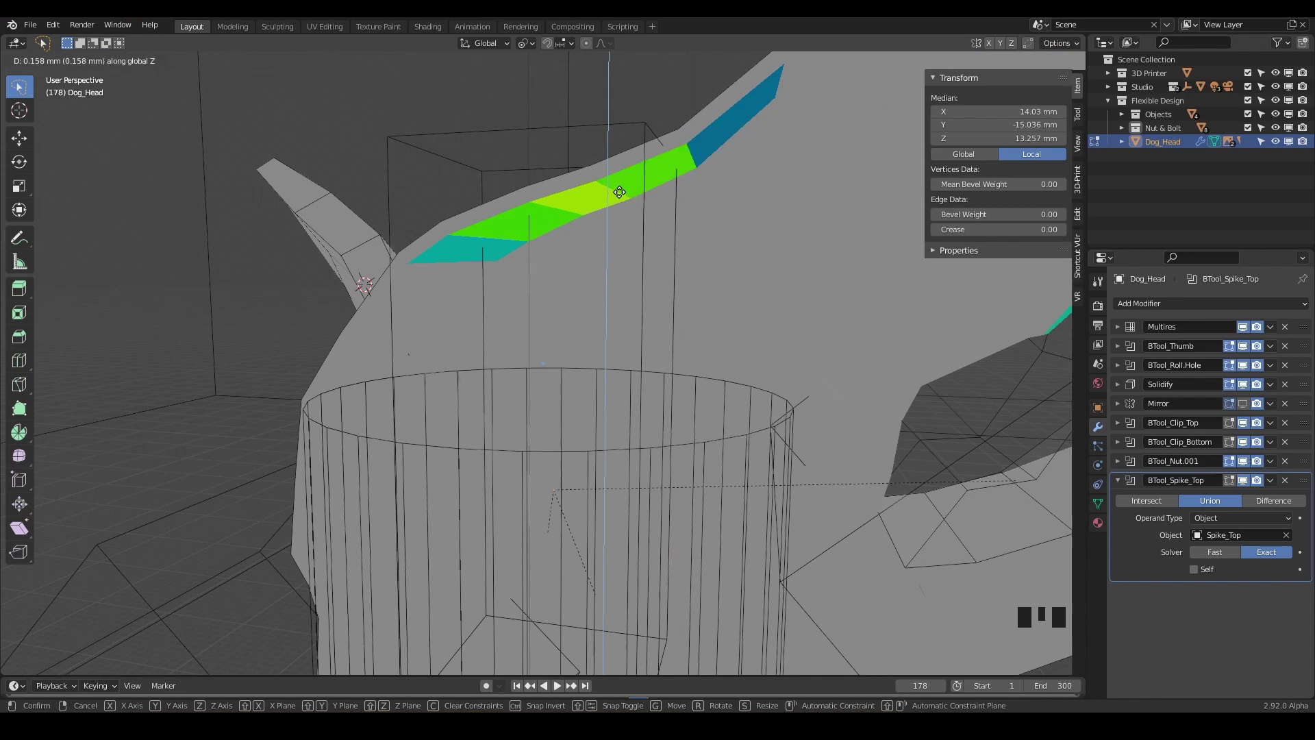
click(620, 191)
Examine the whole dog head from several angles for remaining coloured overhang faces on the jaw, snout, neck and base
middle_drag(620, 190, 659, 287)
scroll(731, 323, up, 2)
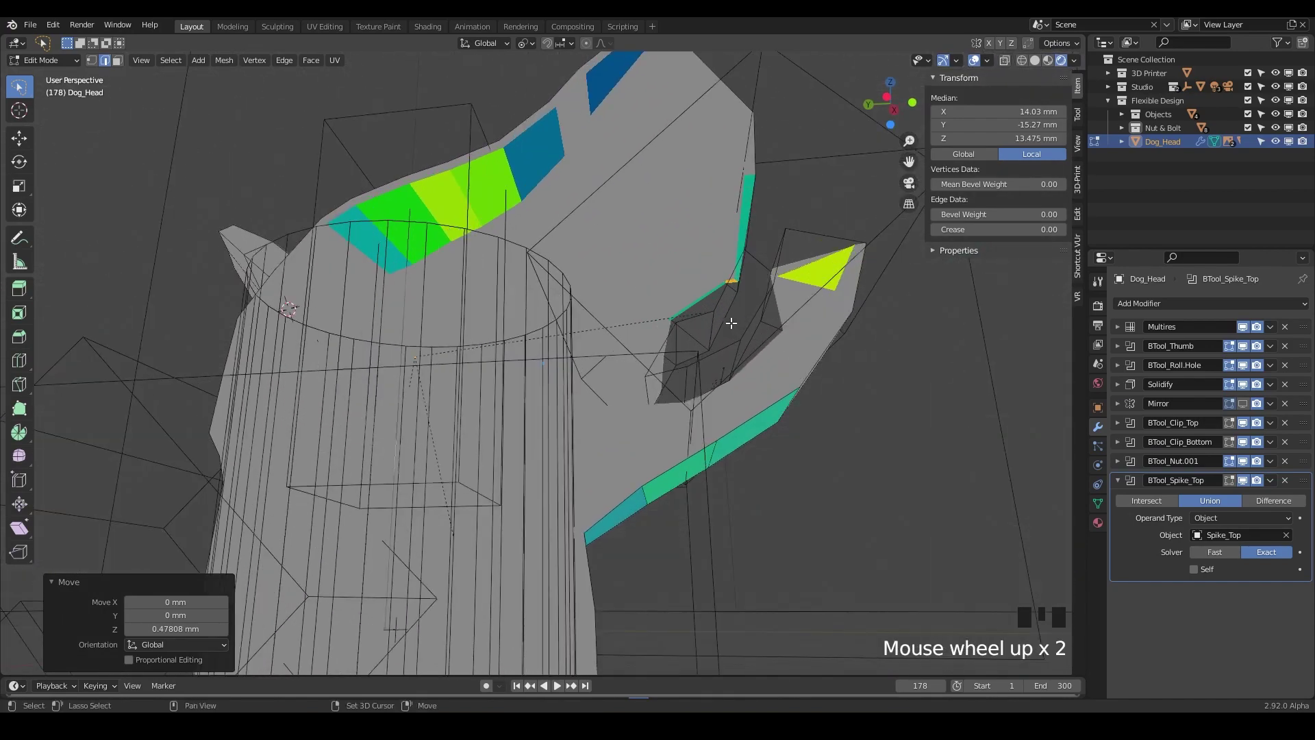
shift+middle_drag(731, 322, 769, 367)
scroll(651, 391, down, 3)
middle_drag(651, 391, 729, 330)
shift+middle_drag(683, 539, 734, 514)
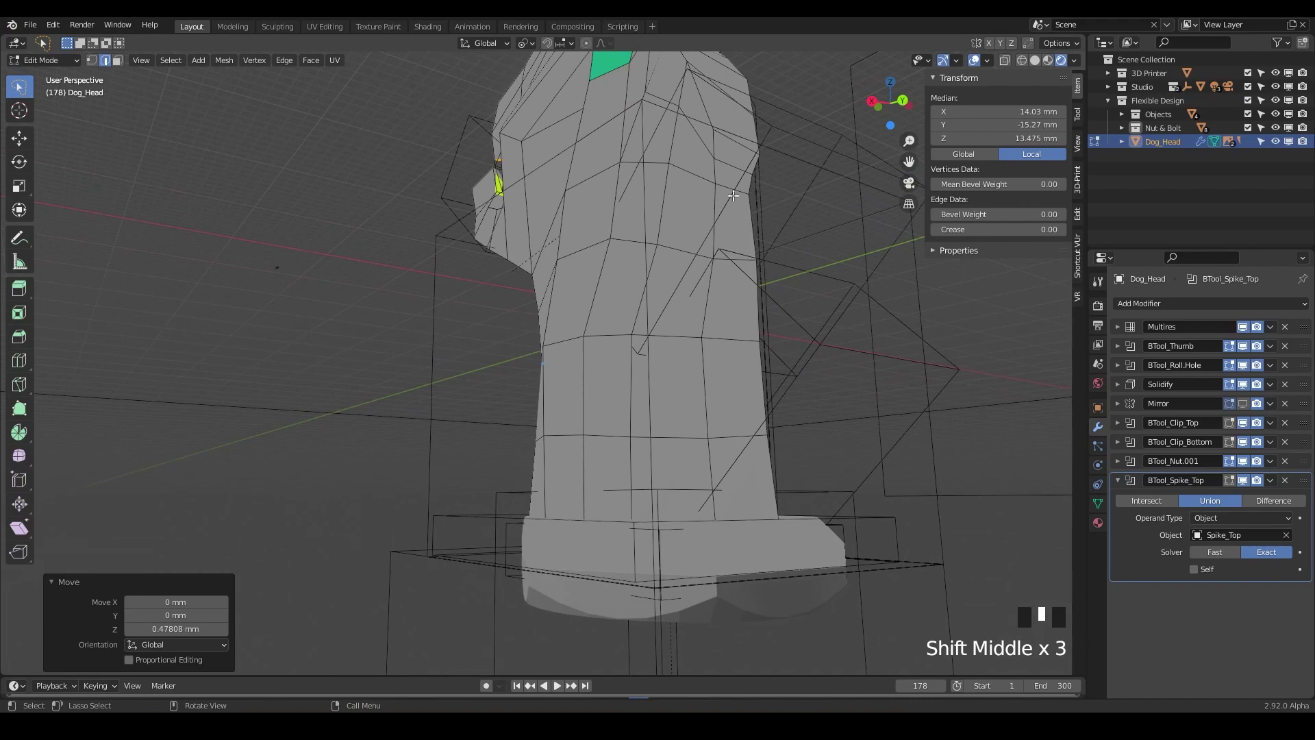
shift+middle_drag(734, 196, 503, 91)
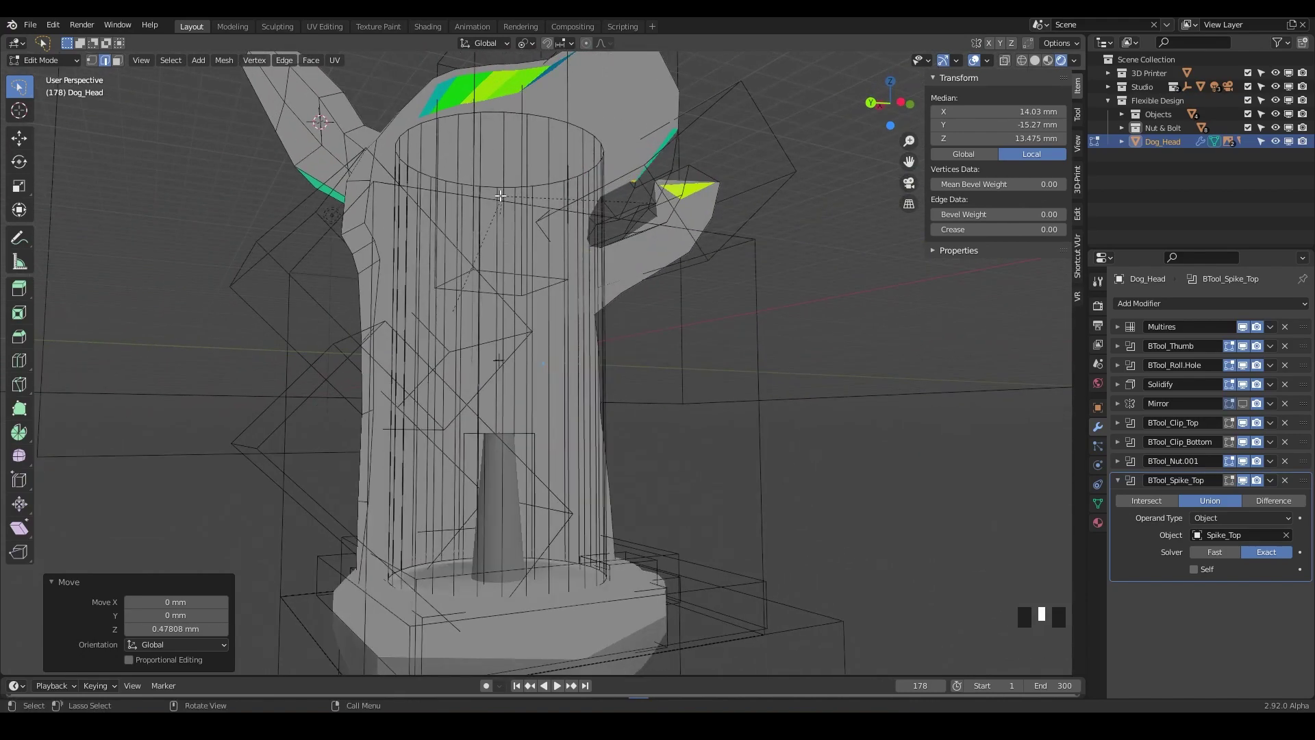
middle_drag(501, 210, 407, 253)
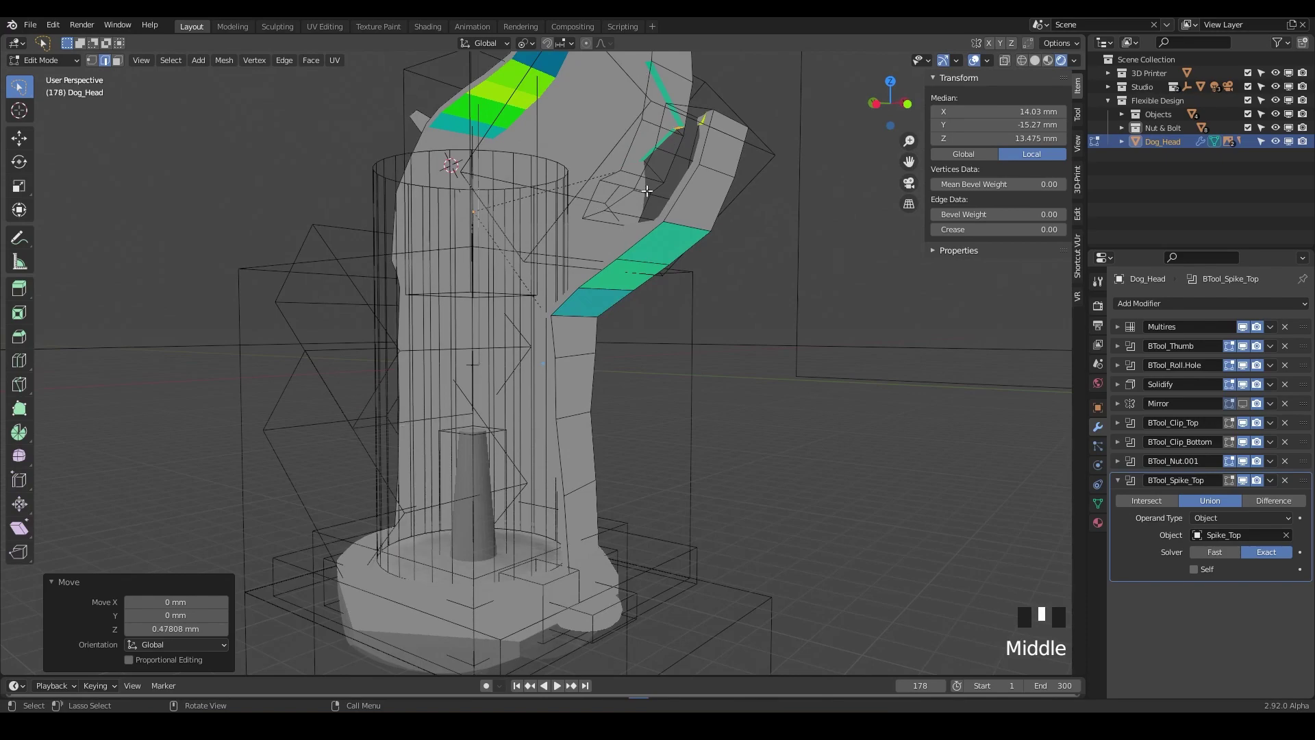
middle_drag(621, 235, 688, 146)
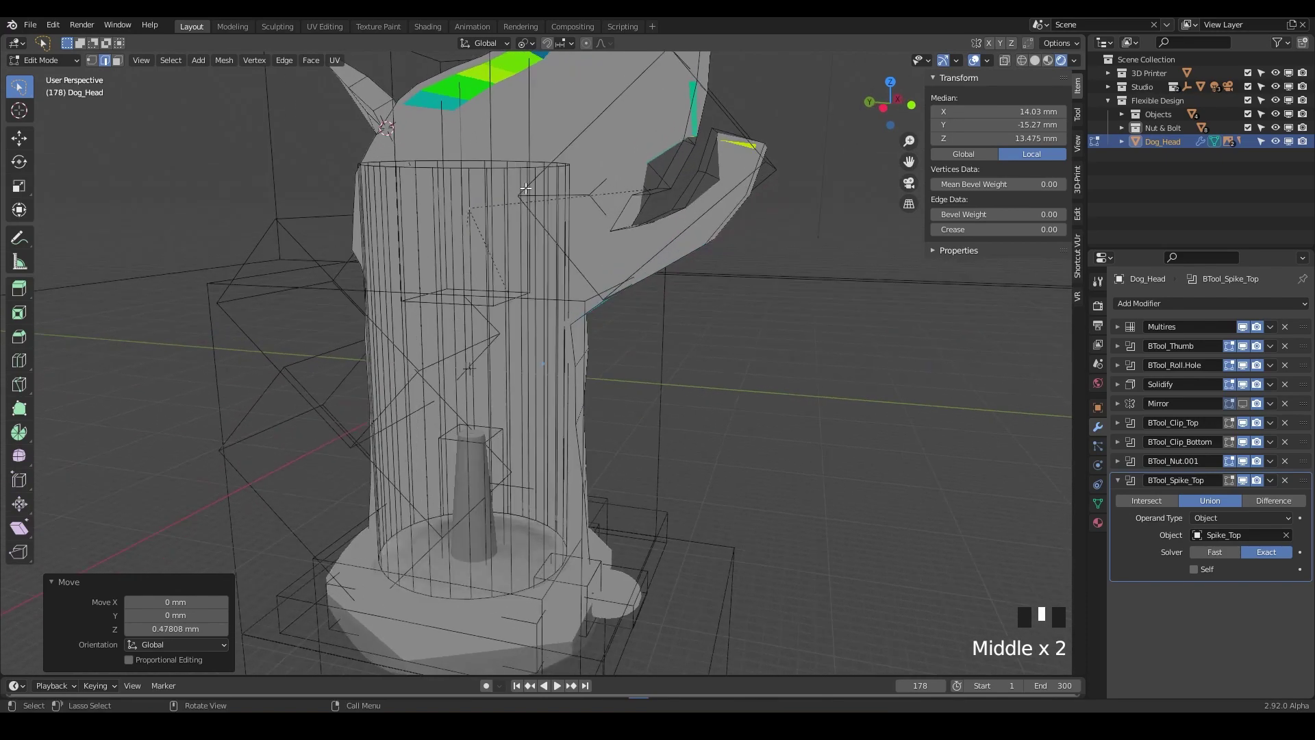
middle_drag(526, 189, 691, 313)
Select the outer cross edge at the tip of the dog's lower jaw
click(649, 327)
click(641, 327)
scroll(644, 325, up, 3)
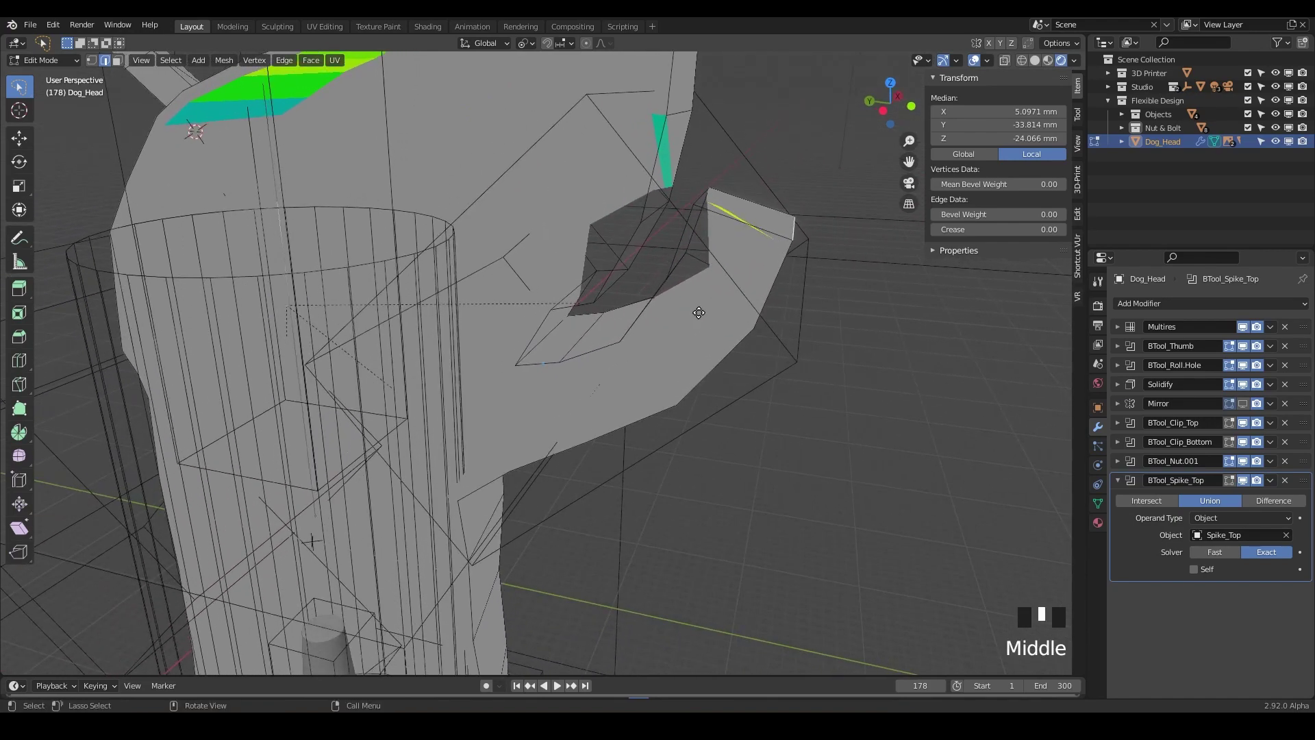
key(g)
key(z)
key(z)
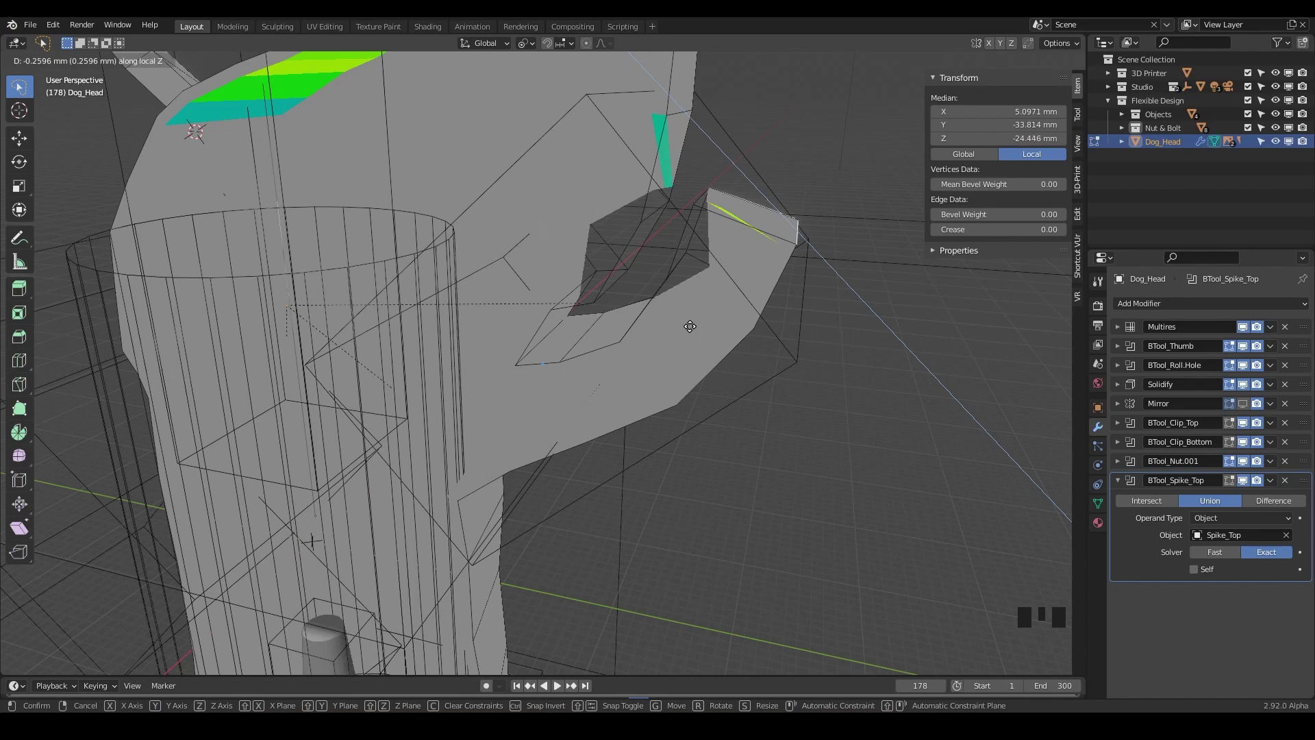
click(690, 326)
middle_drag(690, 326, 800, 229)
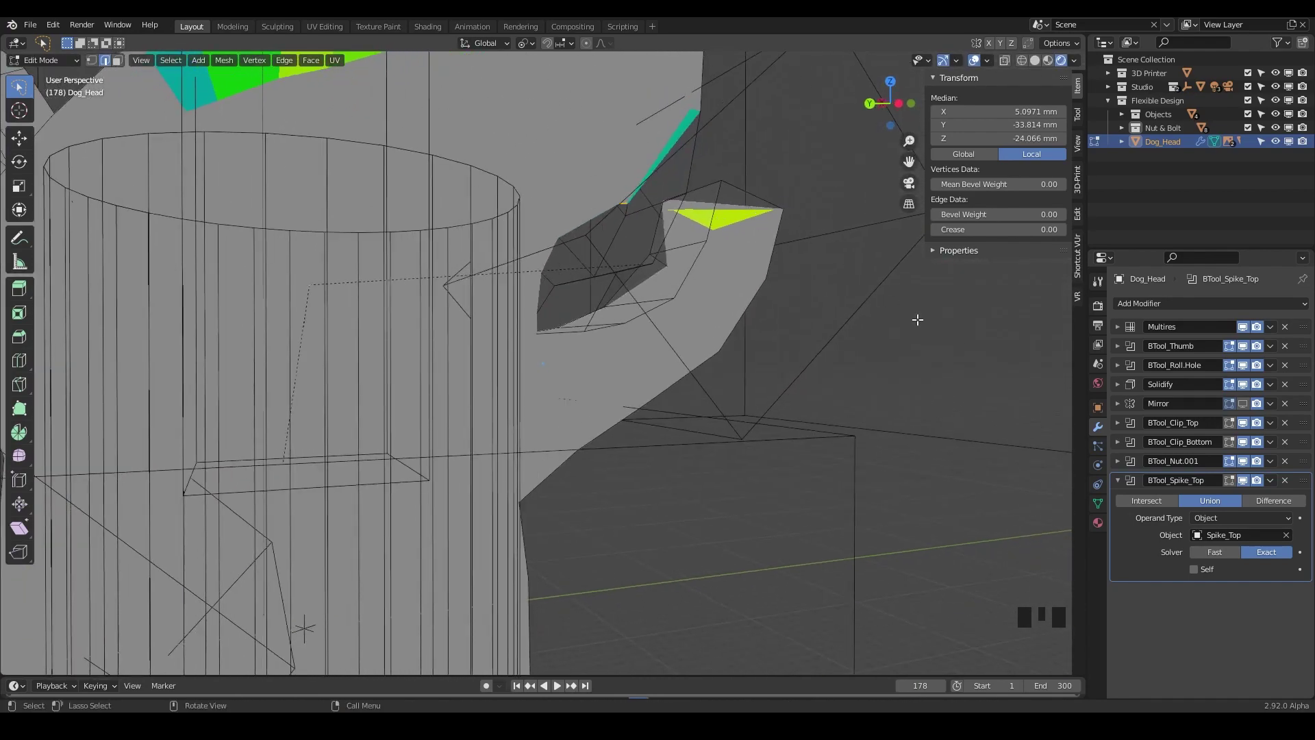
middle_drag(733, 259, 661, 294)
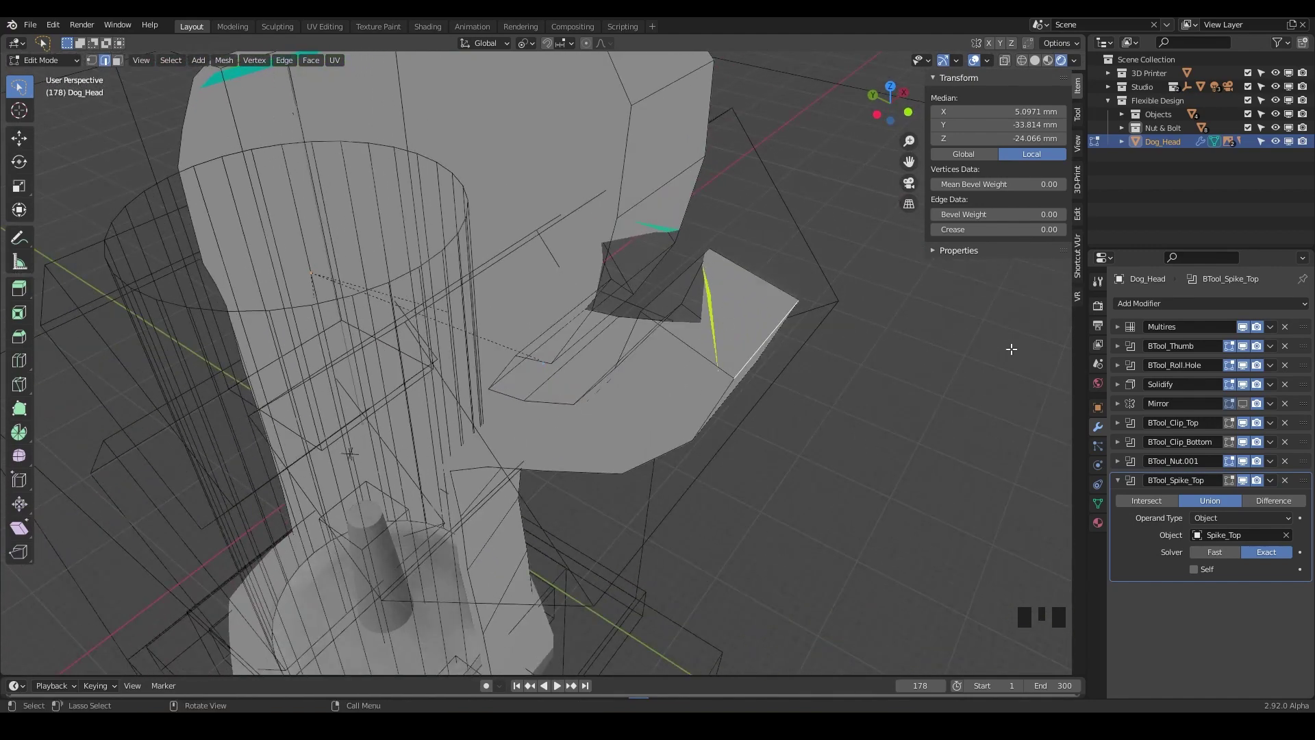
Turn off the BTool_Thumb modifier's viewport display and lower the selected outer jaw-tip edge about 2 mm along global Z
click(1240, 347)
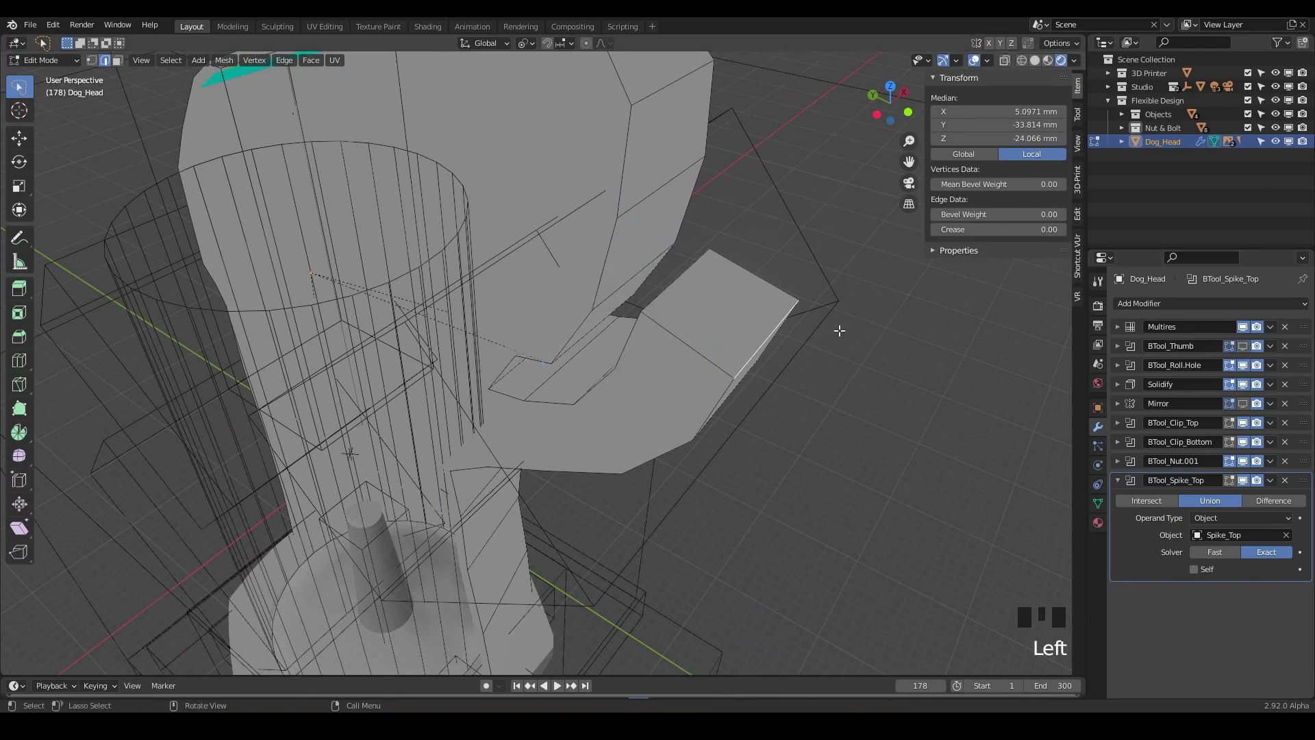
middle_drag(837, 329, 798, 215)
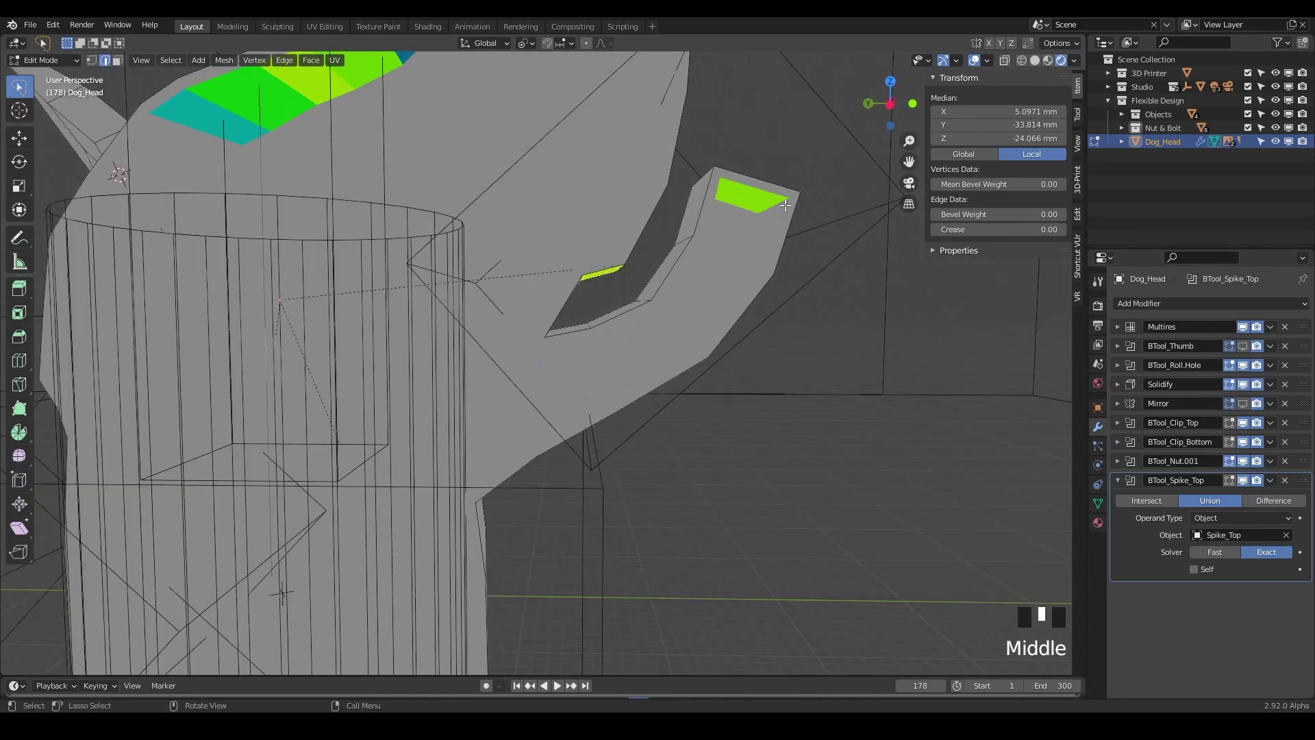
key(g)
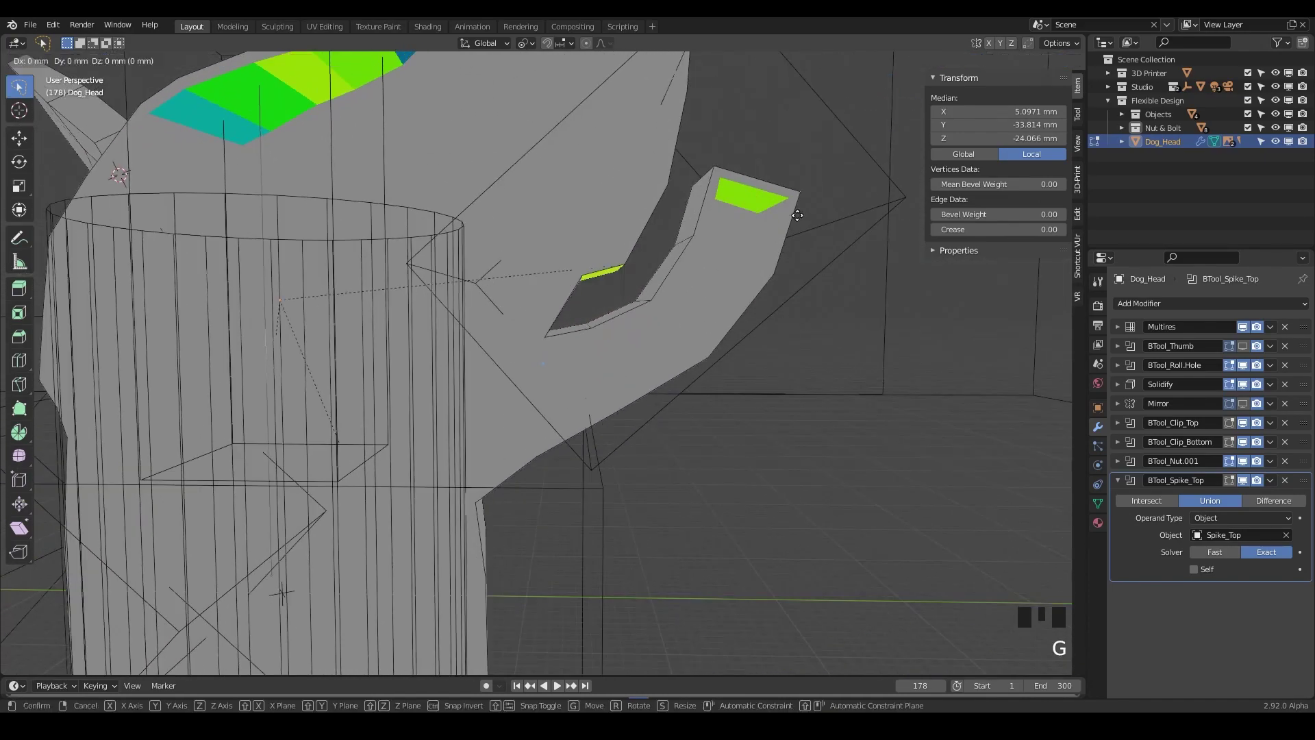
key(z)
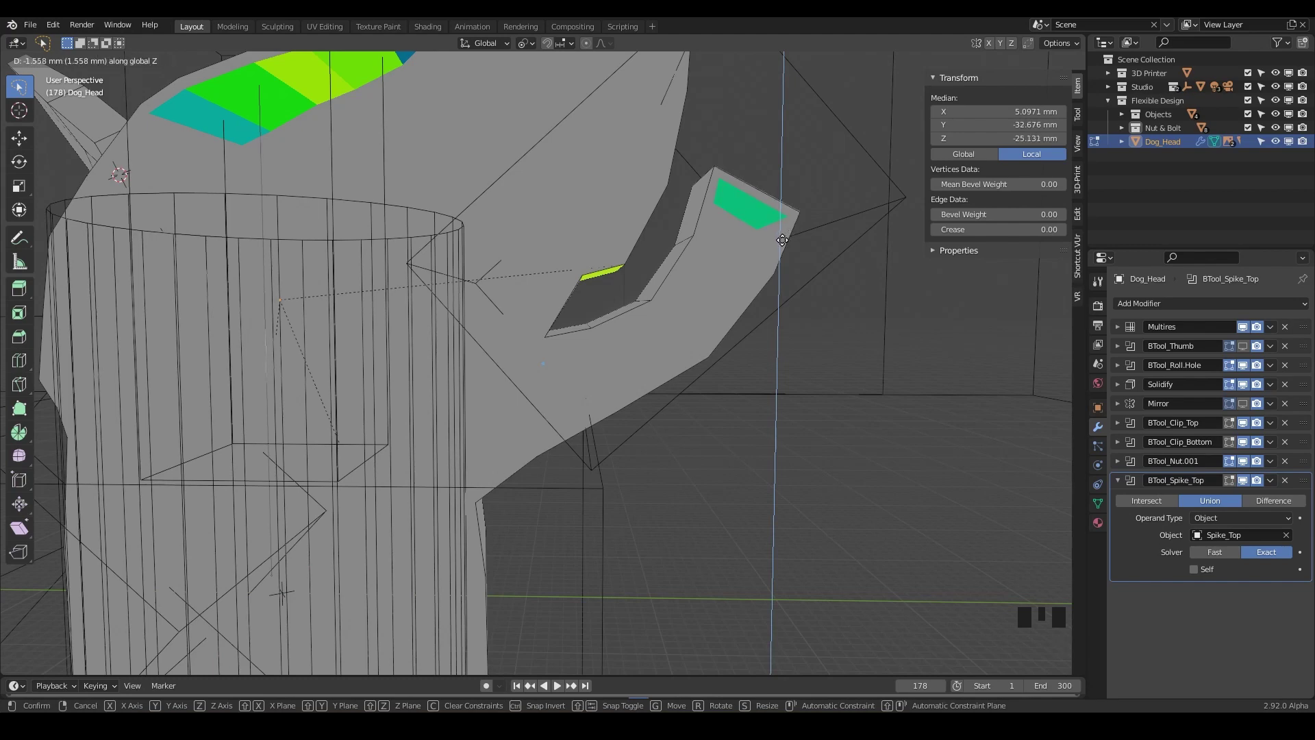
click(782, 239)
Select the inner cross edge at the lower jaw's tip and raise it about 2.43 mm along global Z
key(KP_3)
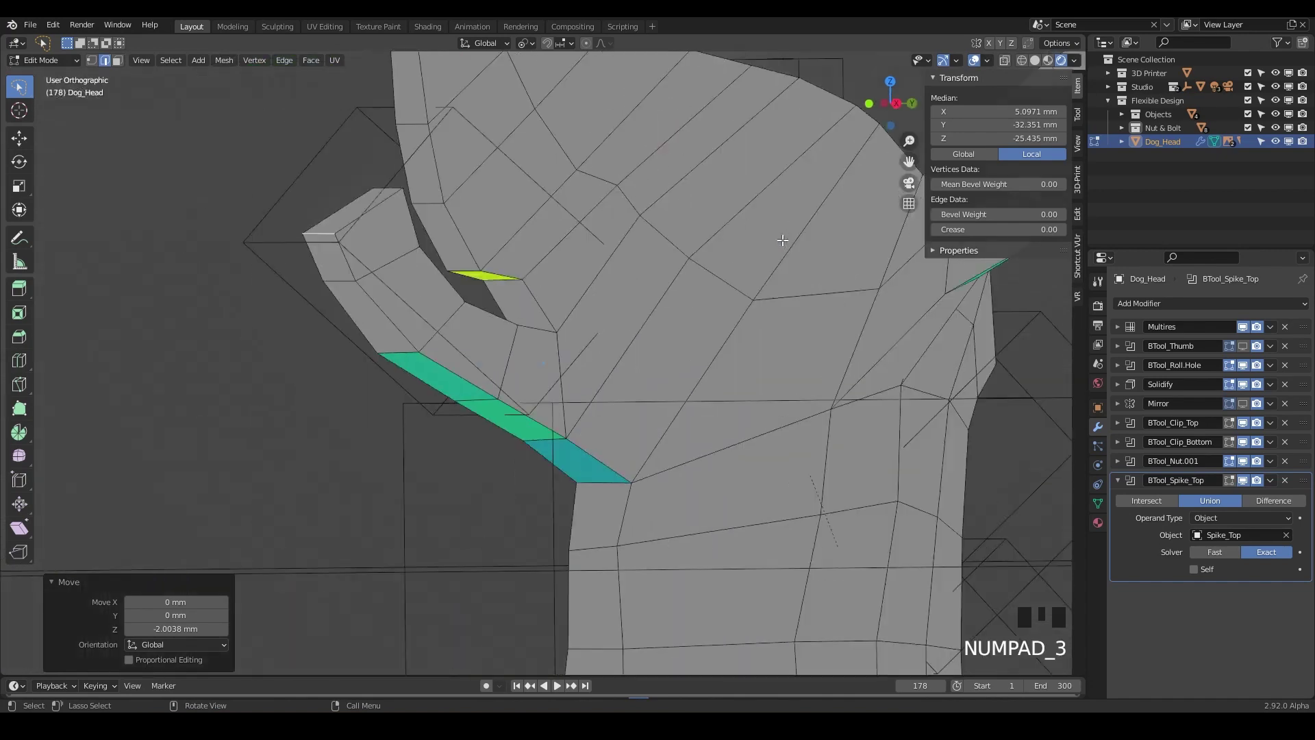
shift+middle_drag(637, 215, 775, 294)
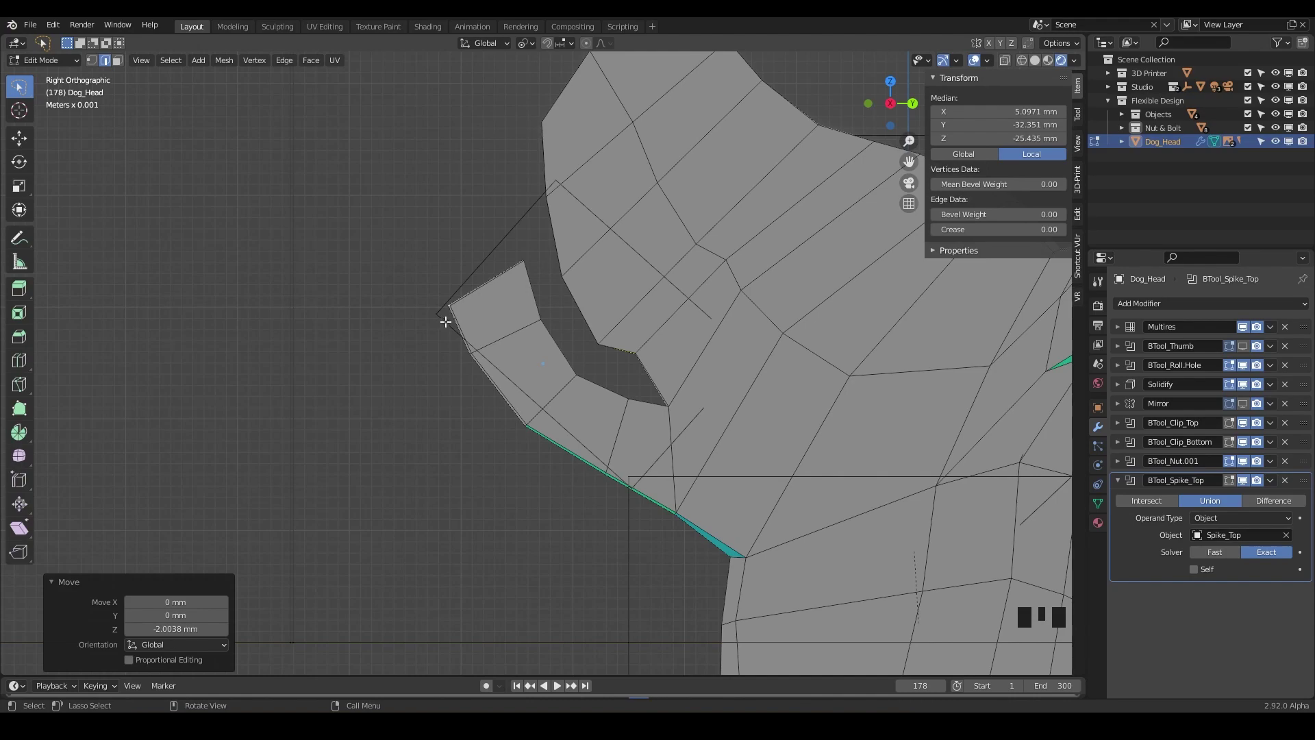
middle_drag(446, 317, 604, 293)
click(544, 265)
click(528, 257)
middle_drag(815, 288, 869, 250)
scroll(748, 228, up, 3)
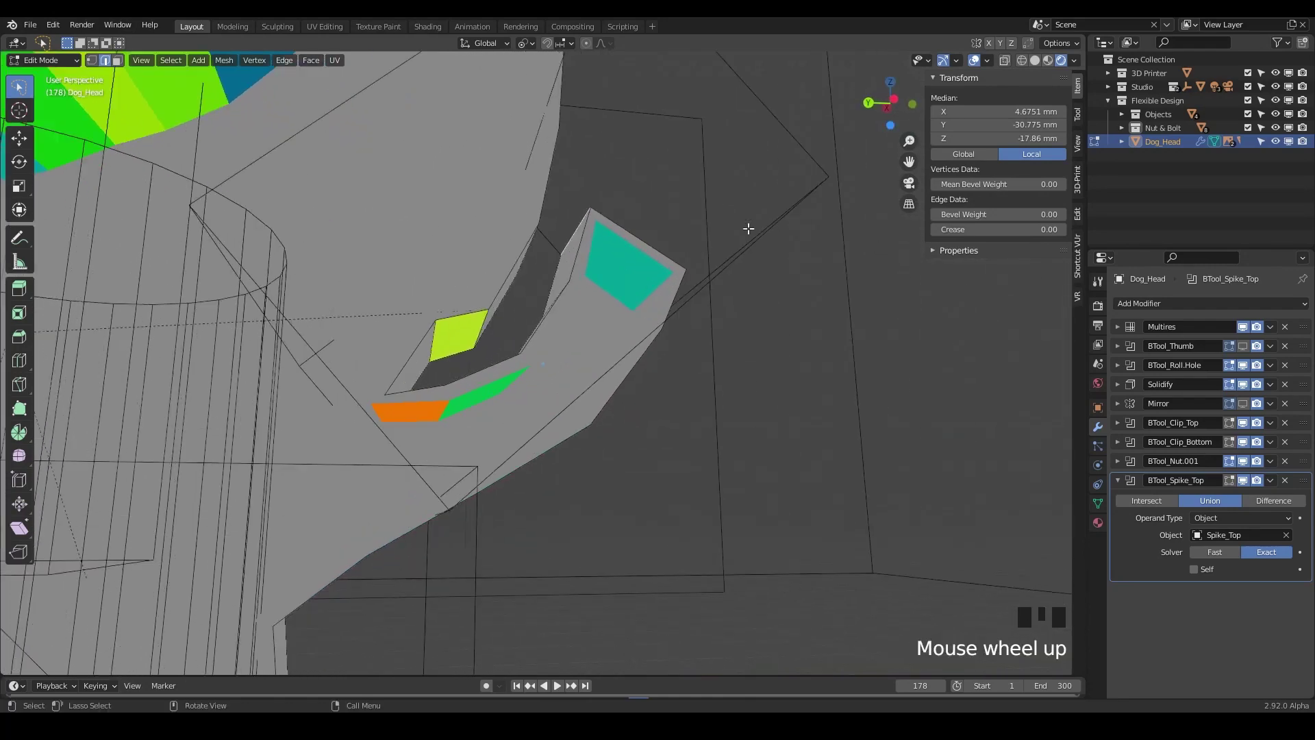
key(g)
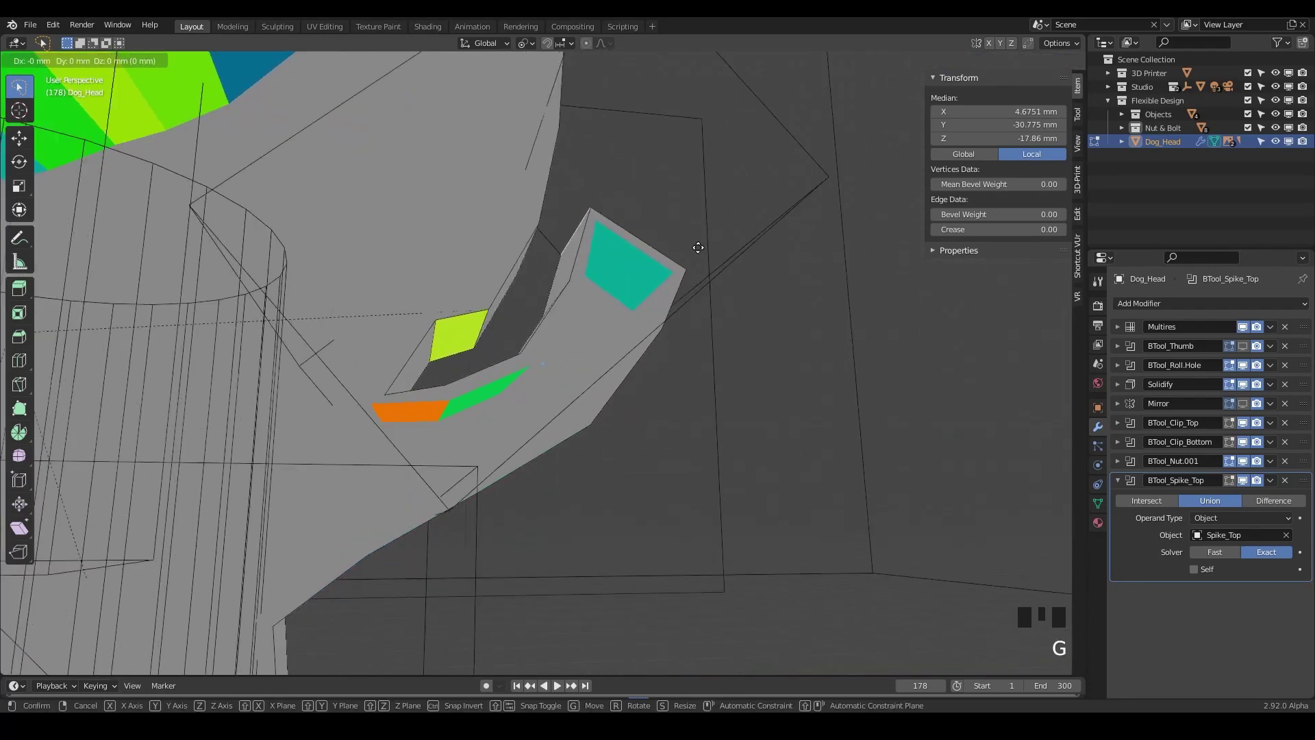
key(z)
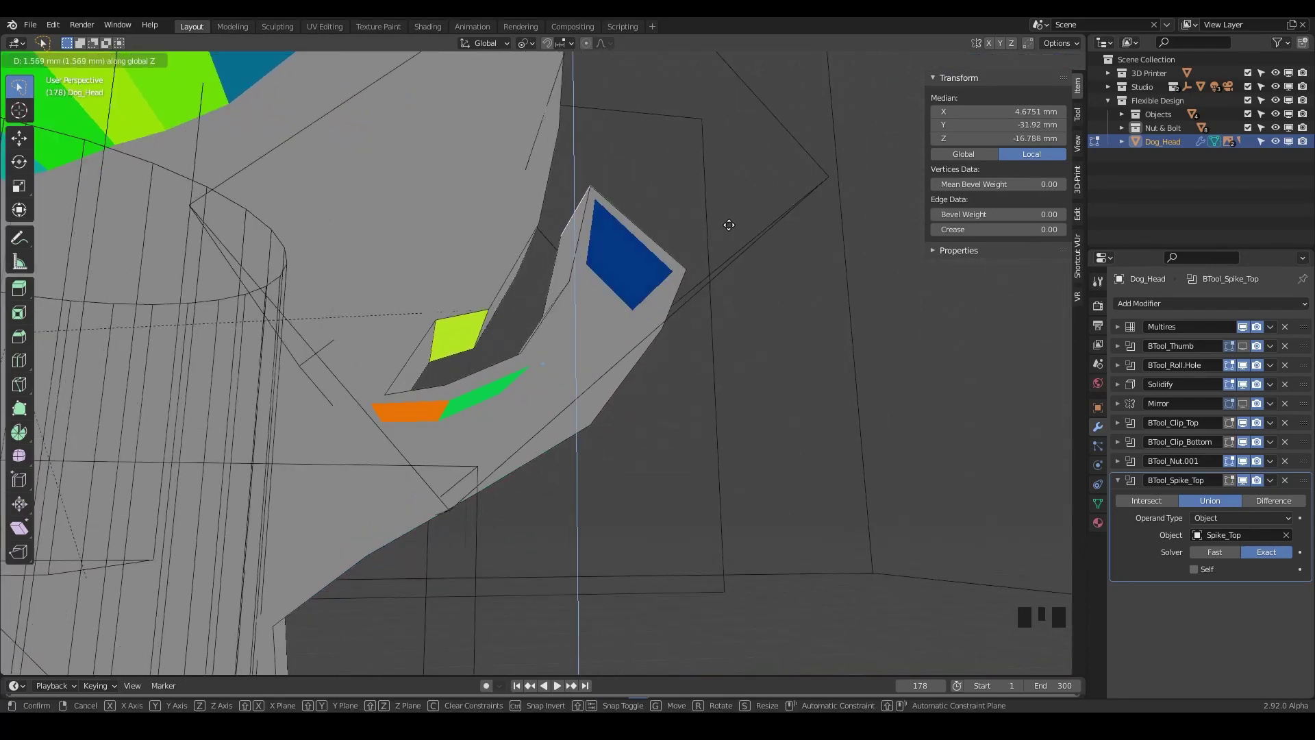
click(734, 214)
middle_drag(734, 214, 590, 270)
key(KP_3)
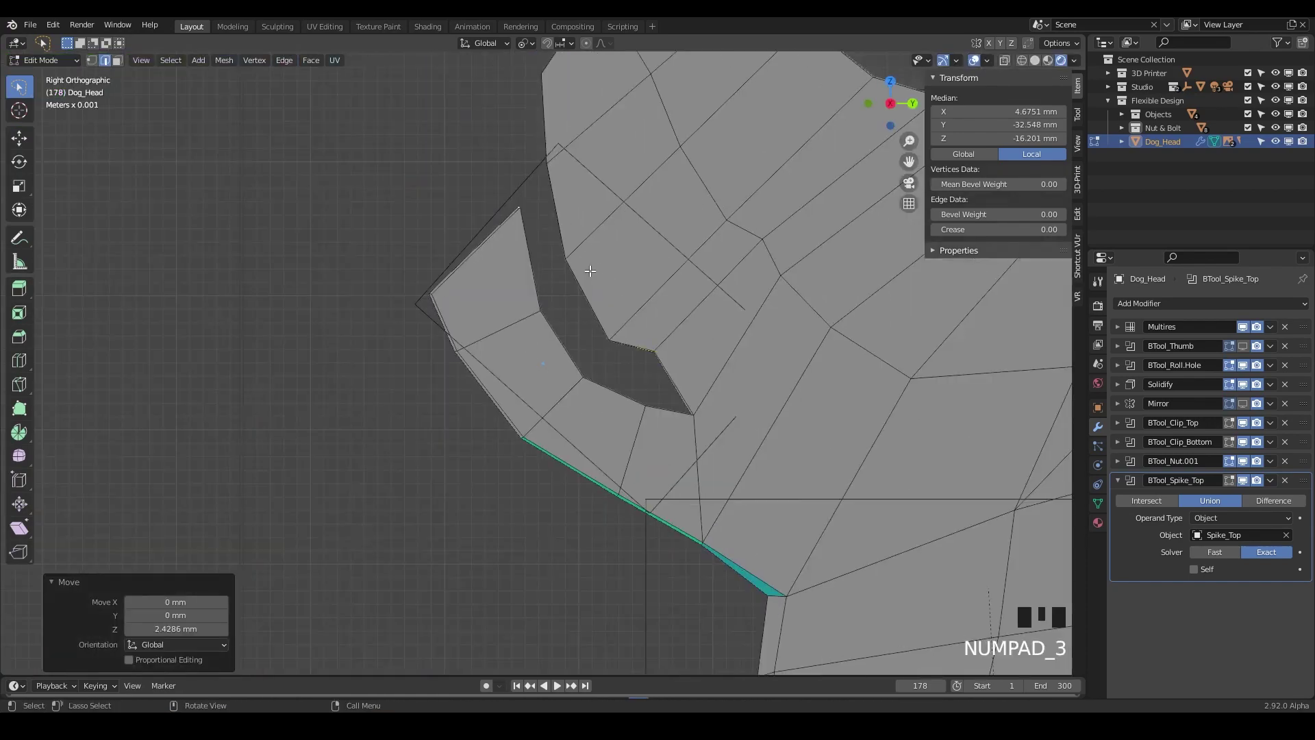
scroll(544, 258, down, 4)
scroll(531, 294, up, 4)
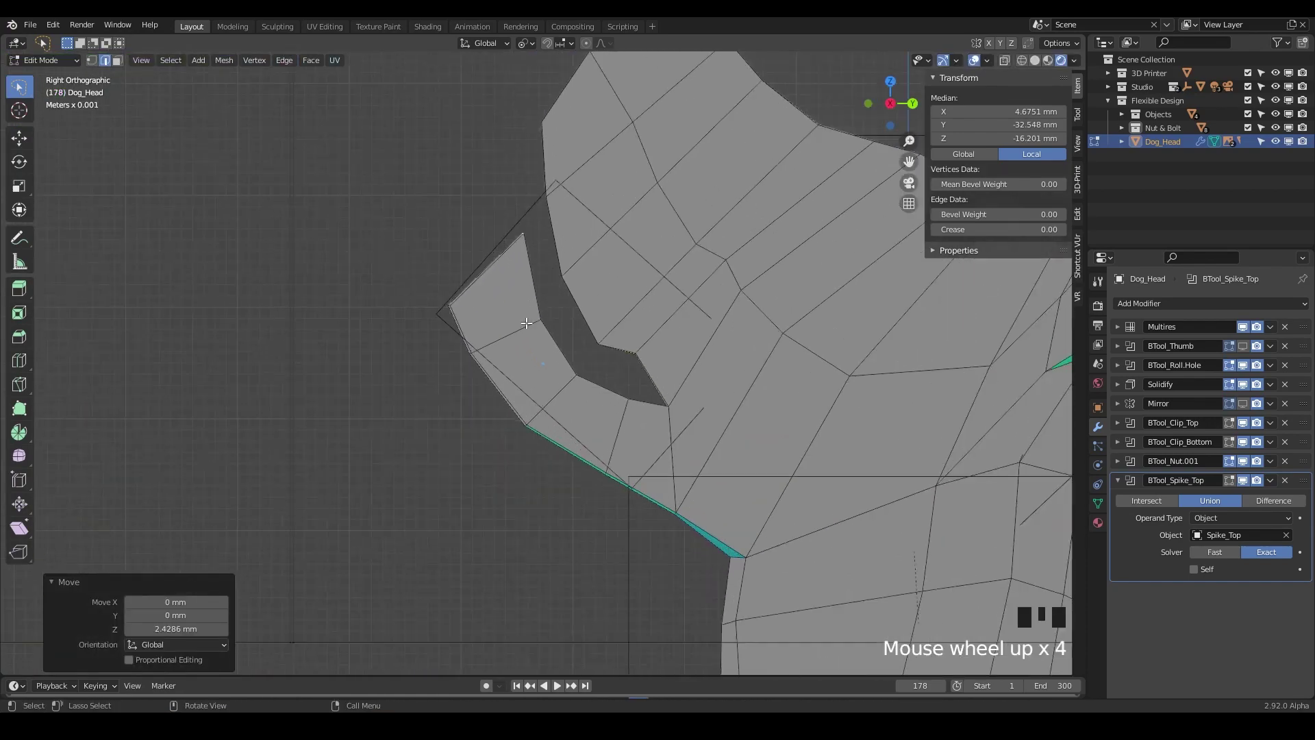
middle_drag(526, 322, 769, 338)
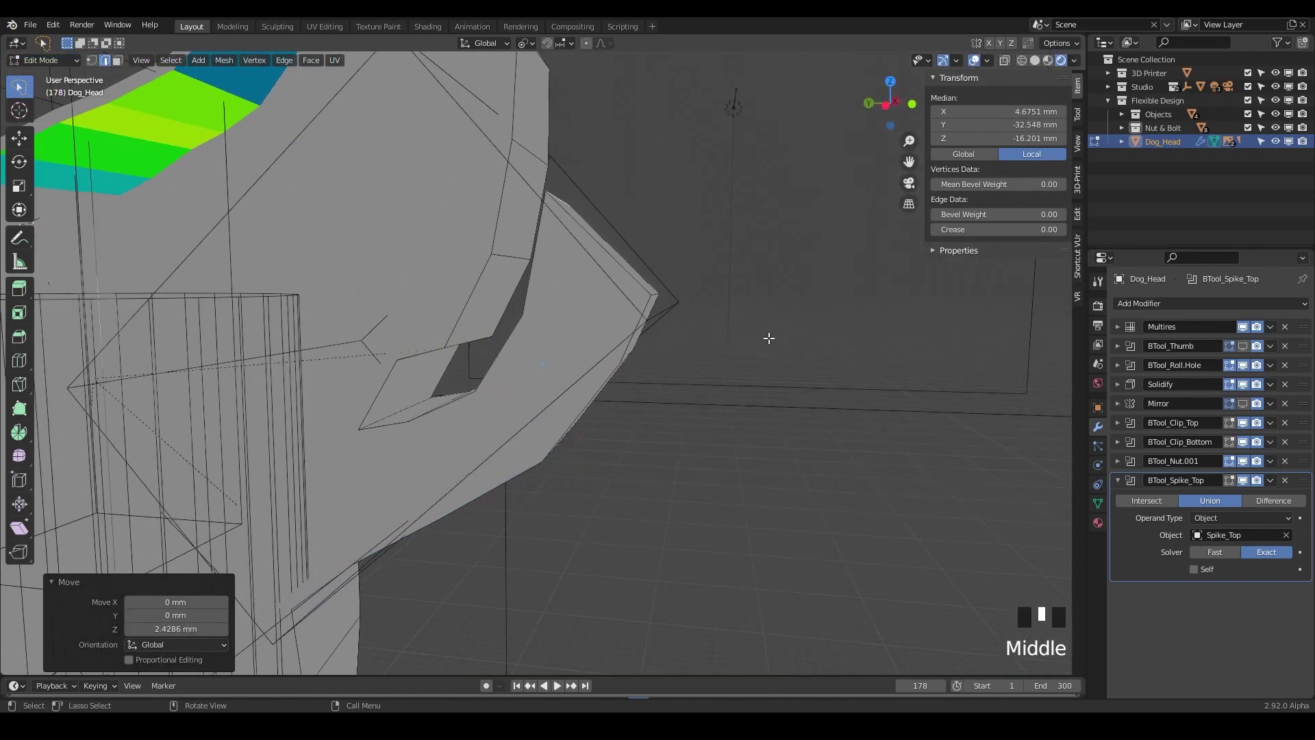
click(667, 311)
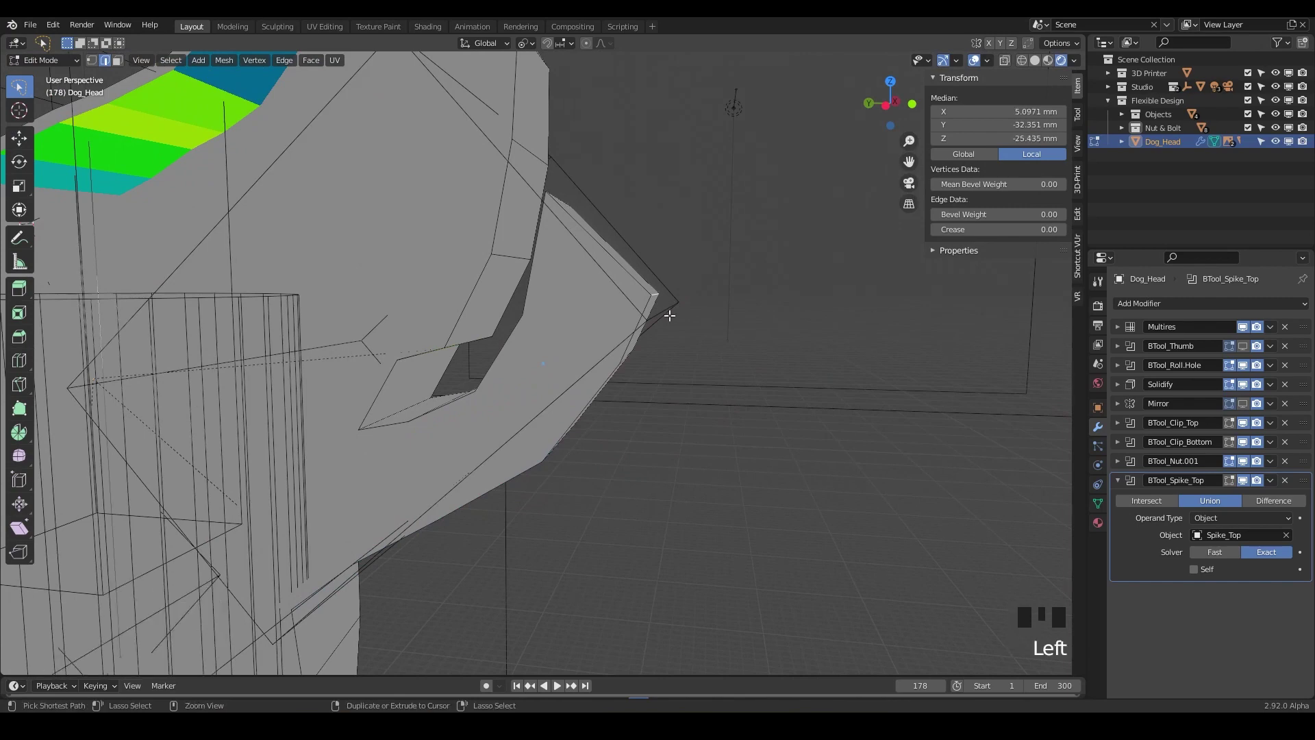
key(ctrl+KP_3)
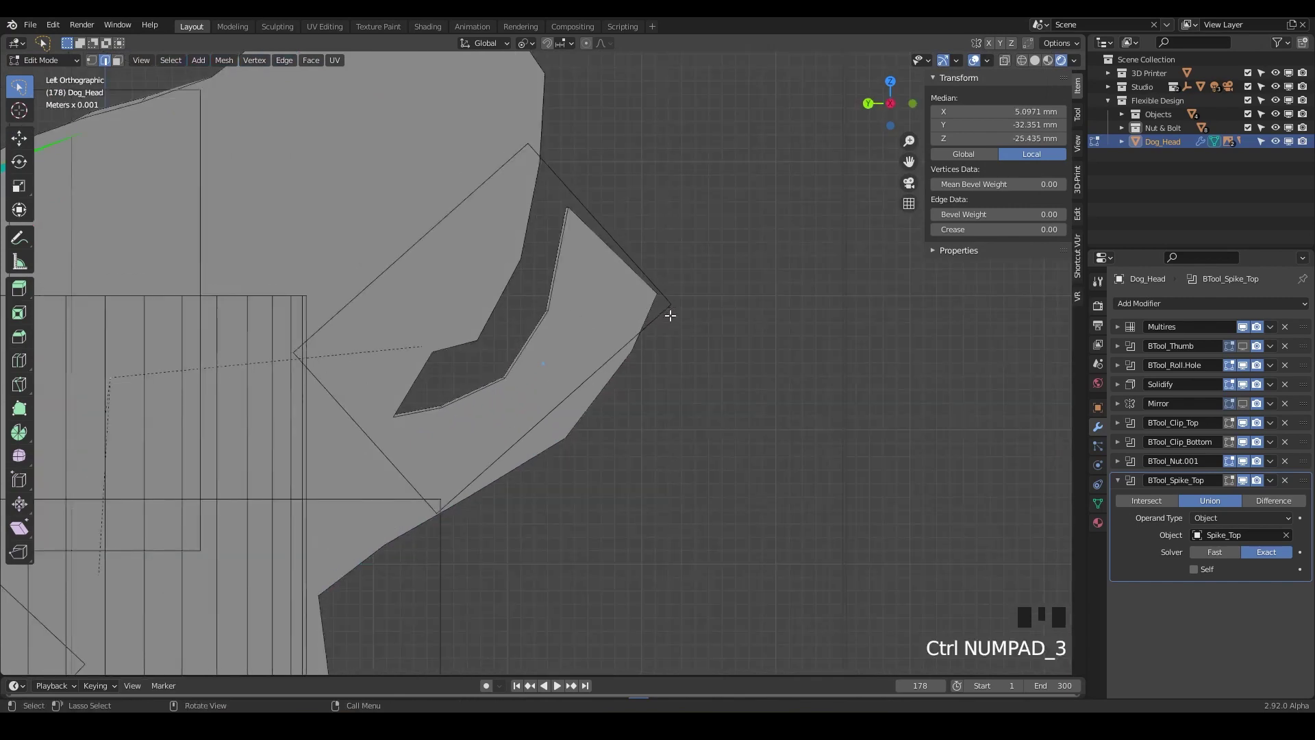
key(KP_3)
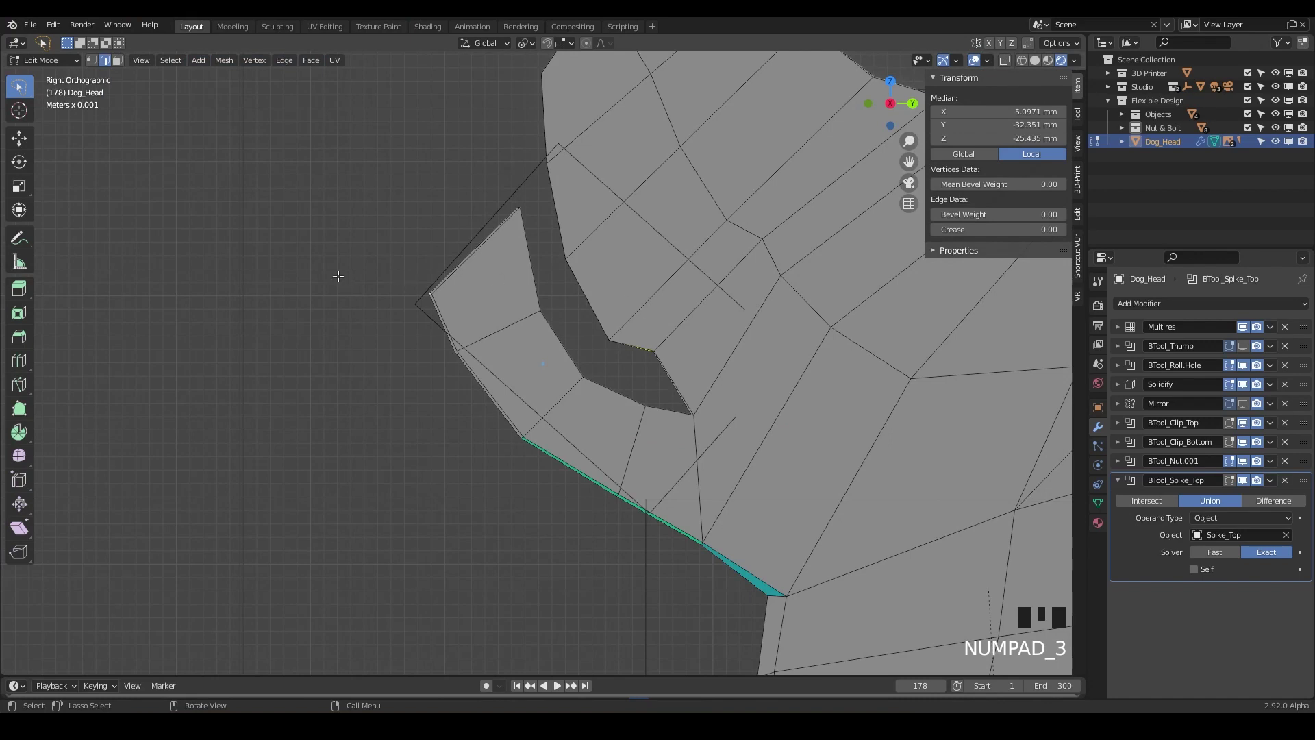
key(g)
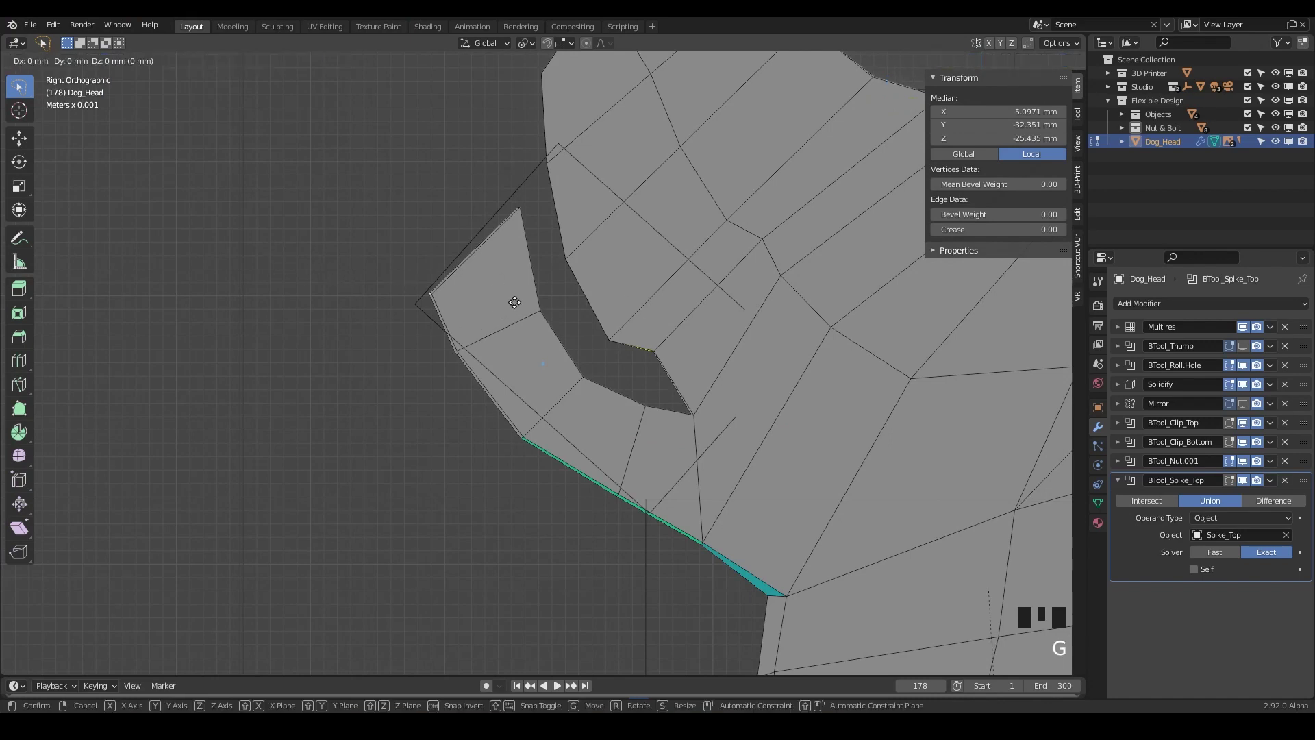
click(556, 311)
Select the front edge of the yellow-green overhang face inside the upper mouth and raise it about 0.82 mm along global Z
scroll(654, 336, down, 4)
shift+middle_drag(654, 336, 750, 315)
shift+scroll(807, 324, up, 2)
click(752, 313)
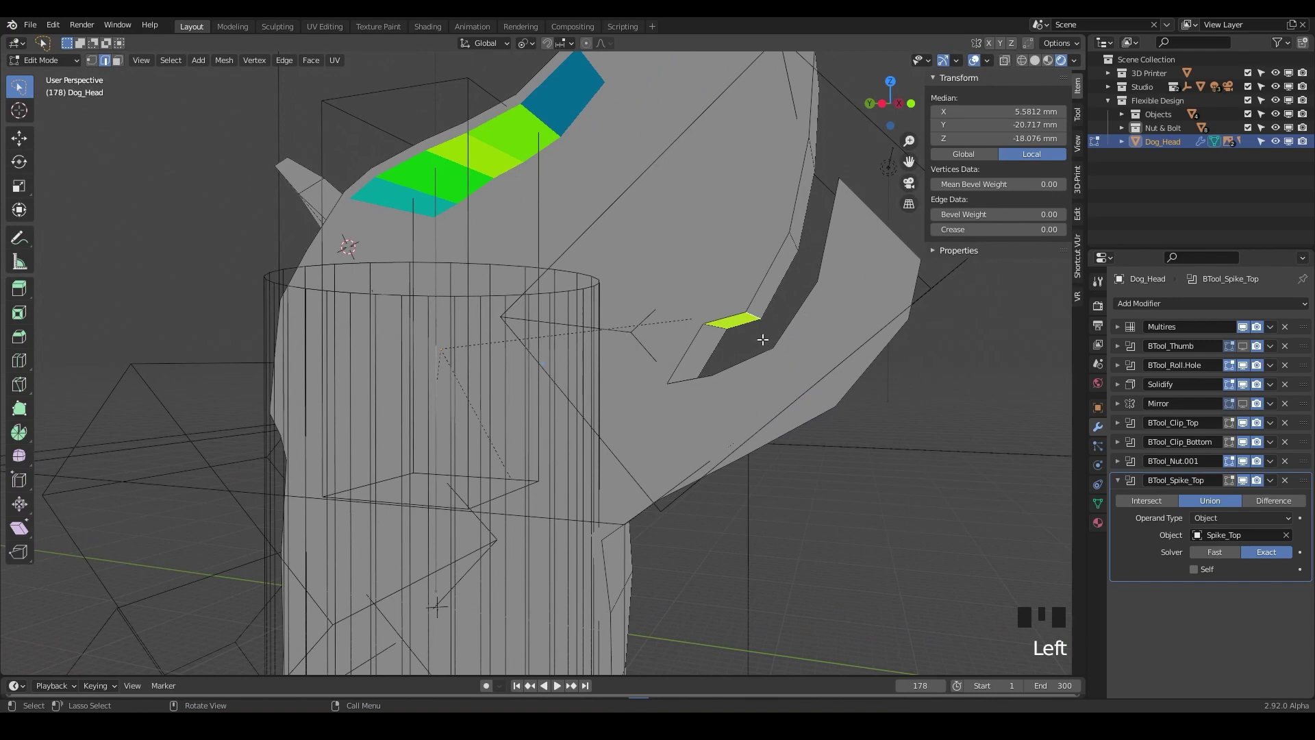
key(g)
key(z)
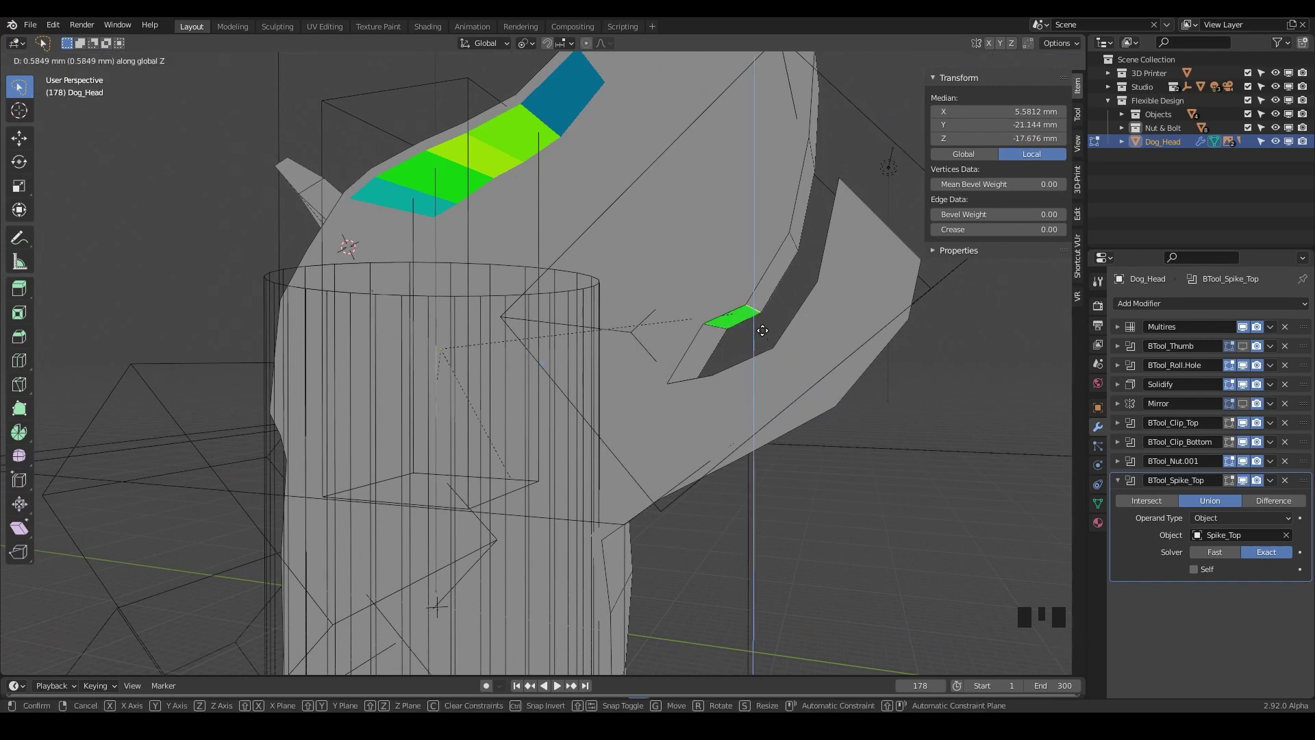
click(762, 330)
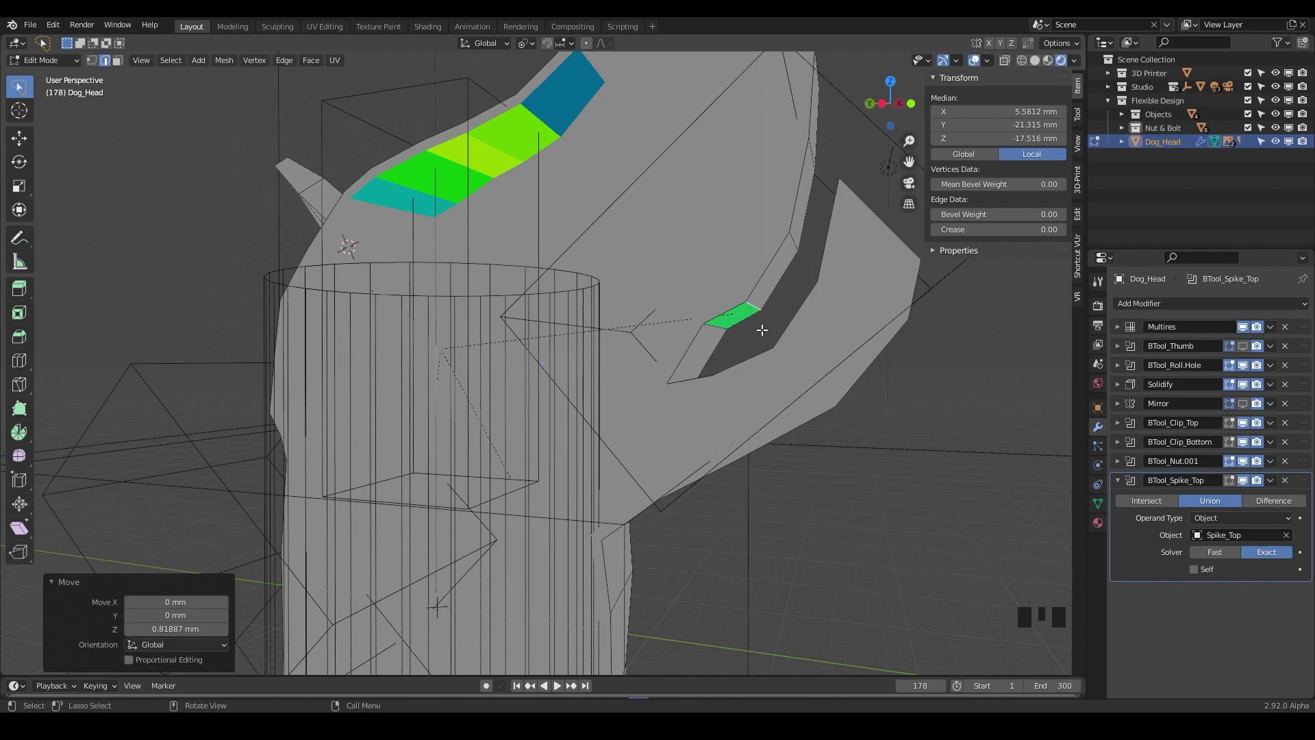
Turn the BTool_Thumb modifier's viewport display back on and set the BTool_Spike_Top boolean solver to Fast
middle_drag(763, 329, 750, 301)
click(829, 381)
key(KP_3)
middle_drag(738, 351, 753, 342)
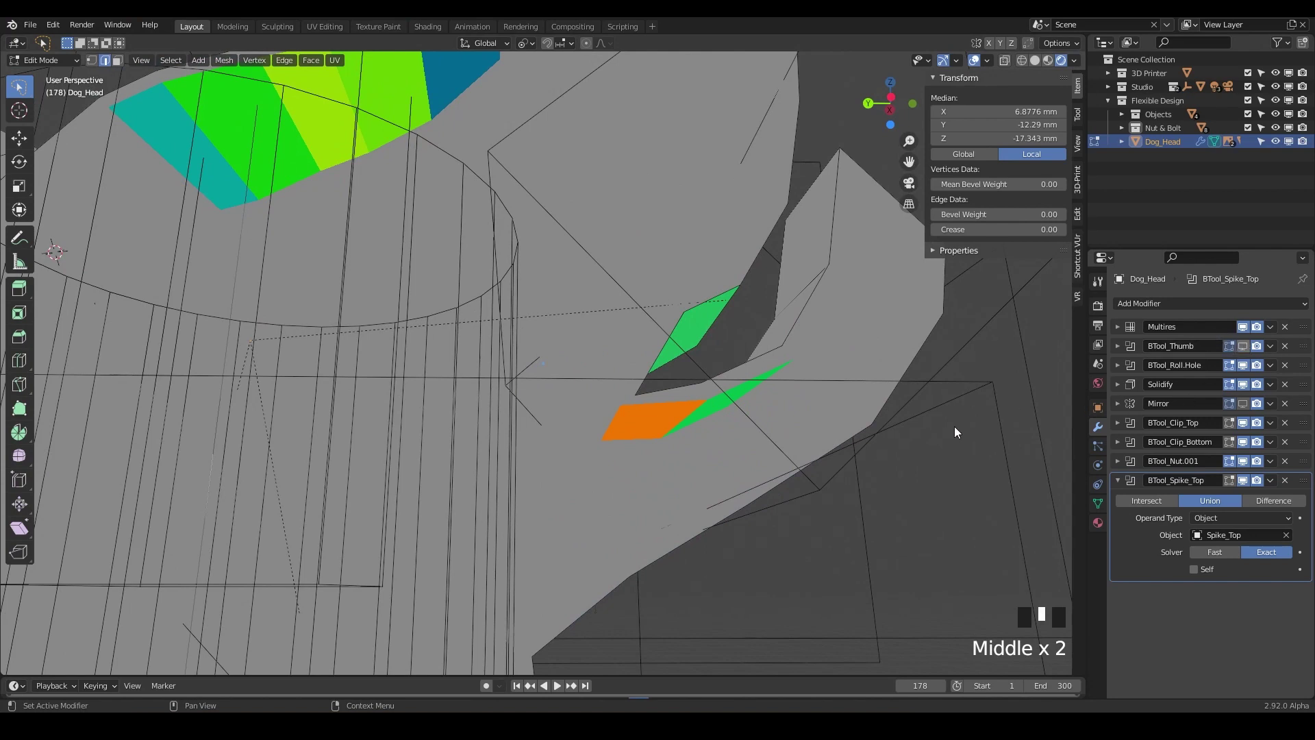
click(984, 419)
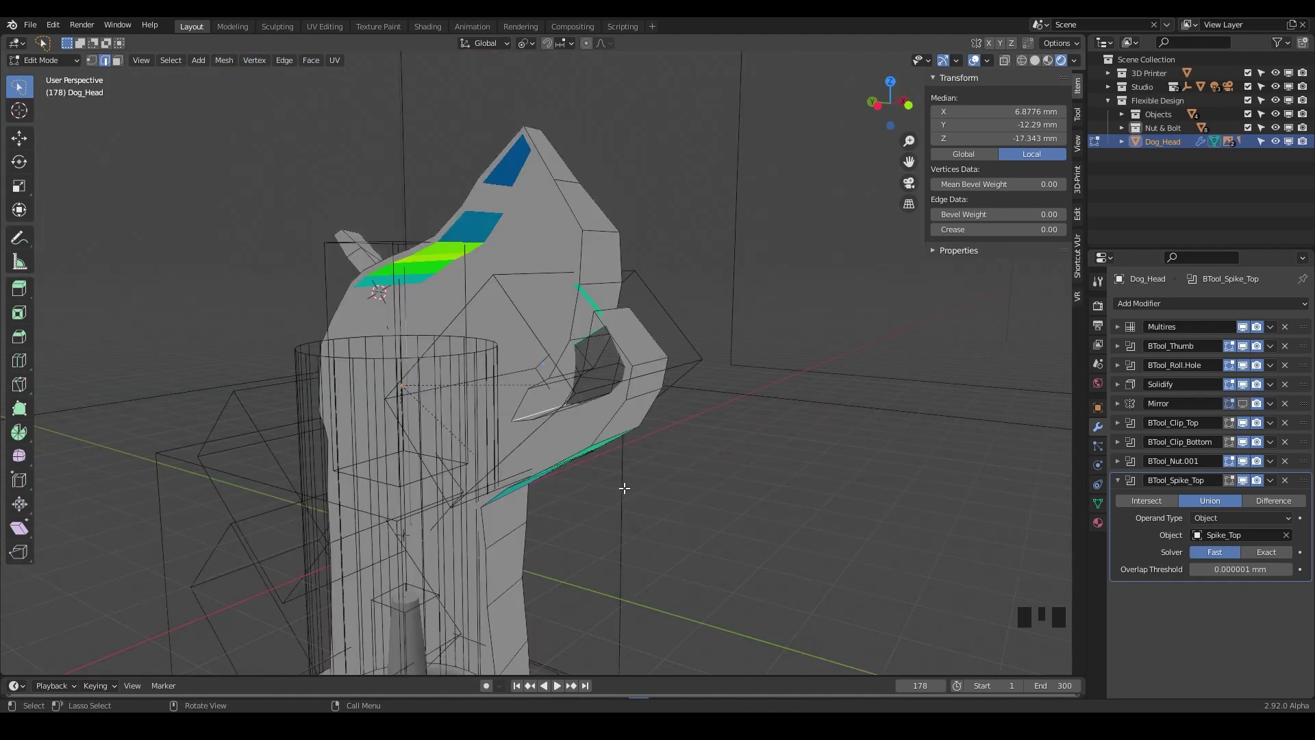
Check the edited dog head from several angles and return to Object Mode
middle_drag(623, 484, 645, 474)
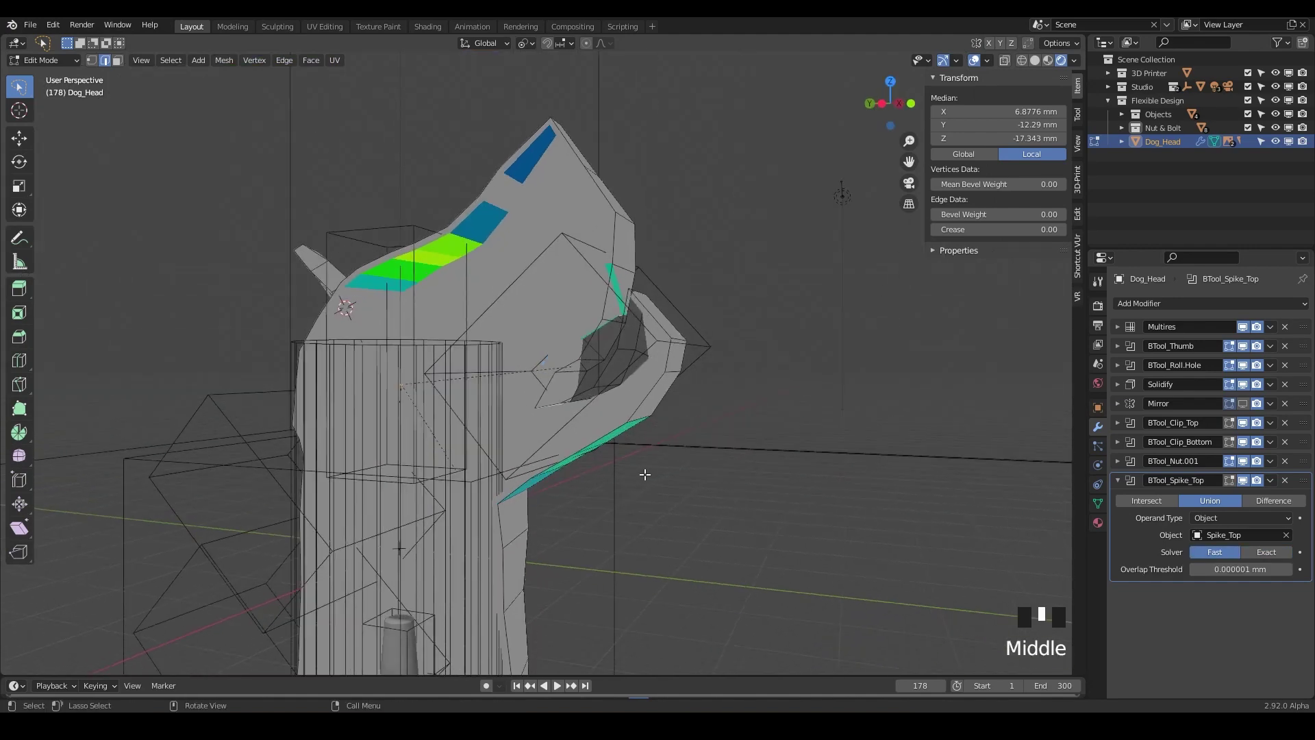
middle_drag(472, 291, 531, 283)
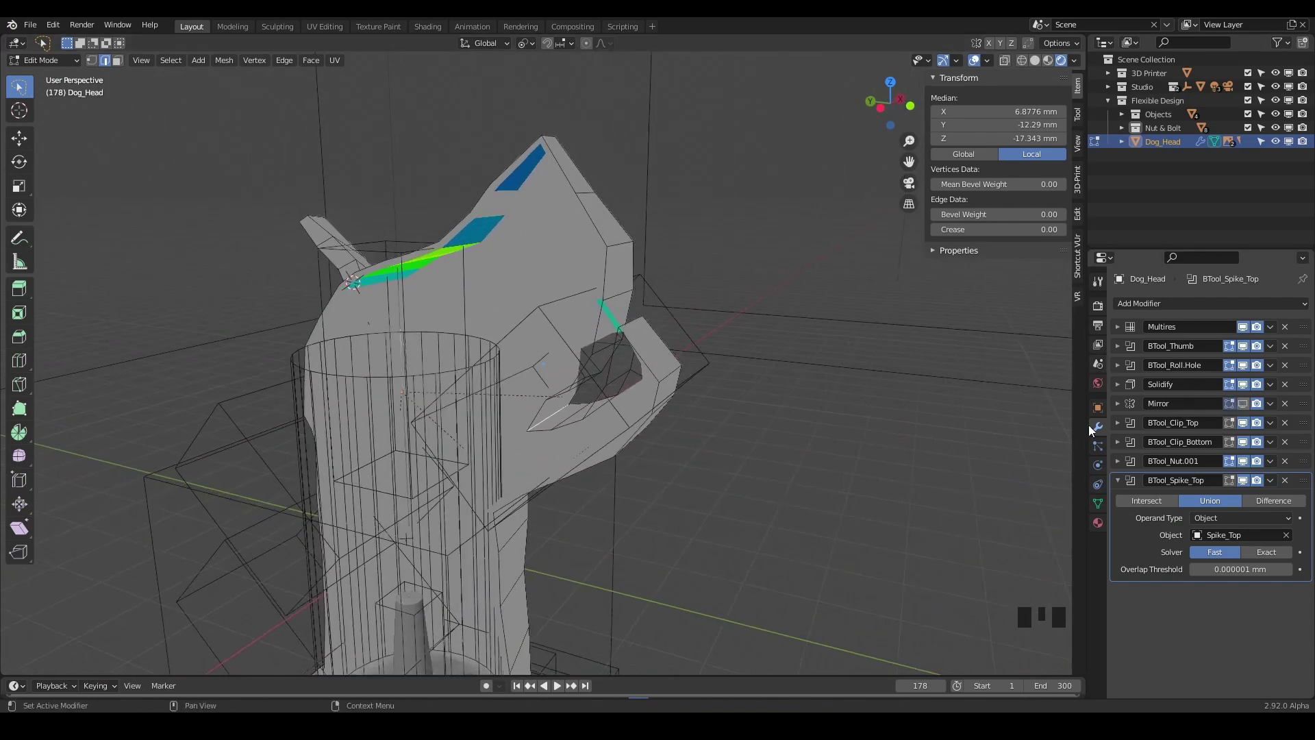
middle_drag(861, 406, 660, 399)
scroll(783, 409, up, 3)
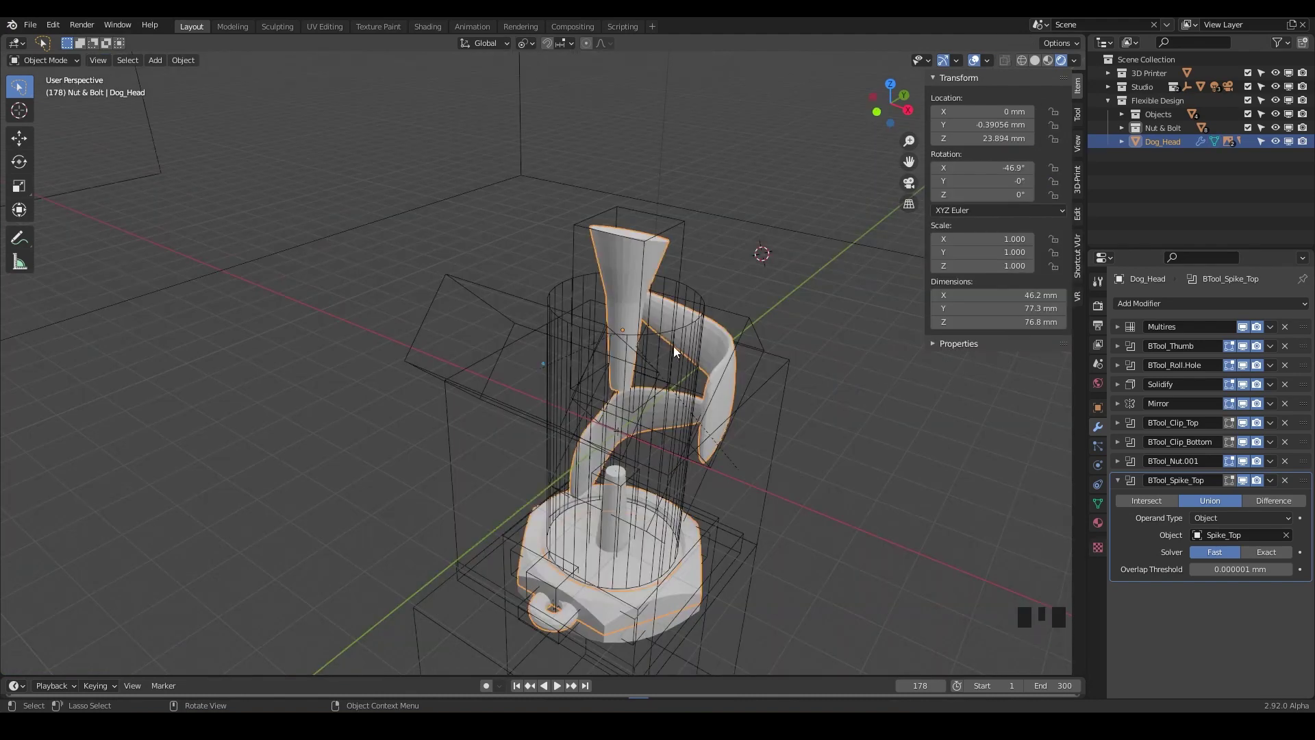
middle_drag(672, 346, 631, 337)
Try a viewport level of 1 on the Dog_Head Multires modifier and restore it to 2
click(1117, 327)
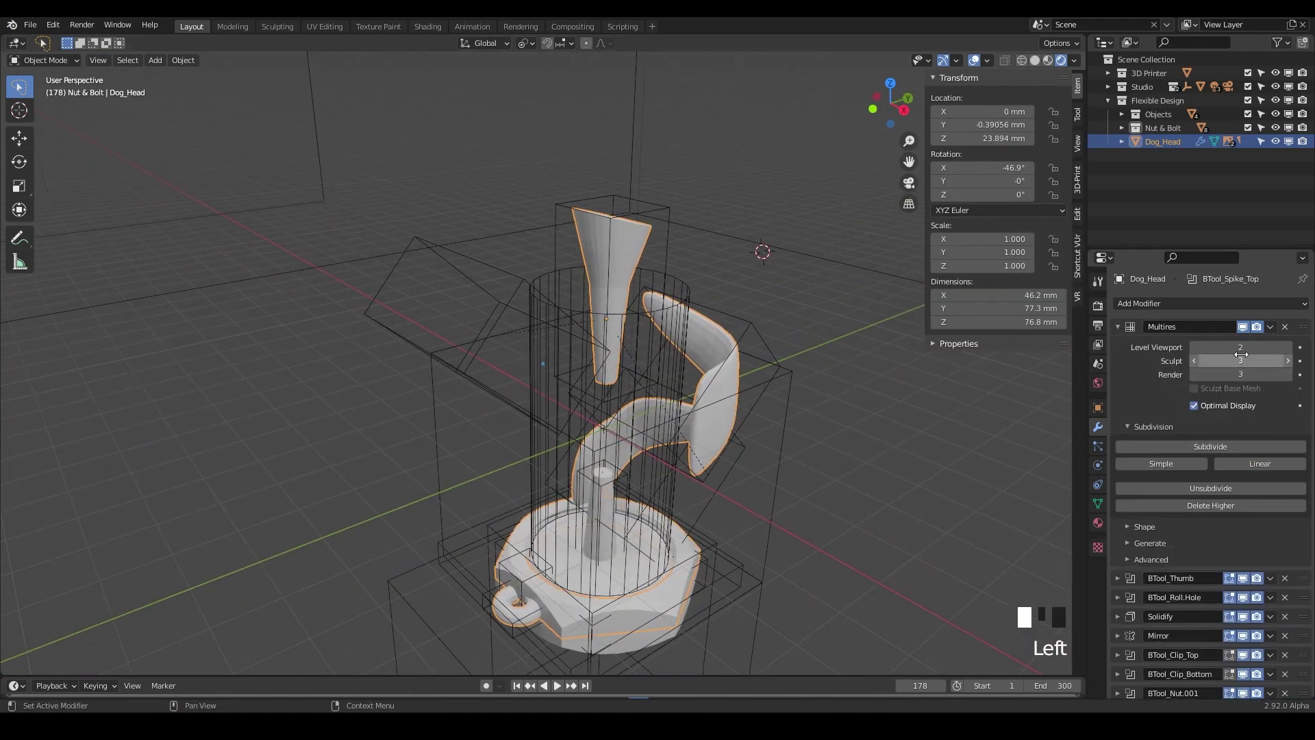
click(1198, 352)
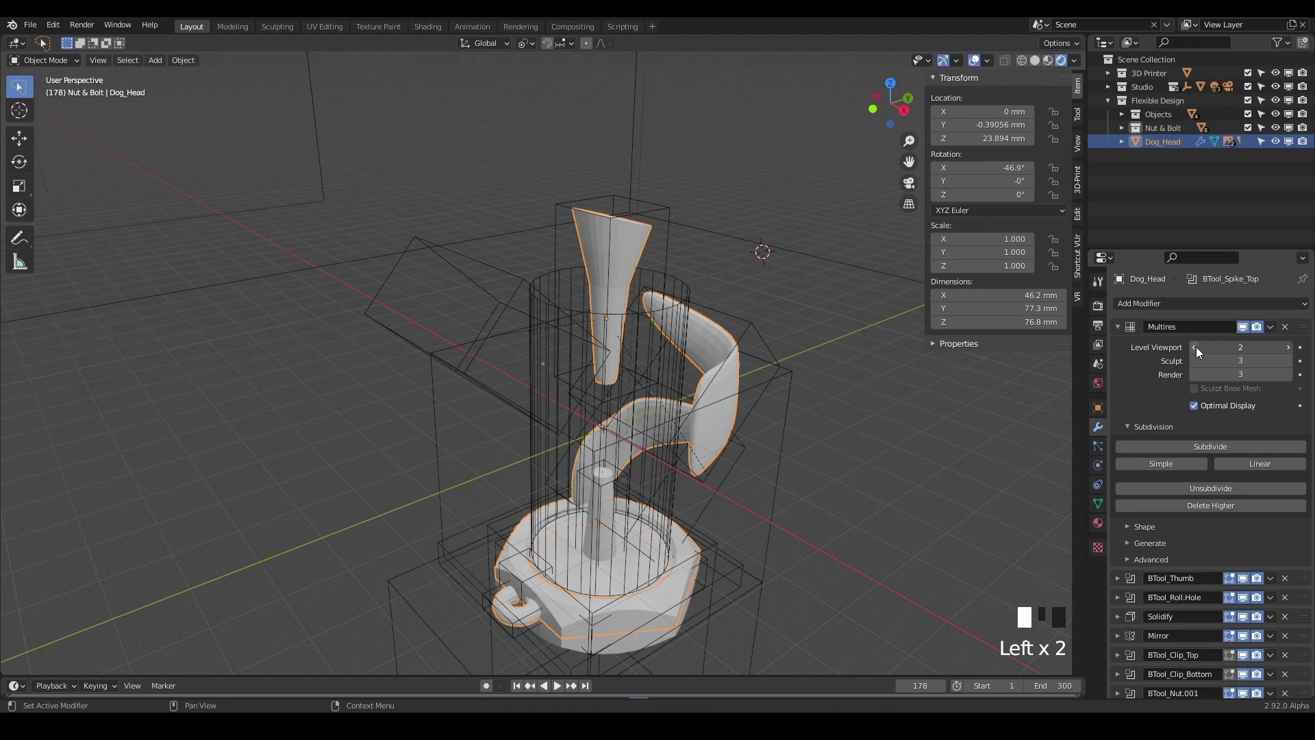
click(1194, 346)
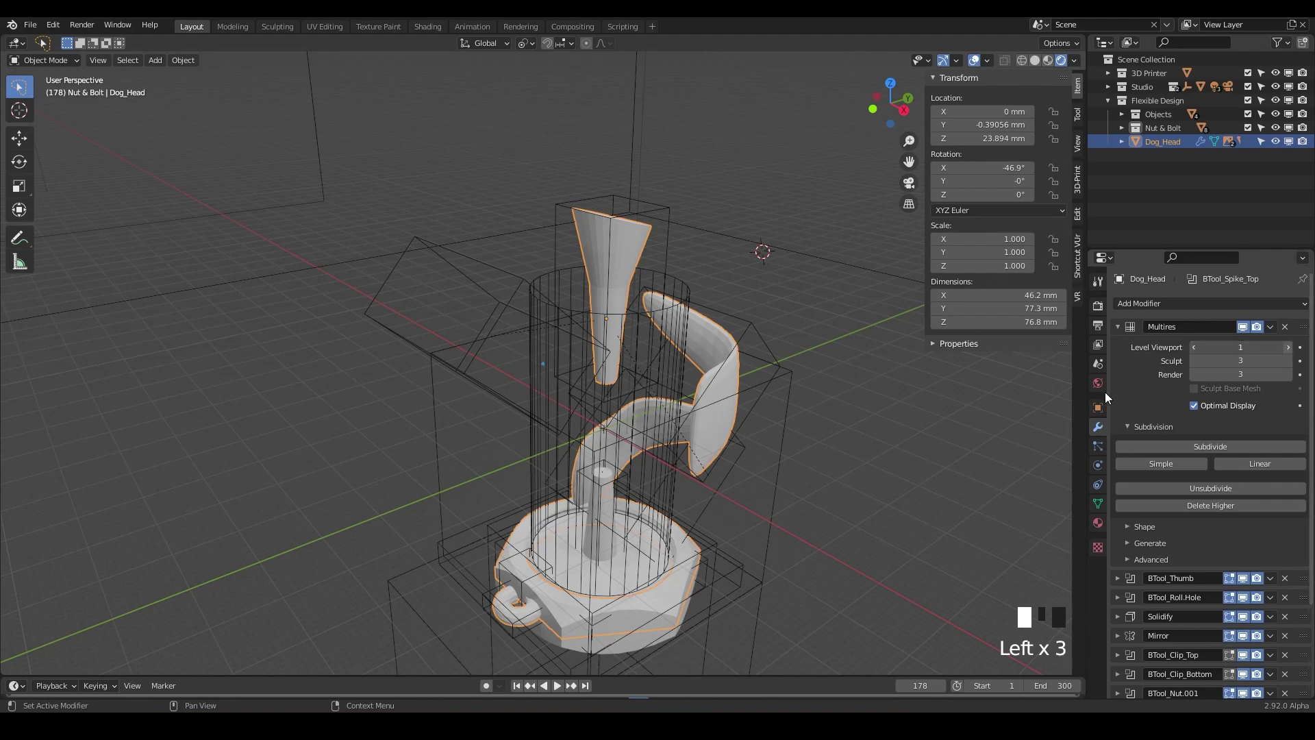
key(ctrl+z)
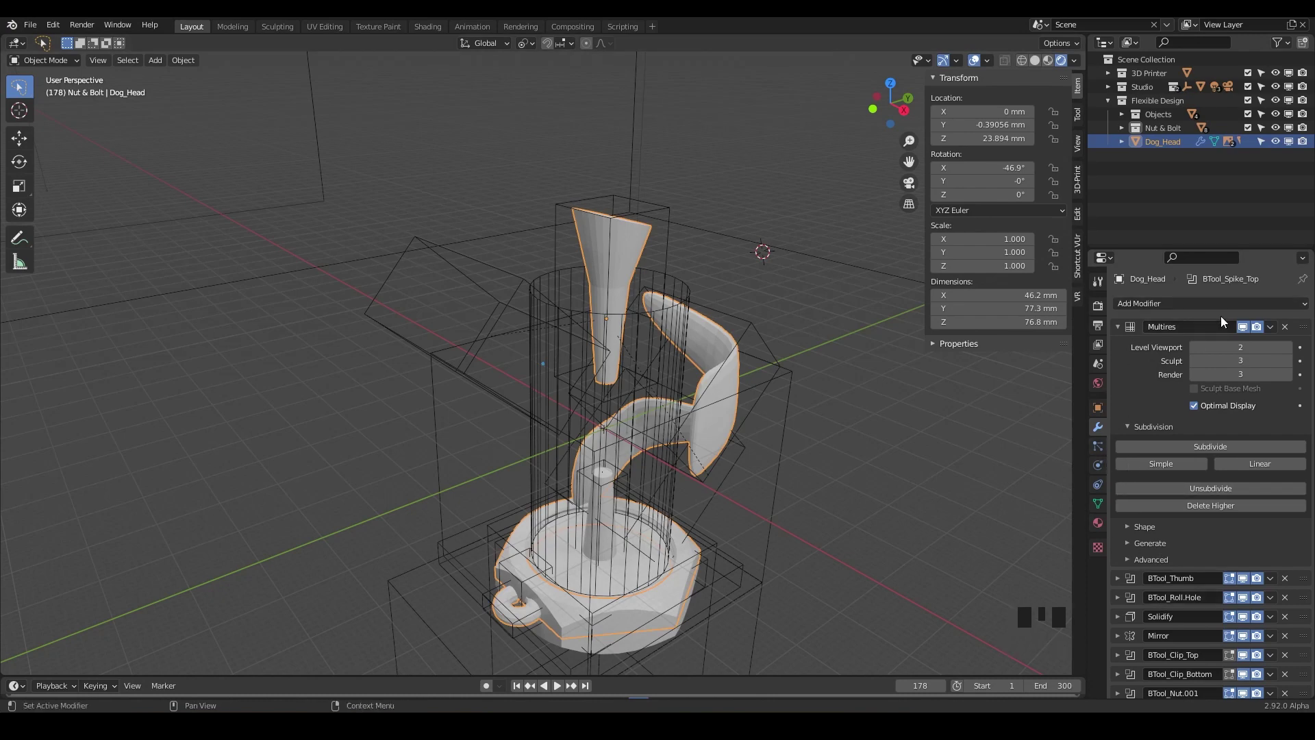
click(1290, 348)
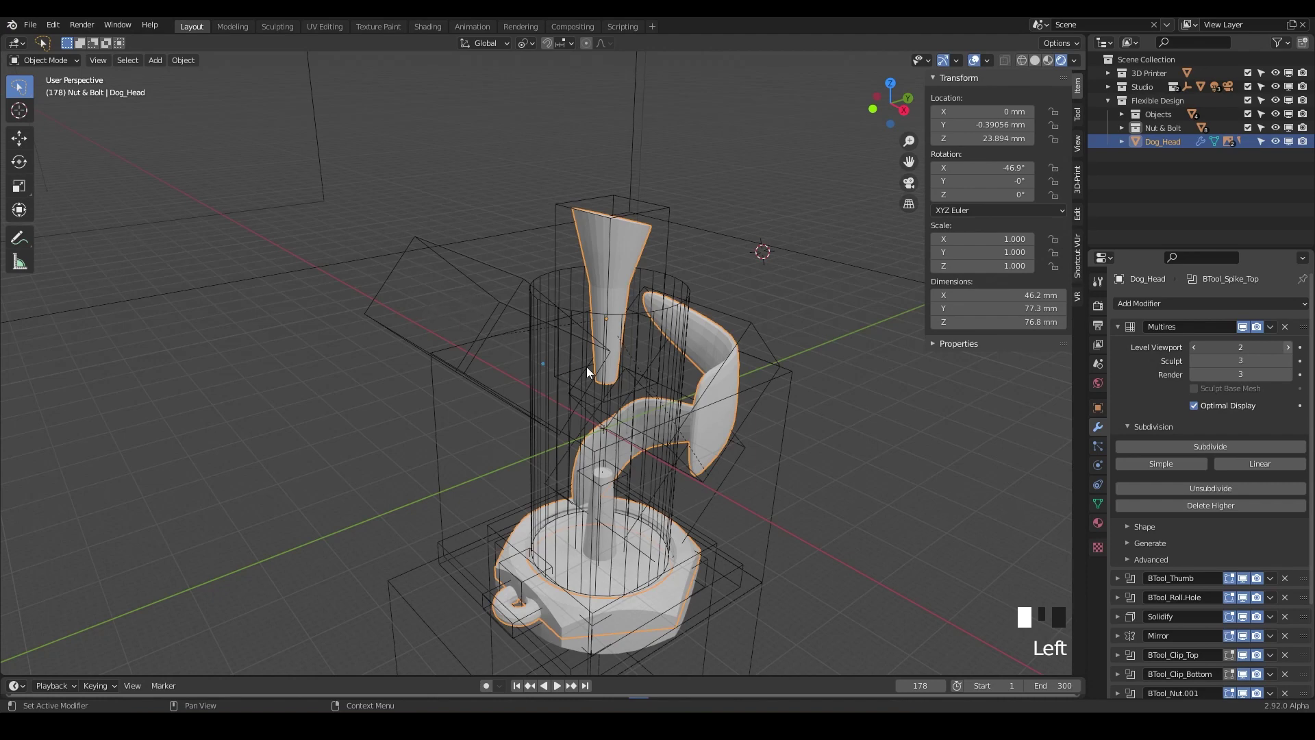
Inspect the Clip_Top object on the back of the neck in Edit Mode for coloured overhang areas along its underside
middle_drag(520, 318, 371, 300)
scroll(619, 378, up, 2)
scroll(604, 322, up, 2)
click(513, 266)
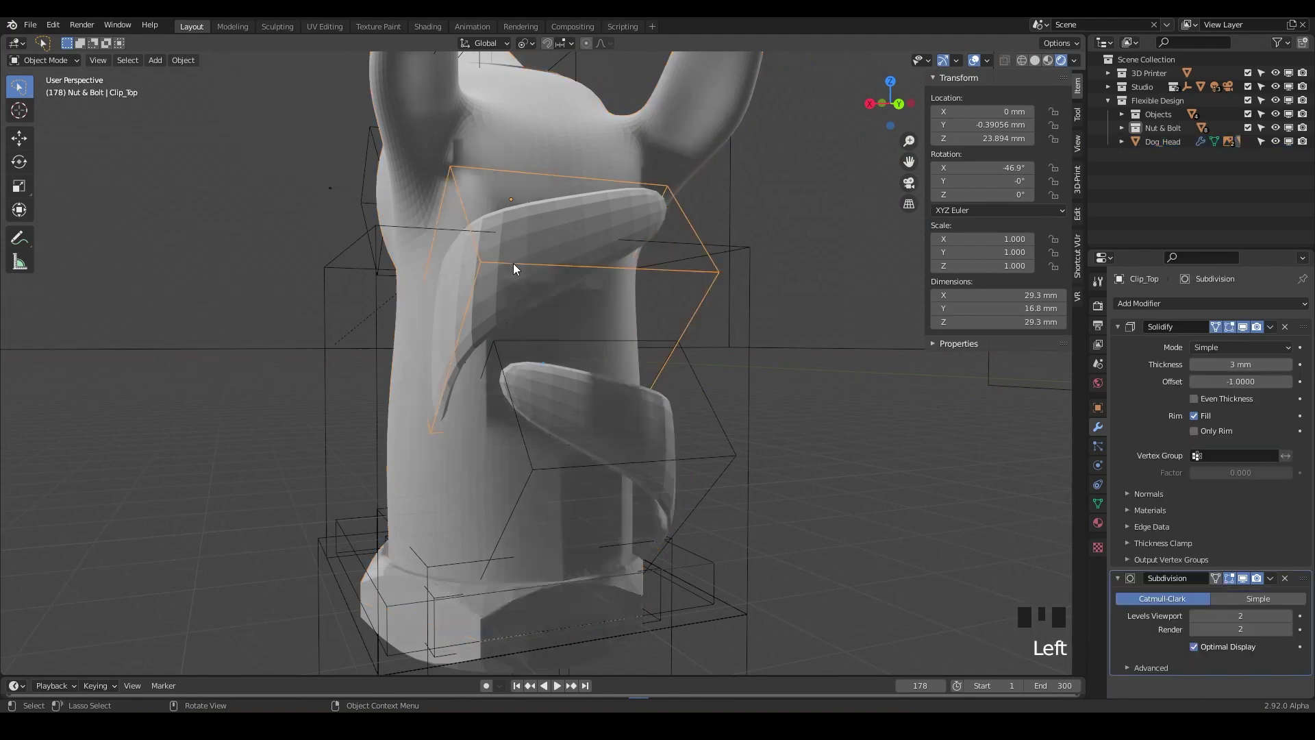
middle_drag(514, 266, 512, 316)
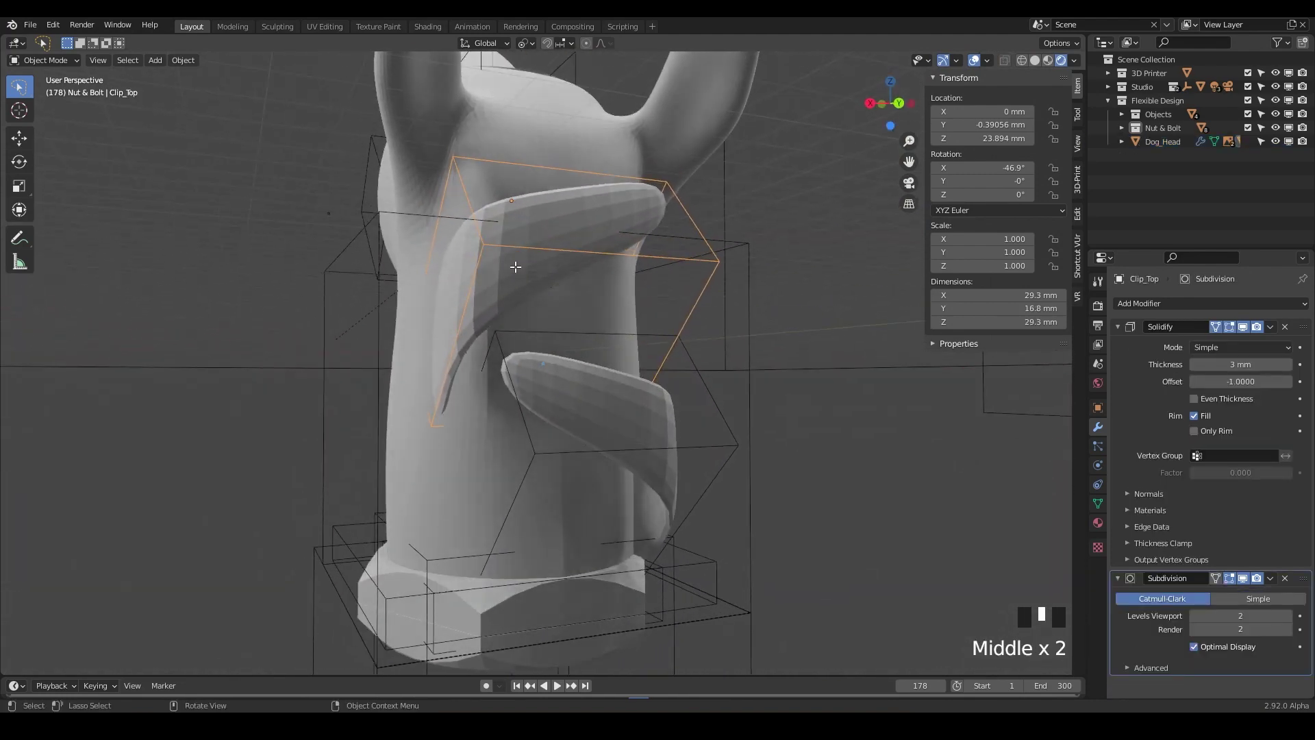
key(Tab)
middle_drag(516, 282, 458, 325)
scroll(439, 259, up, 3)
scroll(419, 208, up, 2)
middle_drag(419, 208, 493, 273)
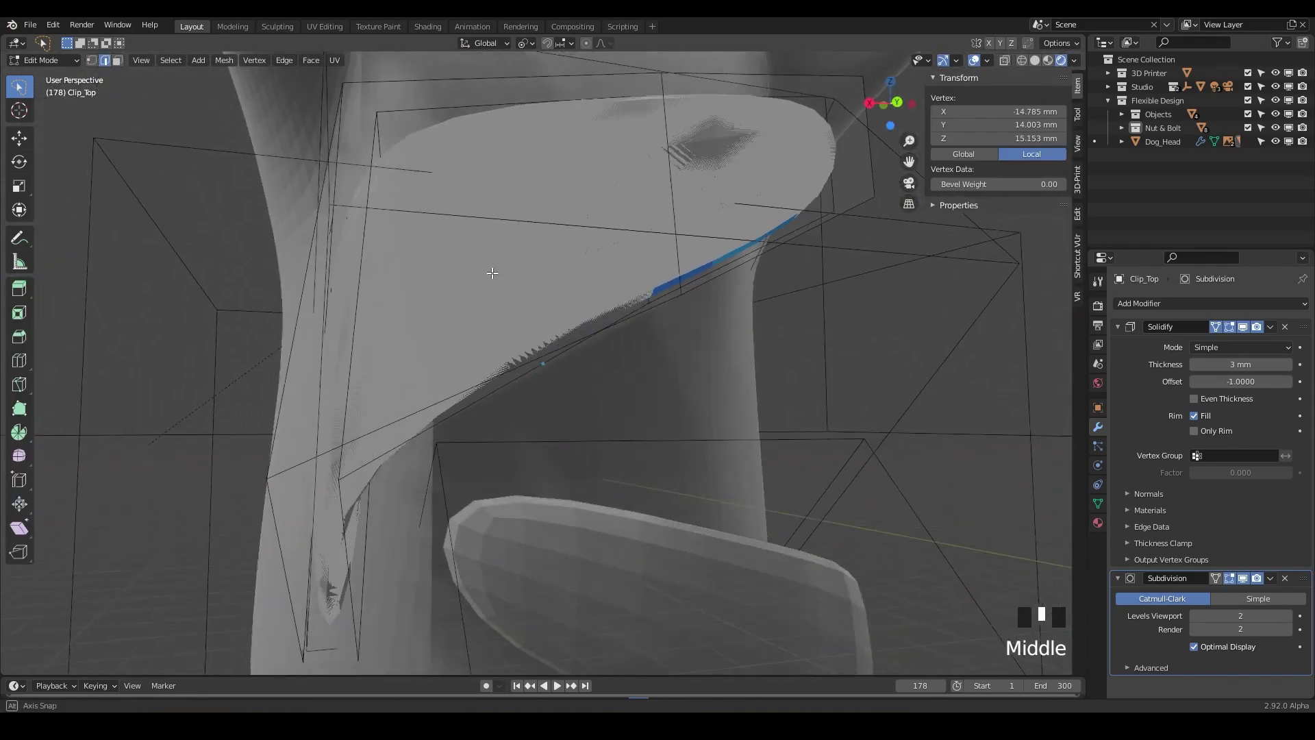
middle_drag(526, 353, 616, 378)
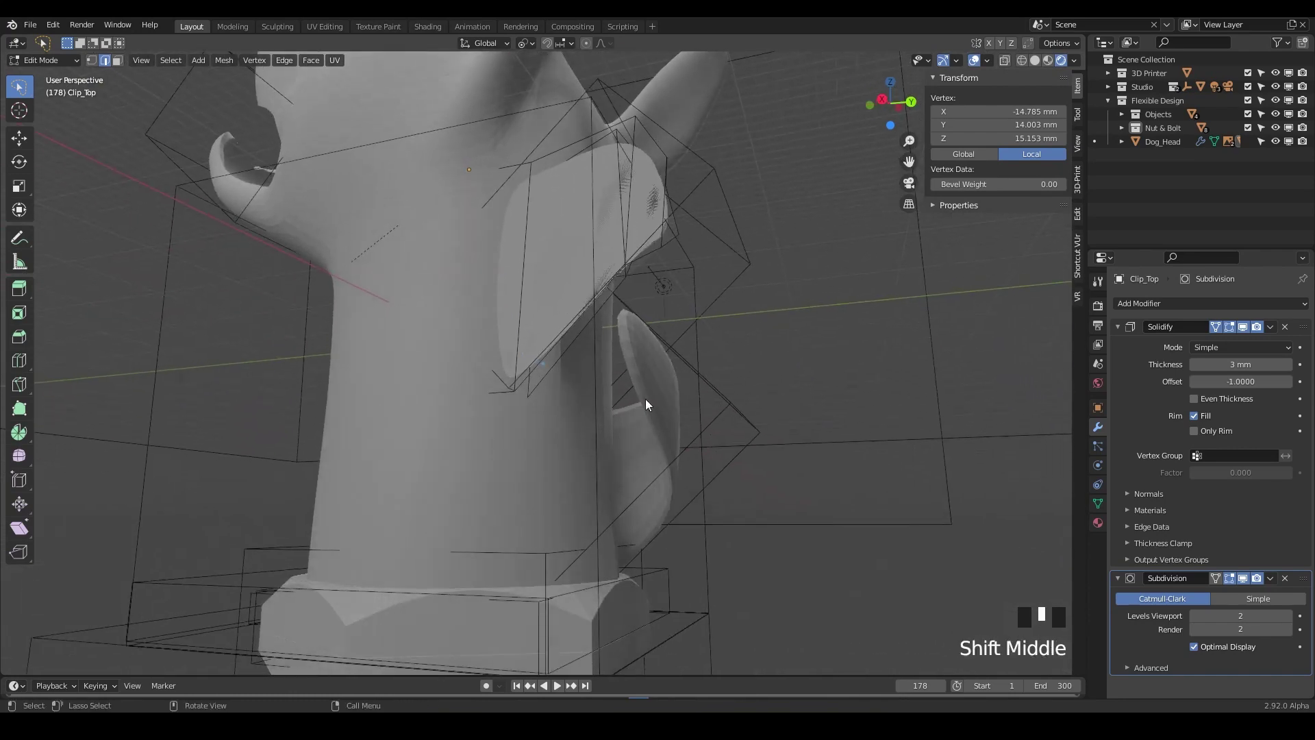
key(Tab)
Select the Clip_Bottom object and inspect it in Edit Mode for coloured overhang areas on its lower edges
click(704, 388)
click(714, 384)
middle_drag(718, 392, 643, 268)
middle_drag(614, 372, 598, 400)
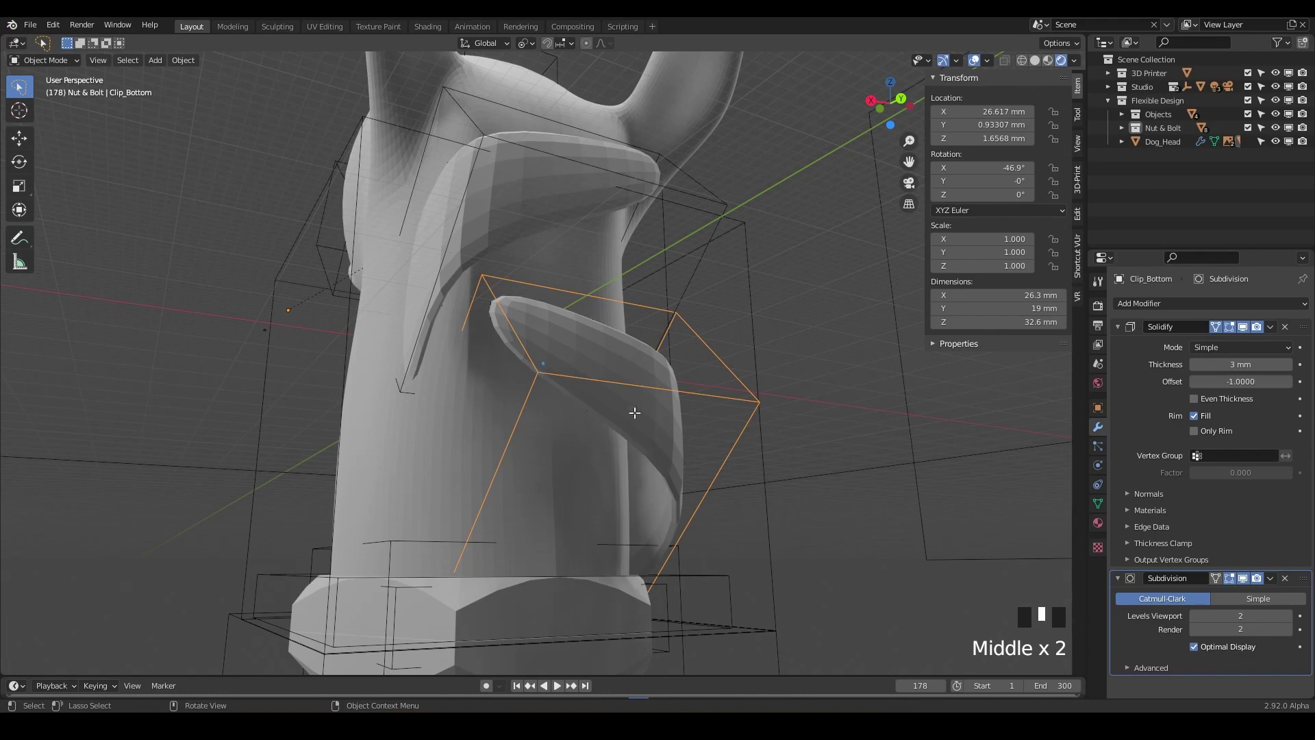
key(Tab)
middle_drag(733, 504, 629, 389)
scroll(732, 504, up, 2)
scroll(732, 504, up, 1)
scroll(605, 452, down, 1)
scroll(535, 411, down, 3)
scroll(517, 454, down, 2)
scroll(651, 443, up, 2)
scroll(685, 455, down, 1)
scroll(676, 413, down, 2)
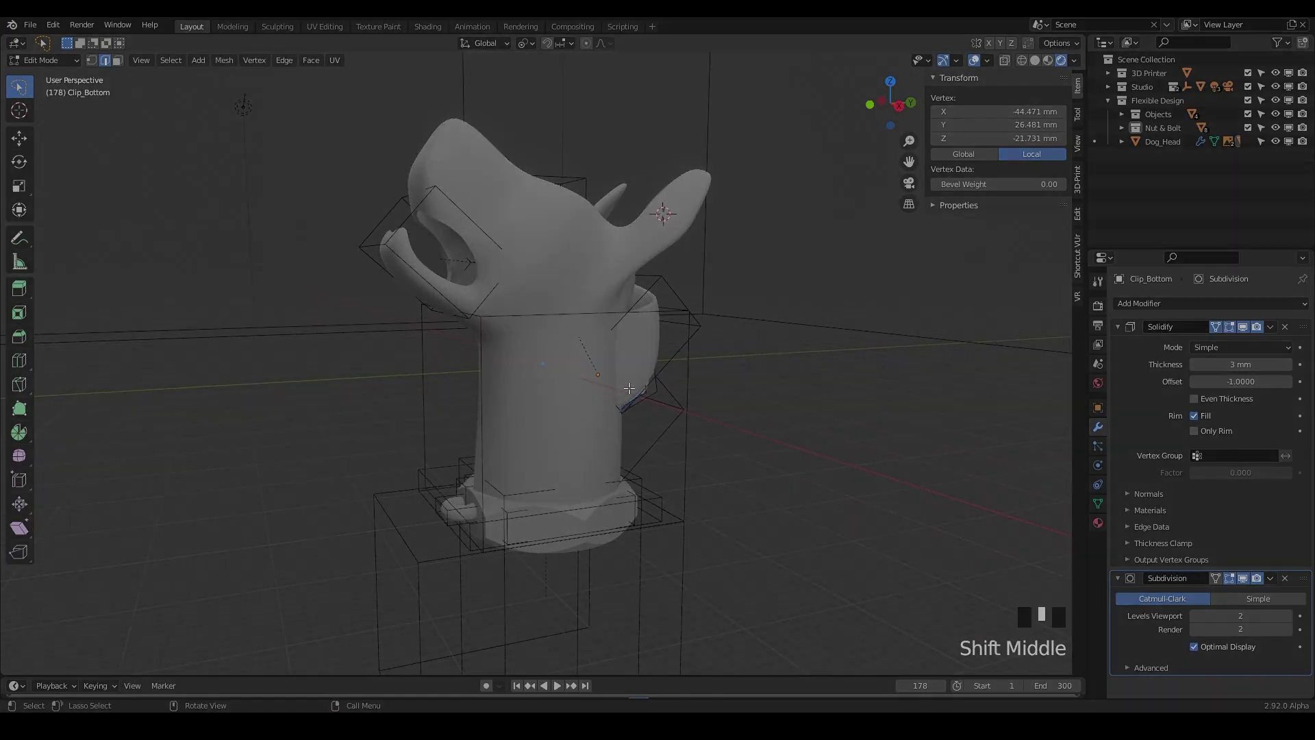